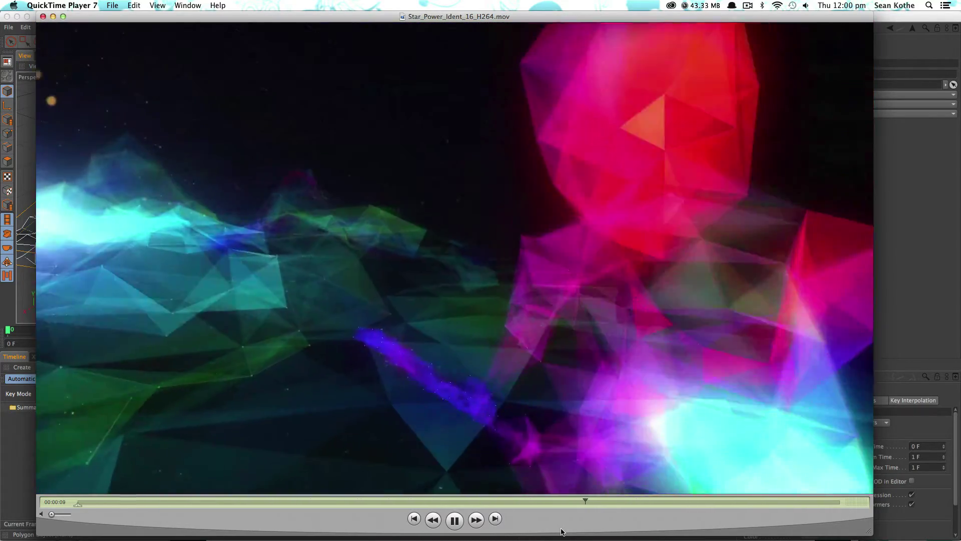
Step: Leave the Star_Power ident preview in QuickTime Player 7 through the app switcher
key("super+Tab")
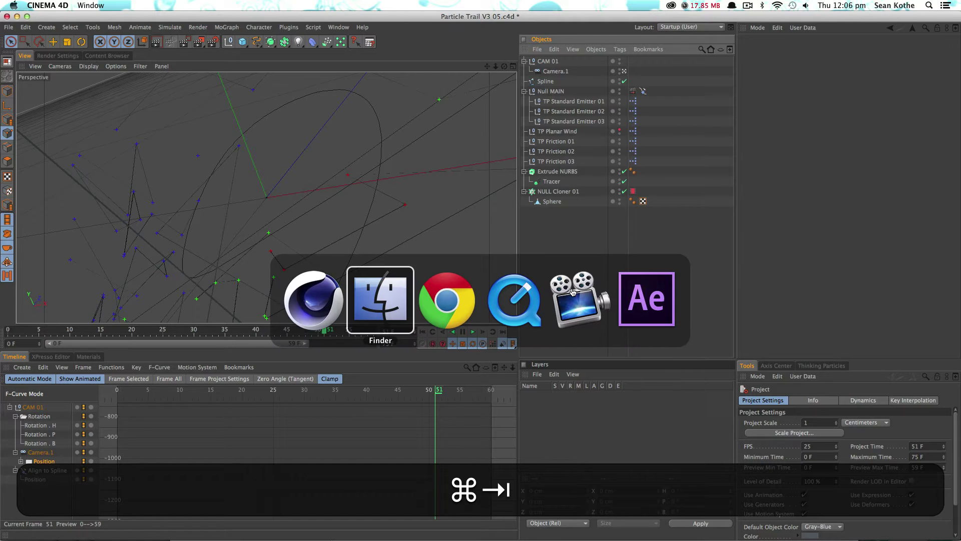
Step: Create a 1920×1080, 29.97 fps composition named Backflip in After Effects
key("super+Tab")
key("super+Tab")
key("super+Tab")
key("super+Tab")
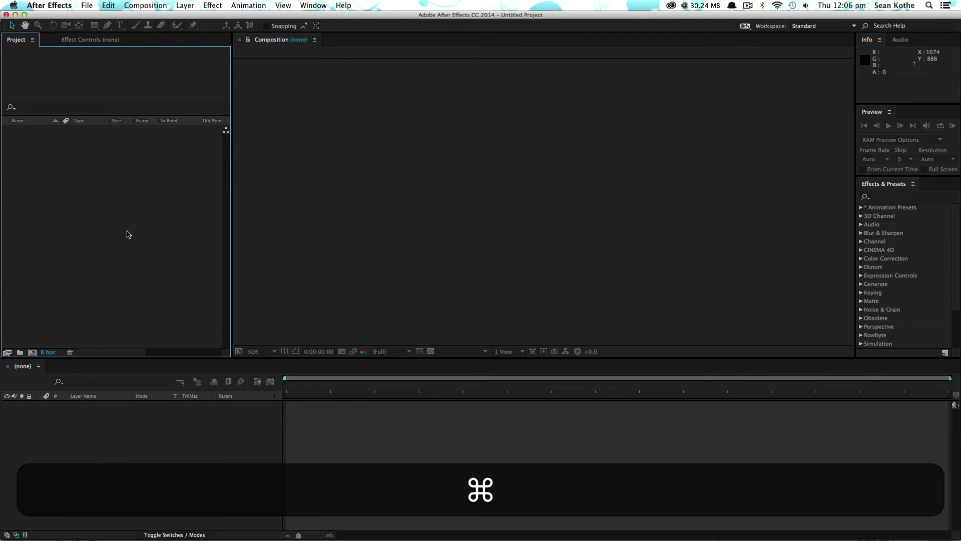
key("super+n")
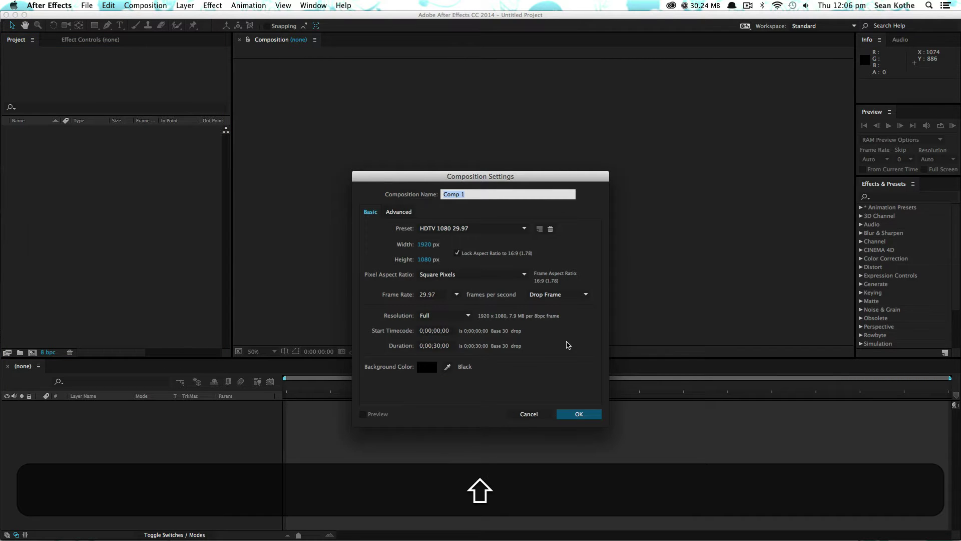
type("Back")
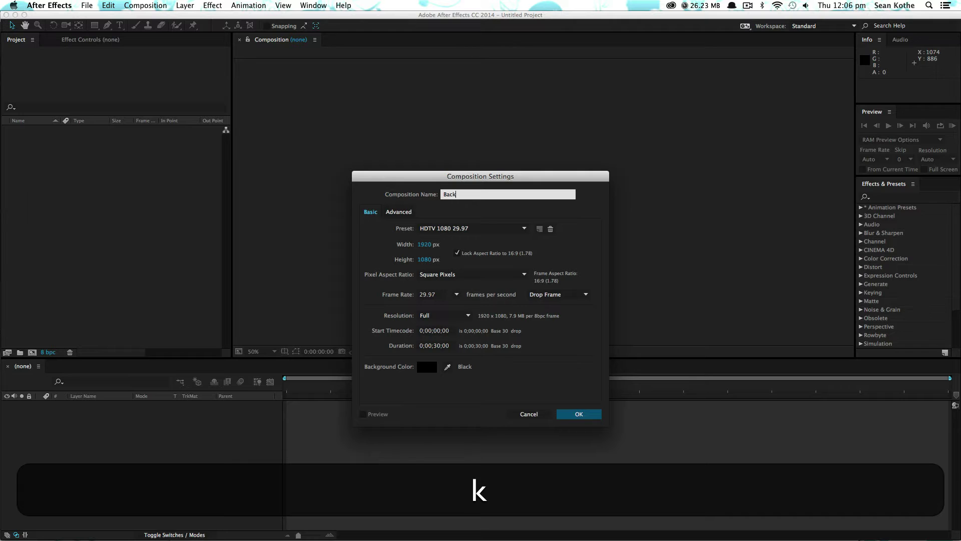
type("flip")
key("Return")
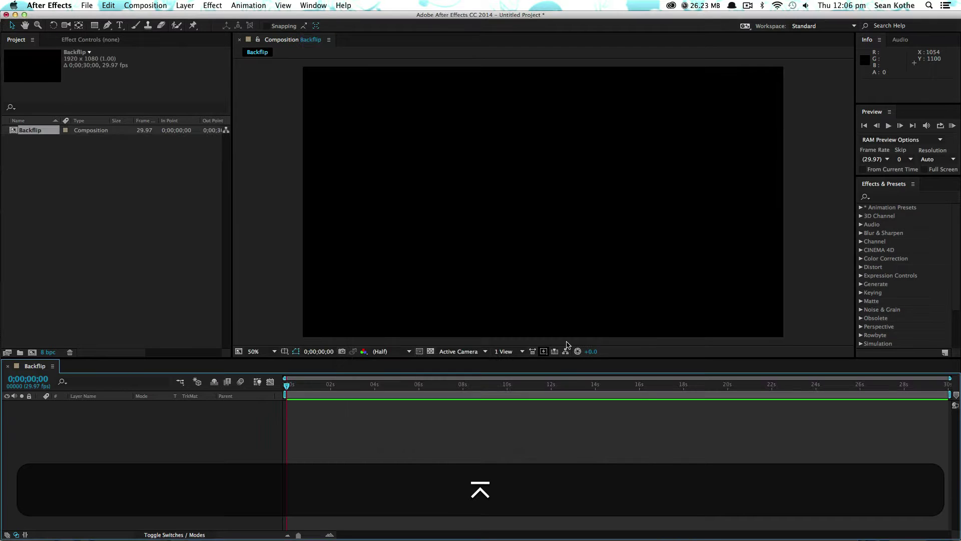
Step: Add a new dark gray solid layer to the Backflip comp
left_click(261, 421, "ctrl")
mouse_move(290, 425)
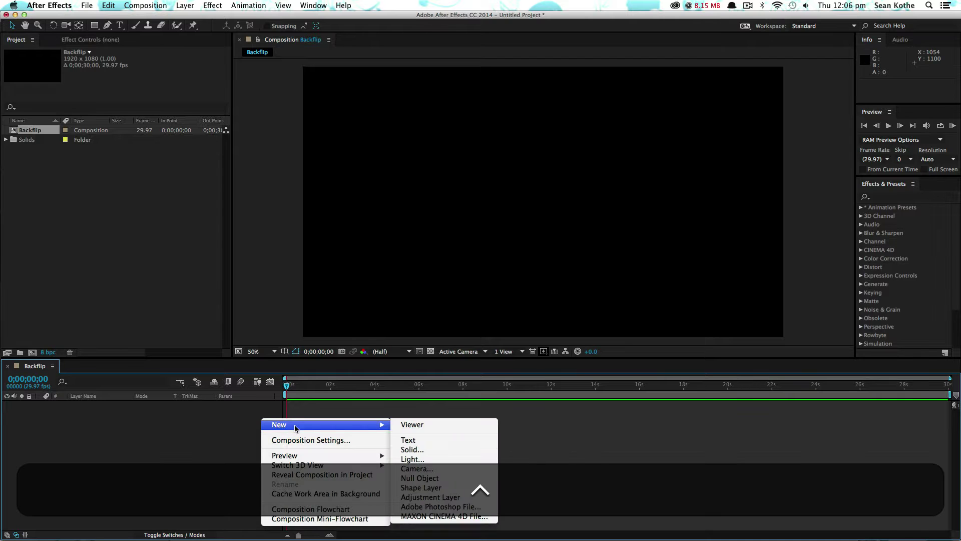
left_click(427, 449)
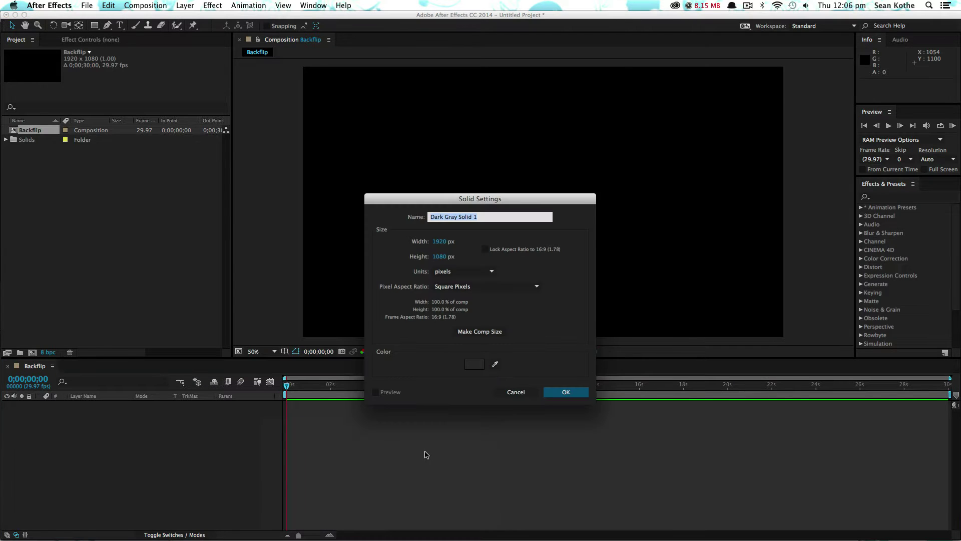
left_click(565, 392)
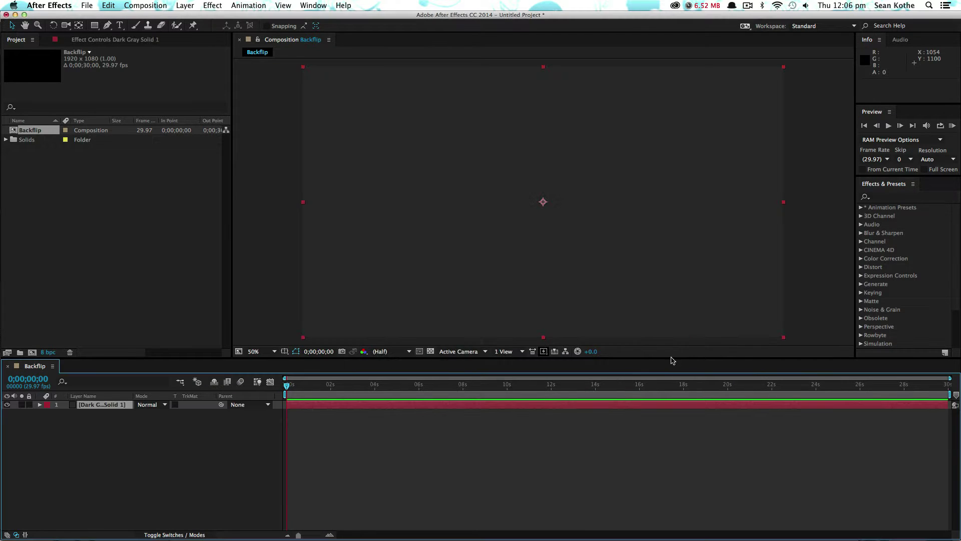
Step: Apply the Plexus effect to the solid from Effects & Presets
left_click(876, 197)
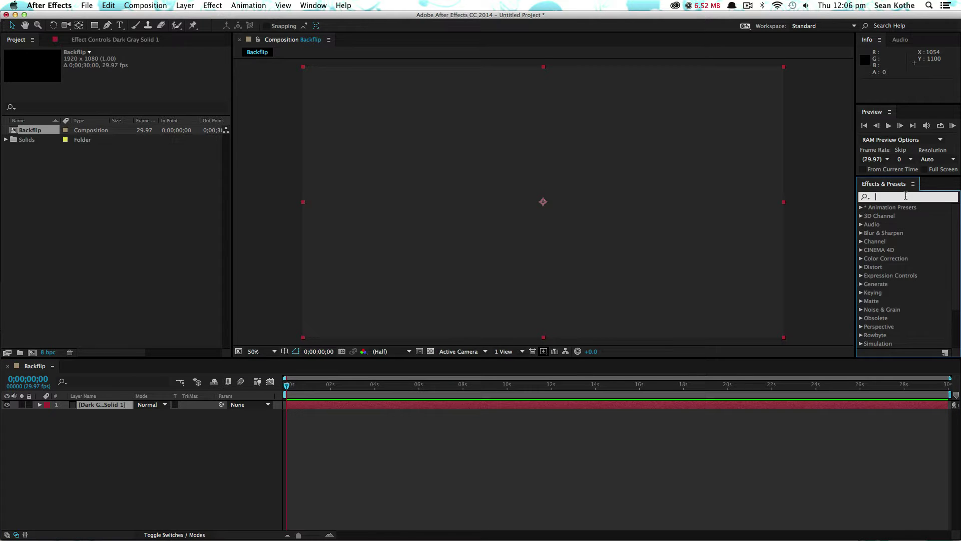
type("plexus")
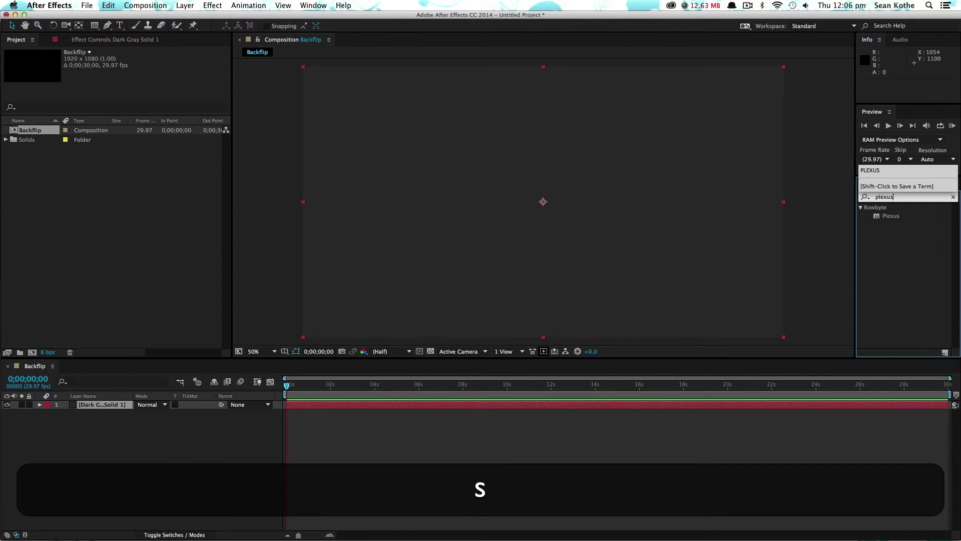
double_click(891, 215)
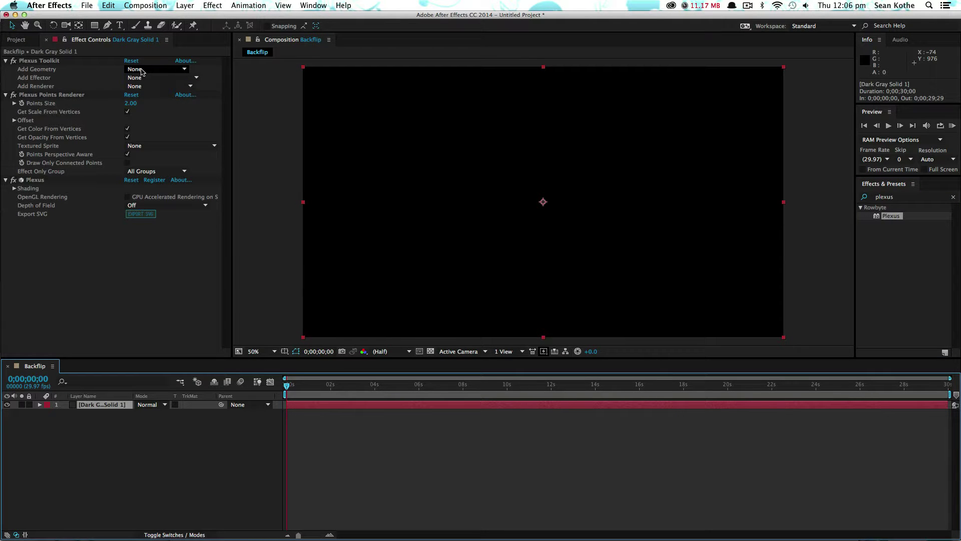
Step: Add an OBJ geometry source to Plexus and open its import options
left_click(141, 71)
left_click(147, 108)
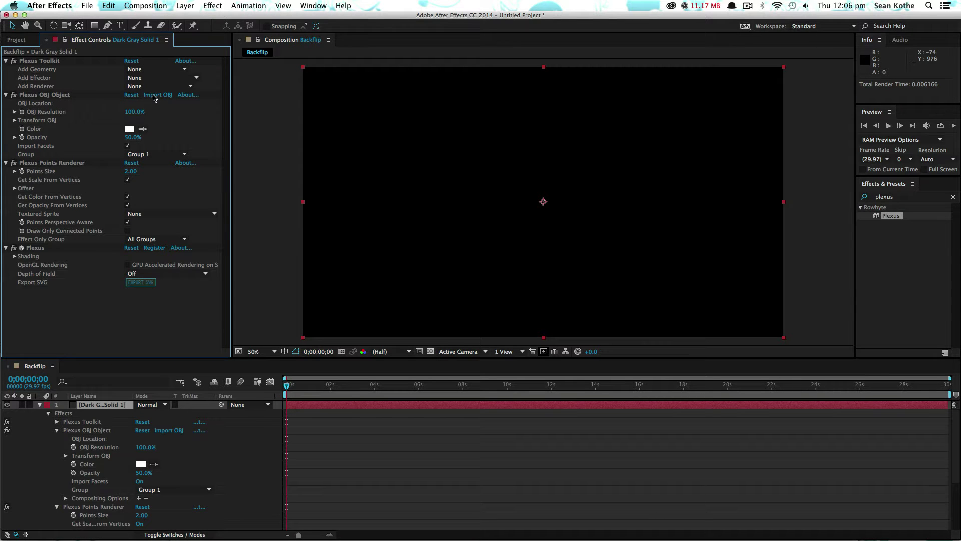
left_click(156, 95)
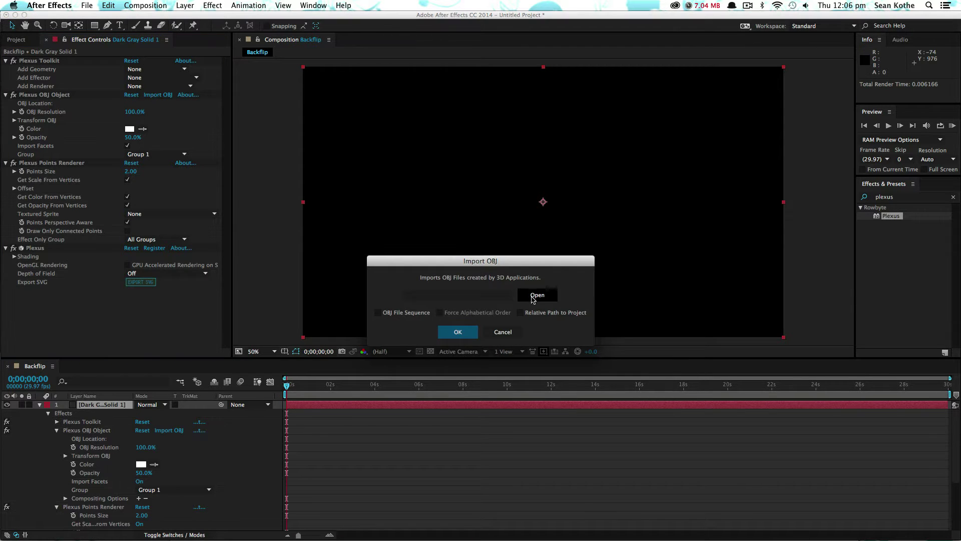
left_click_drag(524, 262, 478, 107)
Step: Load the first Low Poly Backflip OBJ from Exchange Files as a file sequence
left_click(491, 141)
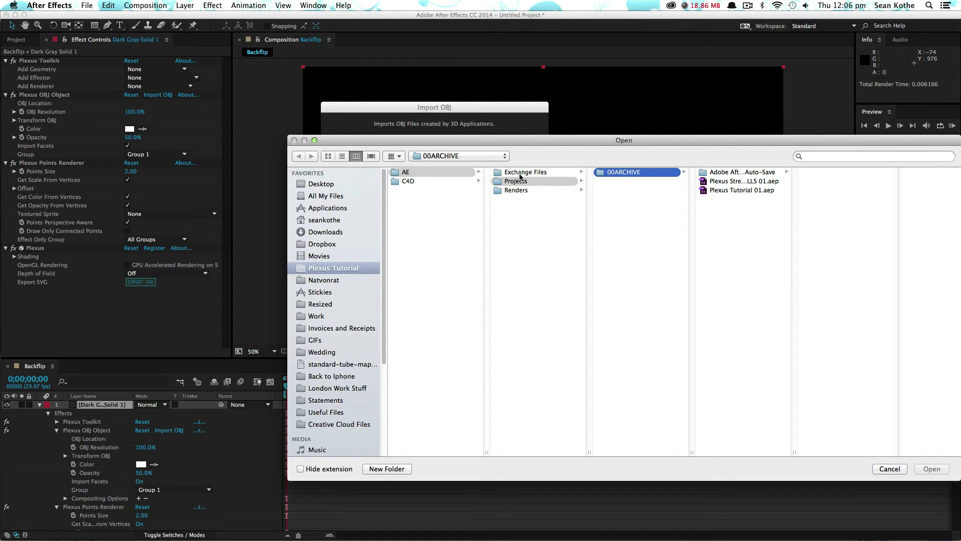
left_click(541, 172)
left_click(631, 182)
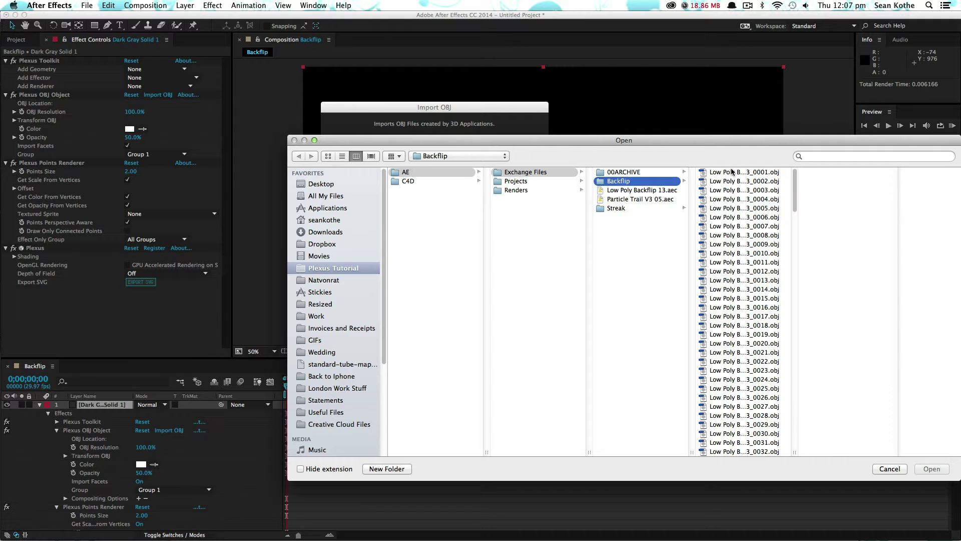
left_click(733, 172)
left_click_drag(754, 150, 648, 136)
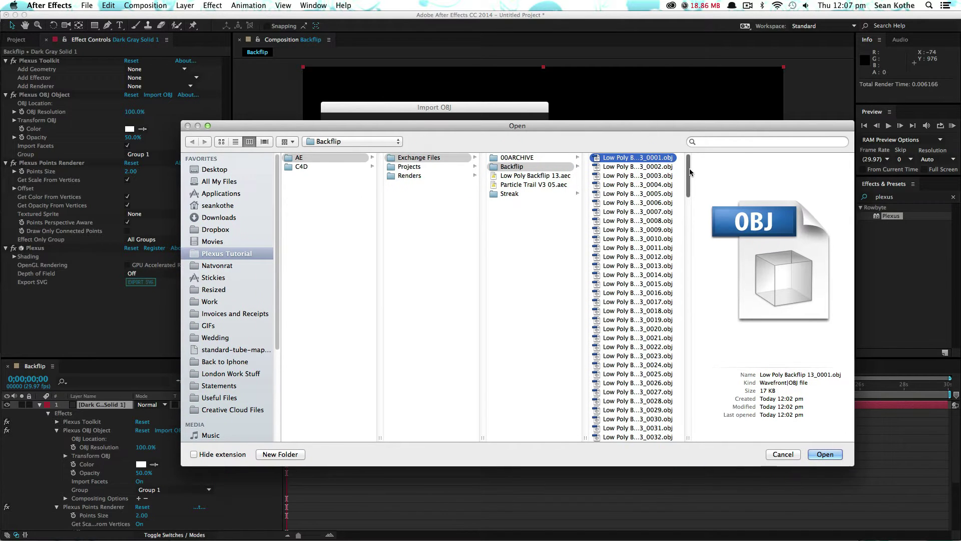
left_click(825, 454)
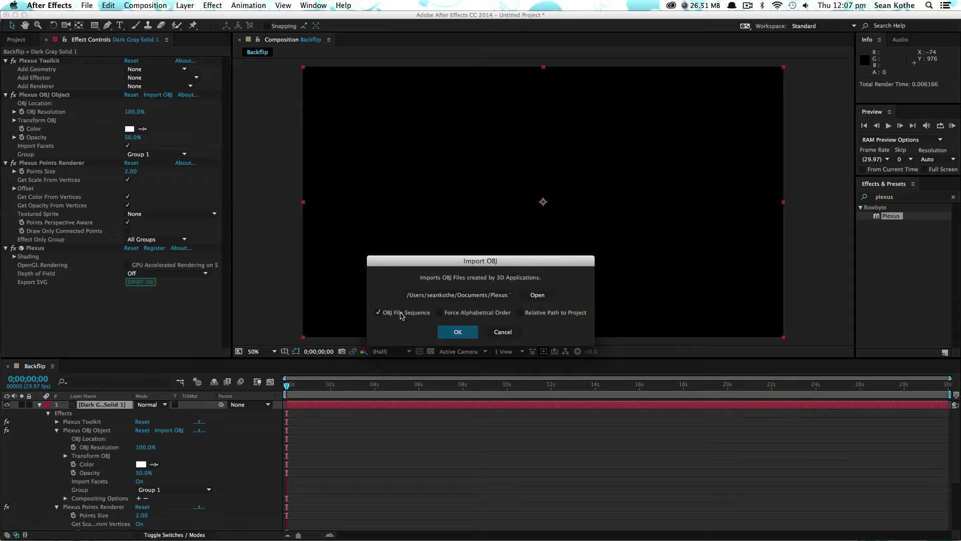
left_click(457, 333)
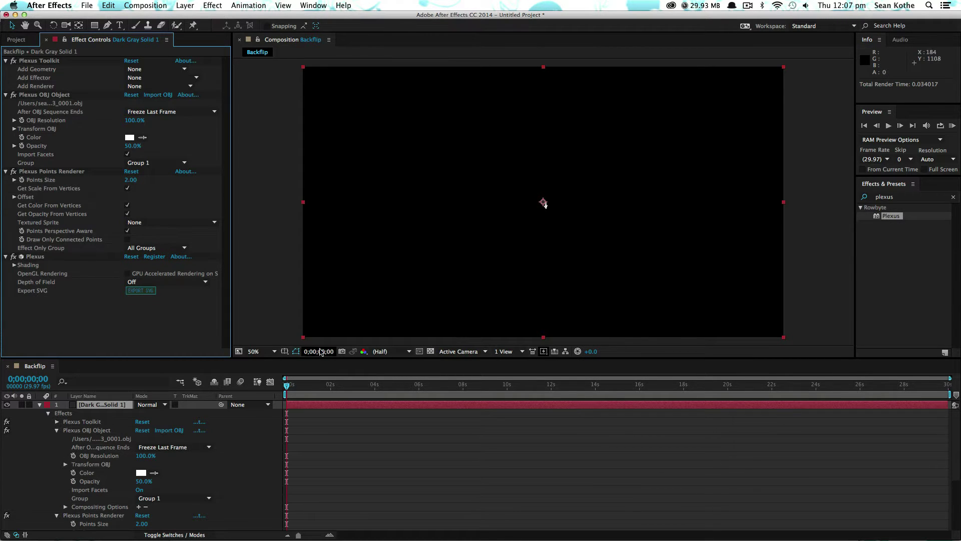
Step: Inspect the small rendered model up close, then collapse the solid's effect properties
left_click(98, 409)
key("super+equal")
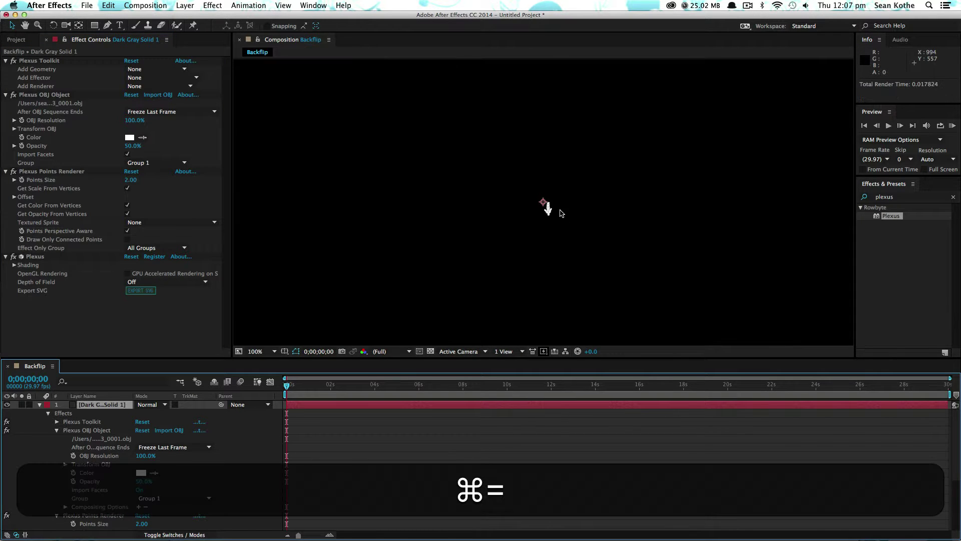
key("super+equal")
key("super+equal")
key("super+equal")
key("super+minus")
key("super+minus")
key("super+minus")
key("super+minus")
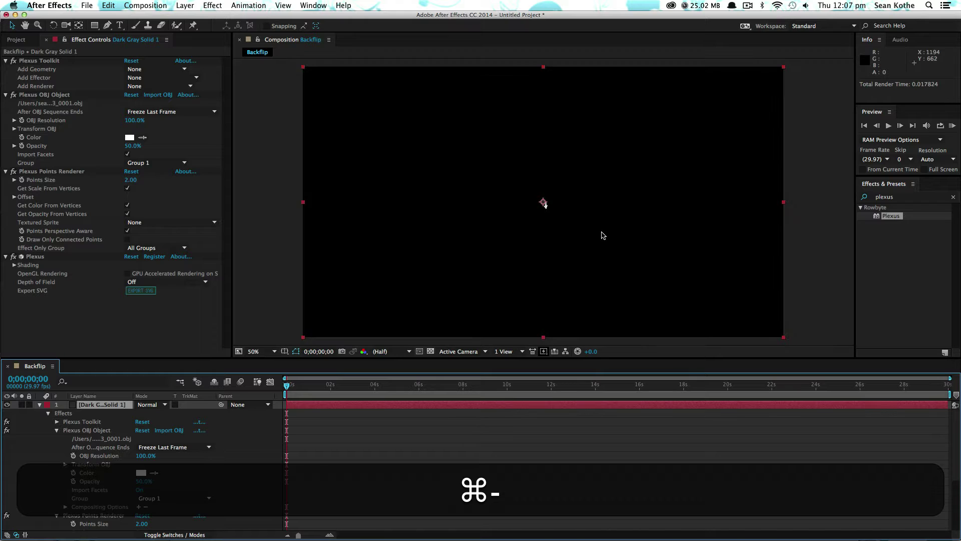
left_click(40, 405)
Step: Import the Low Poly Backflip 13.aec scene into the project
left_click(86, 453)
left_click(15, 40)
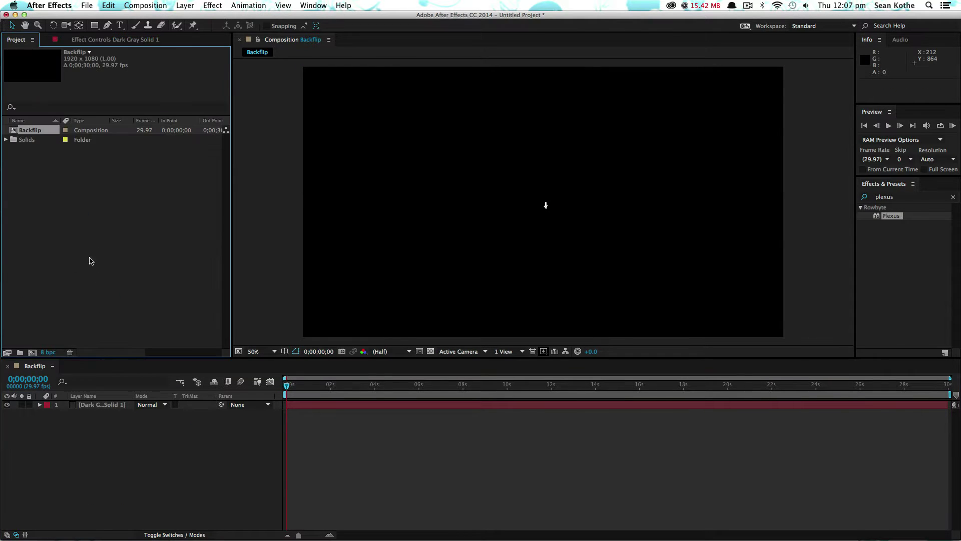
double_click(86, 254)
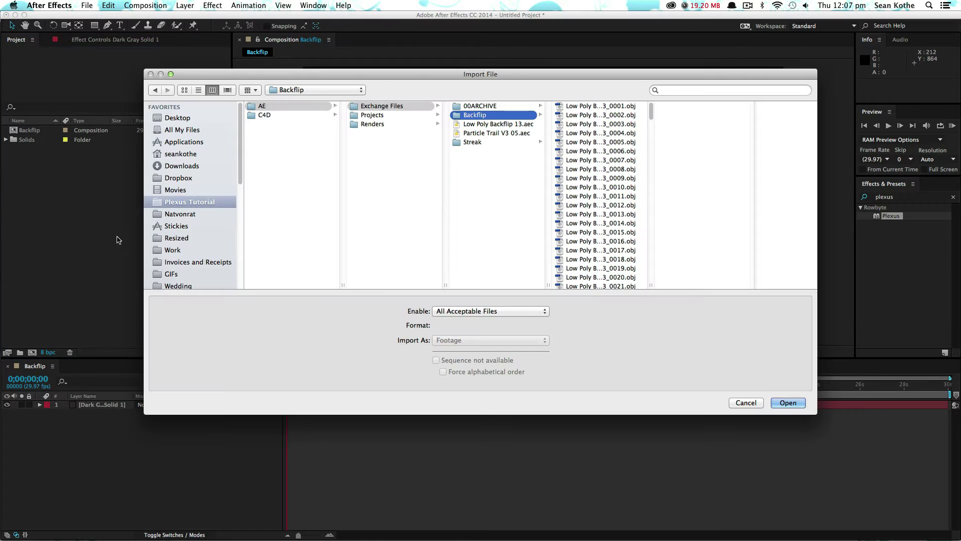
double_click(498, 125)
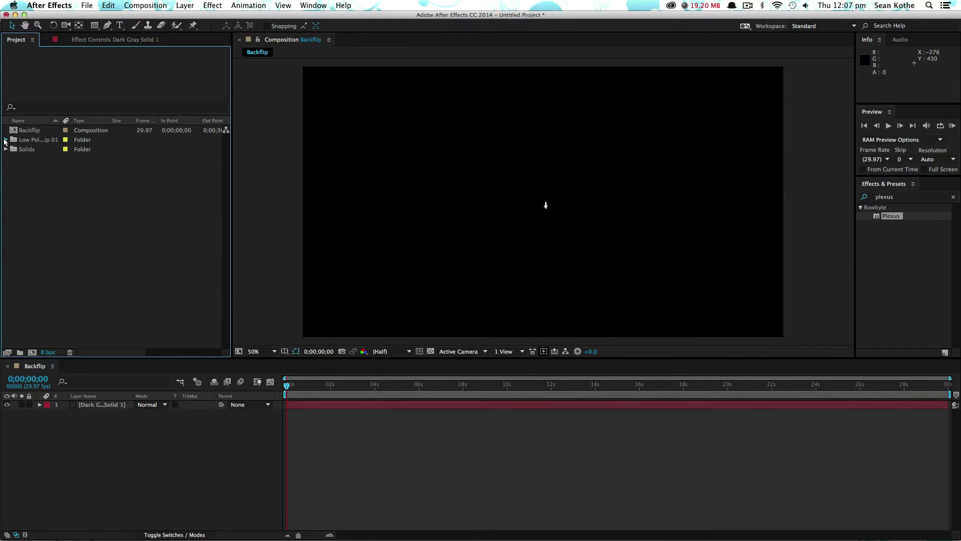
Step: Copy the Camera layer from Low Poly Backflip 01 and paste it into Backflip
left_click(5, 140)
double_click(42, 150)
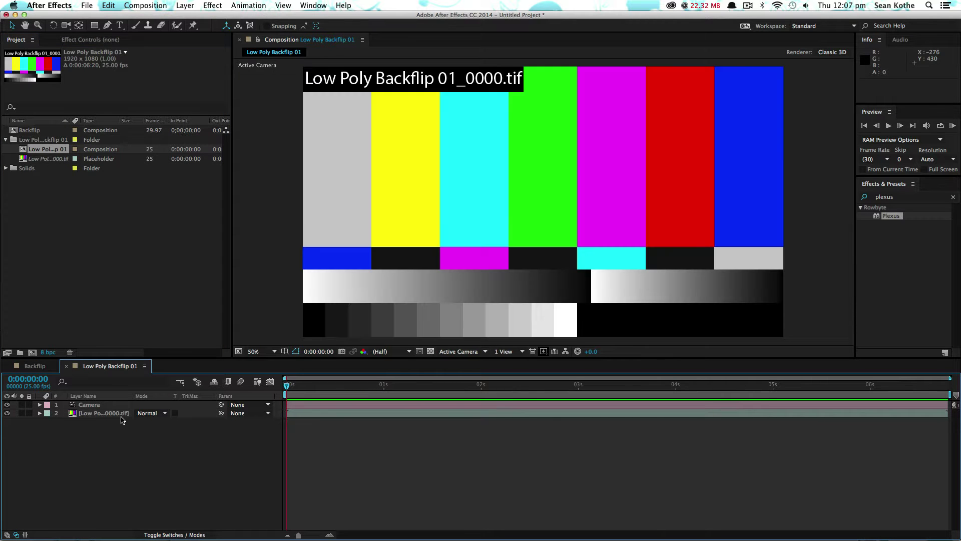
left_click(94, 403)
key("super+c")
left_click(35, 366)
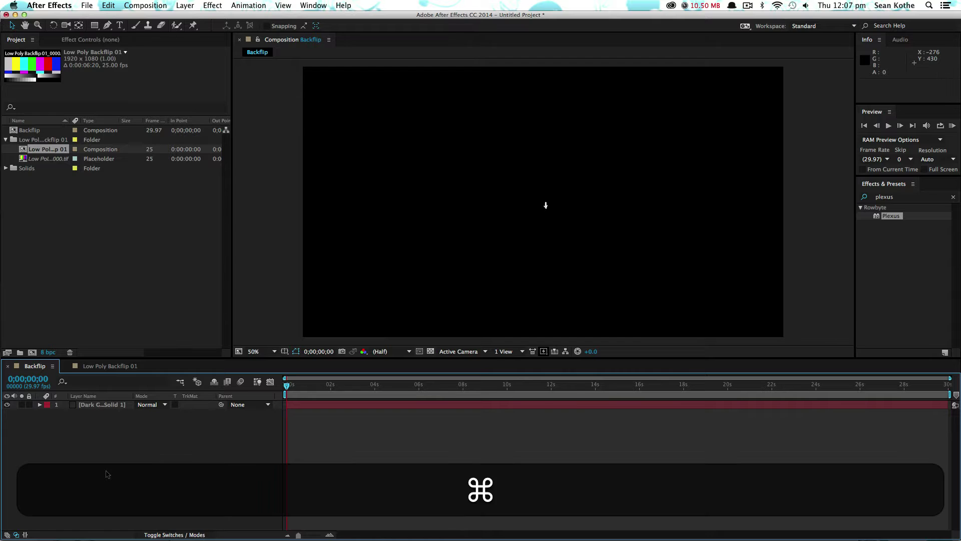
key("super+v")
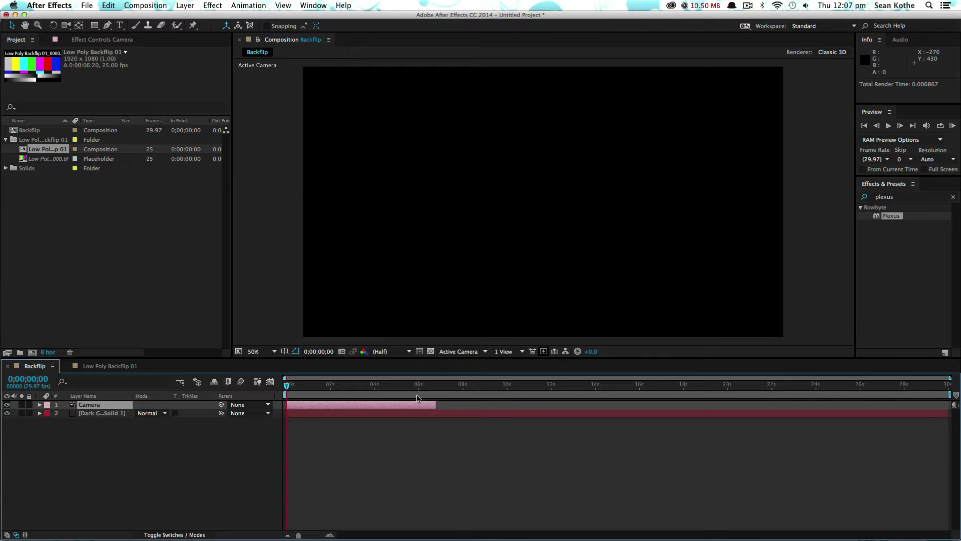
Step: Trim Backflip to the camera's out point at 6;23, then park the playhead at 1;16
left_click_drag(310, 385, 335, 392)
key("o")
key("n")
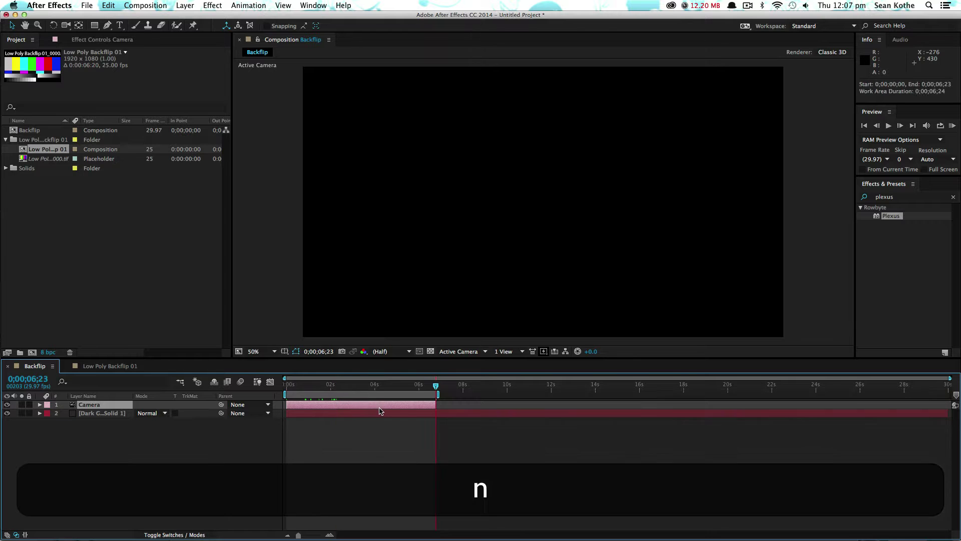
left_click(390, 396, "ctrl")
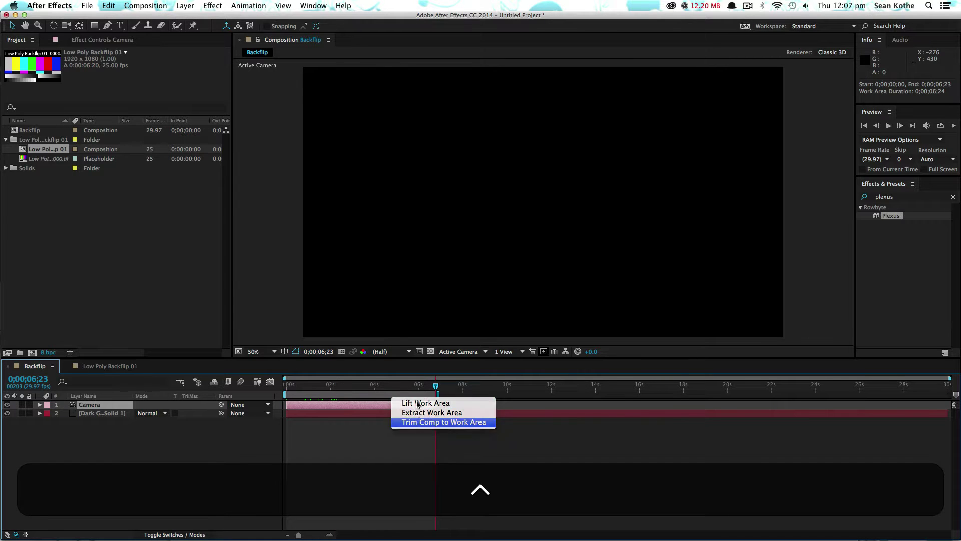
left_click(443, 422)
left_click_drag(470, 385, 352, 386)
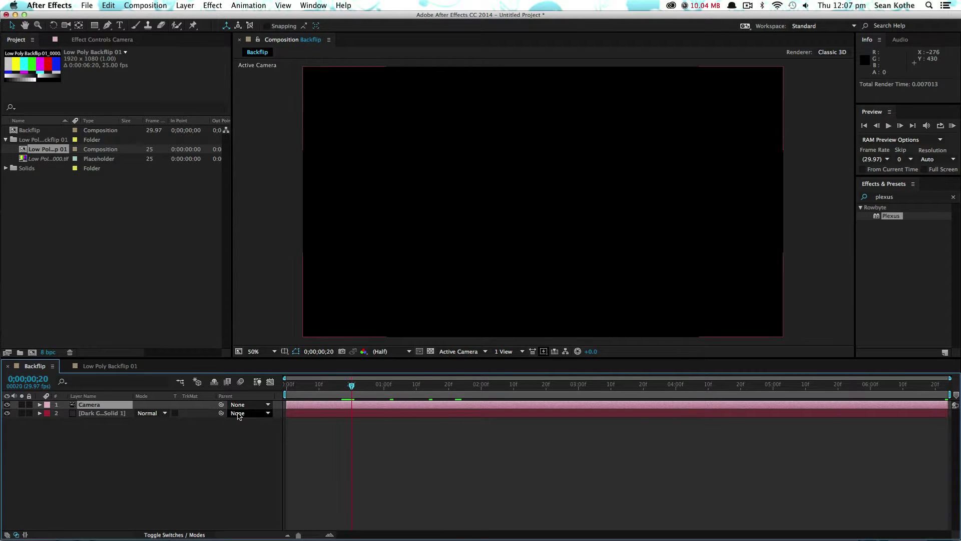
left_click(436, 386)
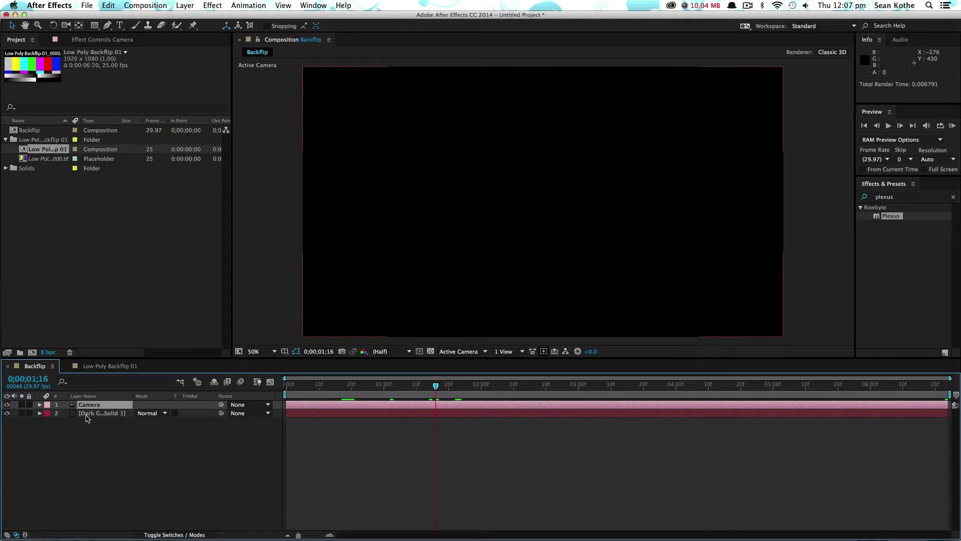
Step: Flip the Plexus OBJ model vertically with Invert Y under Transform OBJ
left_click_drag(86, 415, 22, 85)
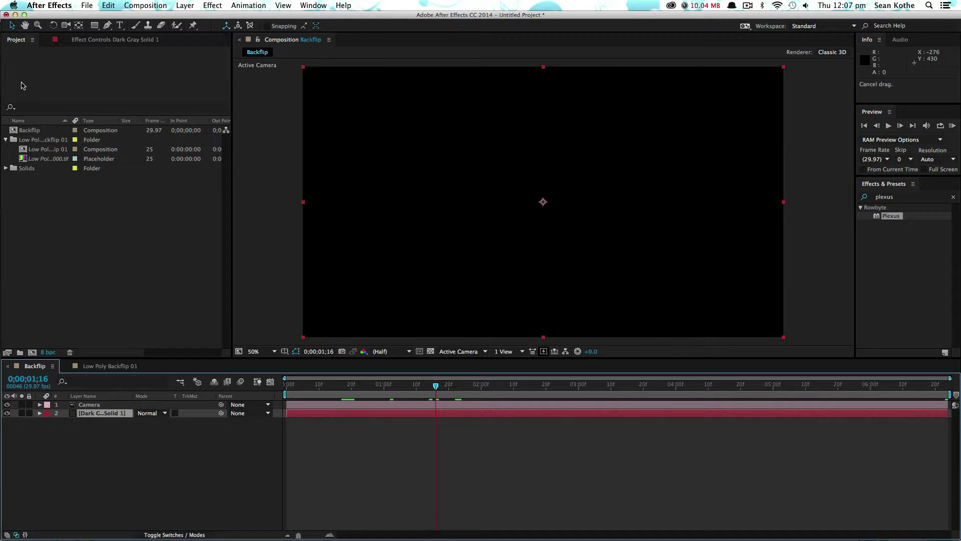
left_click(79, 40)
left_click(14, 121)
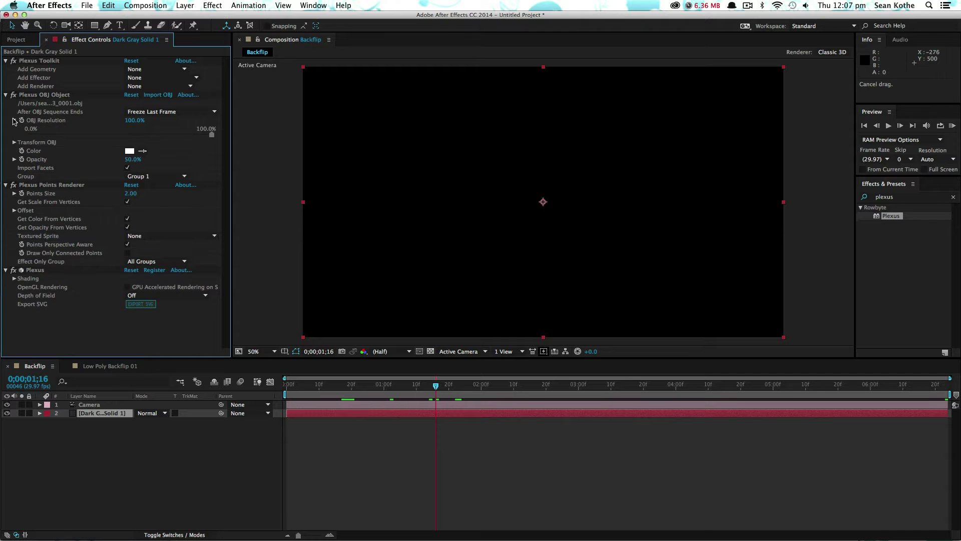
left_click(14, 121)
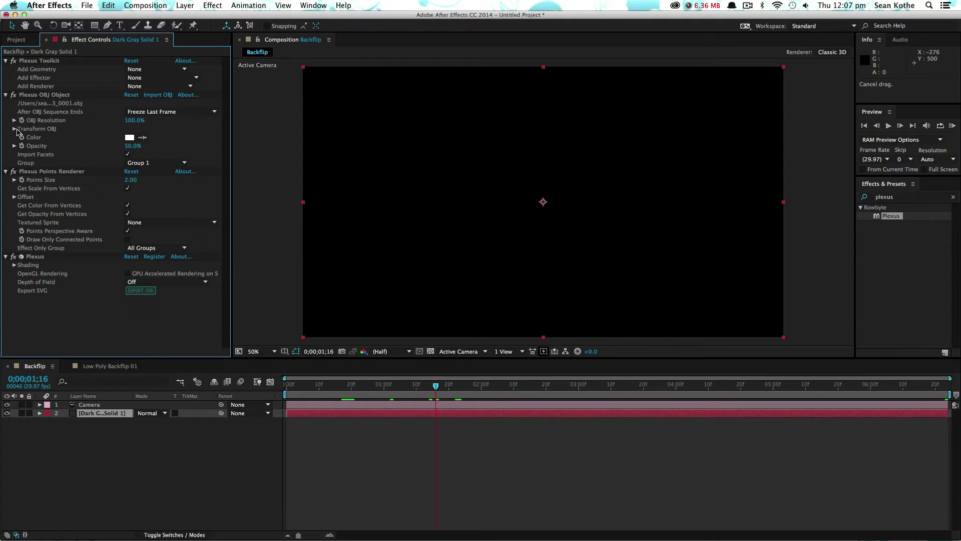
left_click(15, 130)
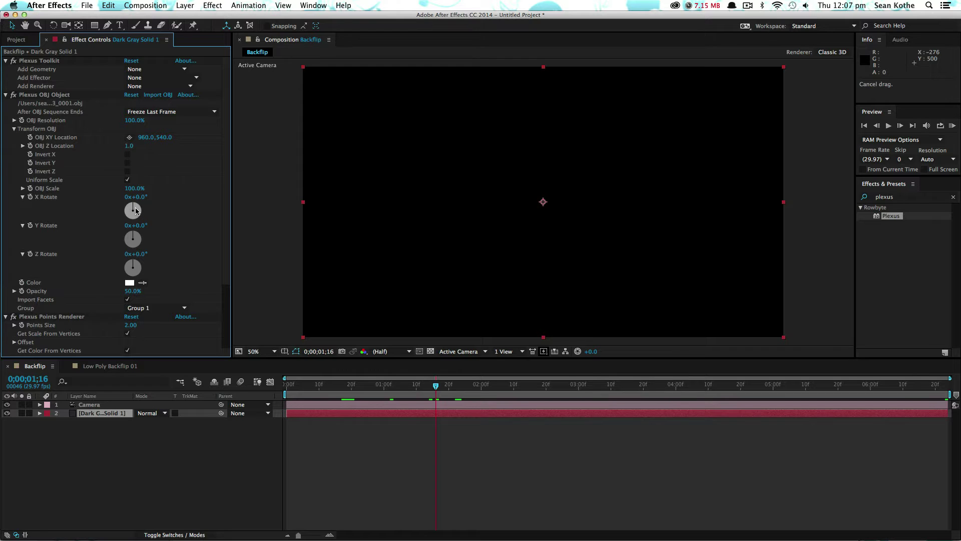
left_click(128, 164)
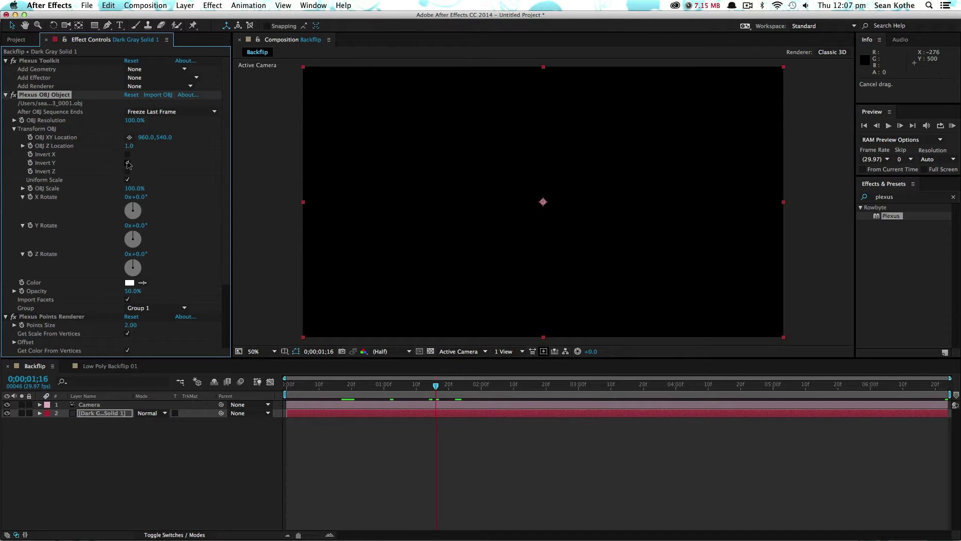
Step: Set the OBJ XY Location to 0,0 and Z Location to 0
left_click(148, 137)
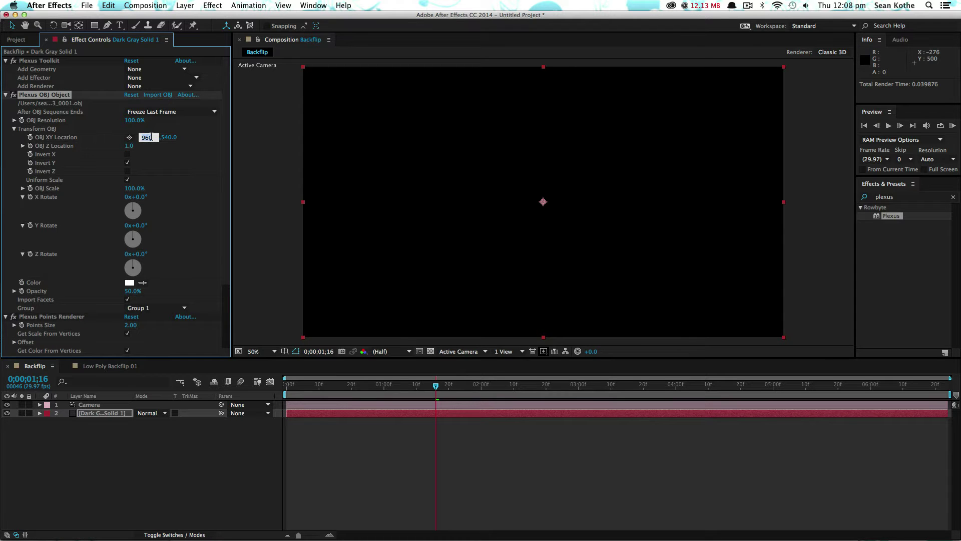
type("0")
key("Tab")
type("0")
key("Tab")
type("0")
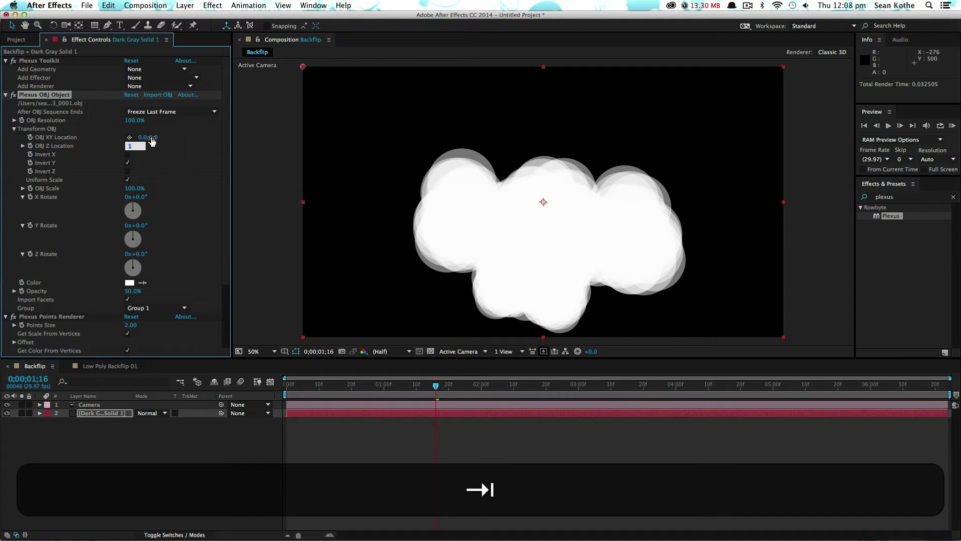
key("Return")
left_click_drag(436, 385, 368, 410)
Step: Replace the Plexus Points Renderer with a Plexus Triangulation Renderer
scroll(139, 277, "down", 5)
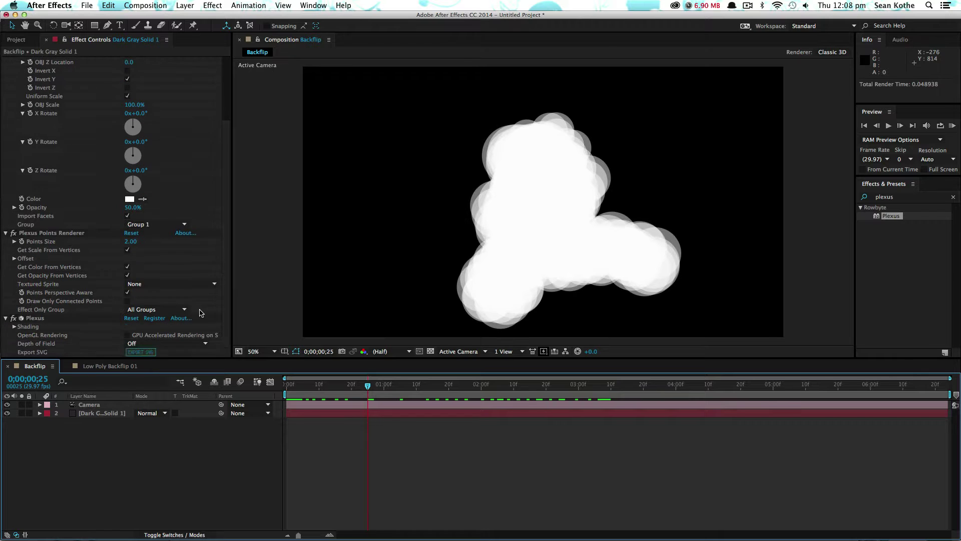
left_click(42, 233)
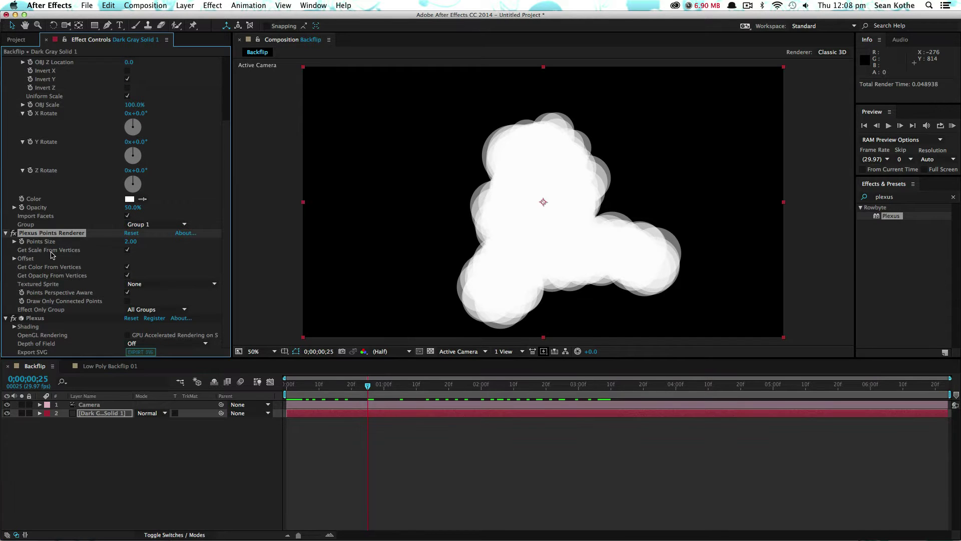
key("Delete")
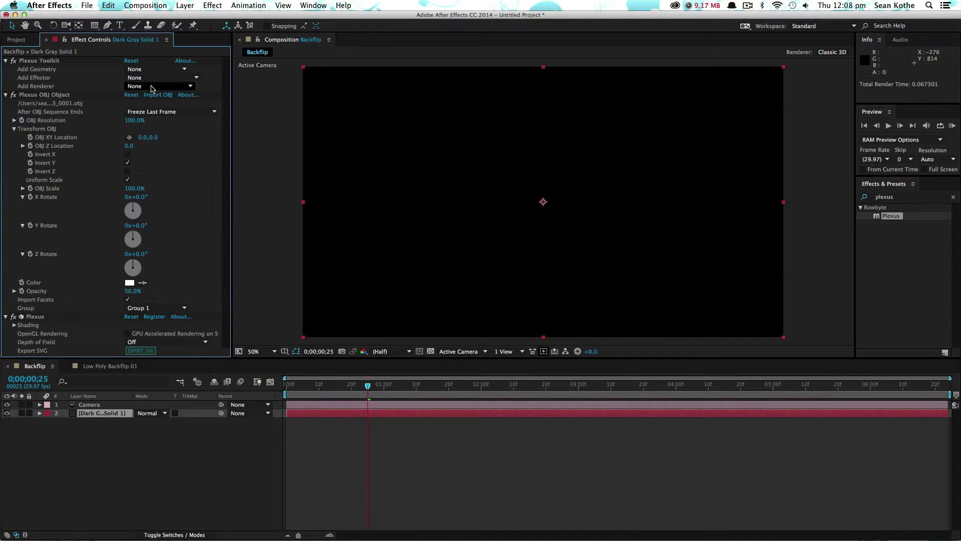
left_click(138, 87)
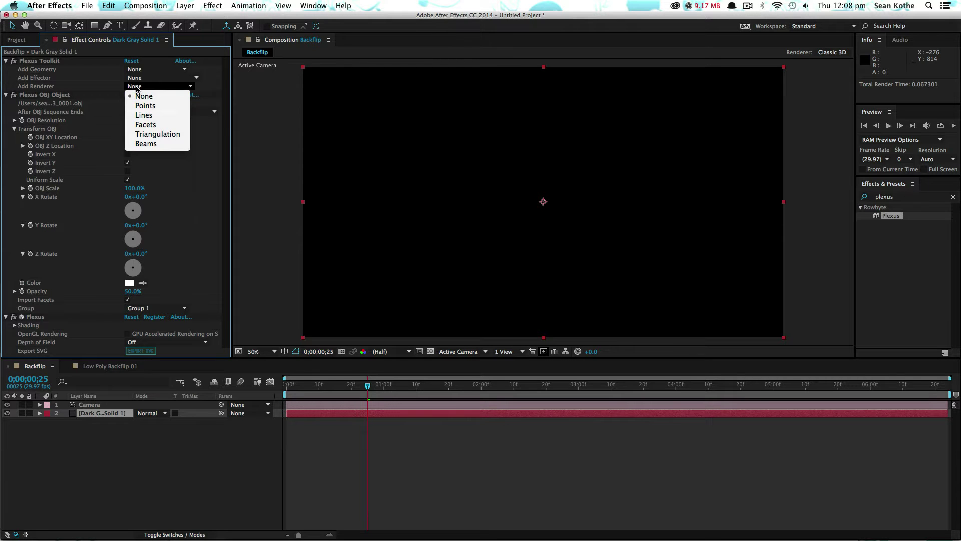
left_click(157, 134)
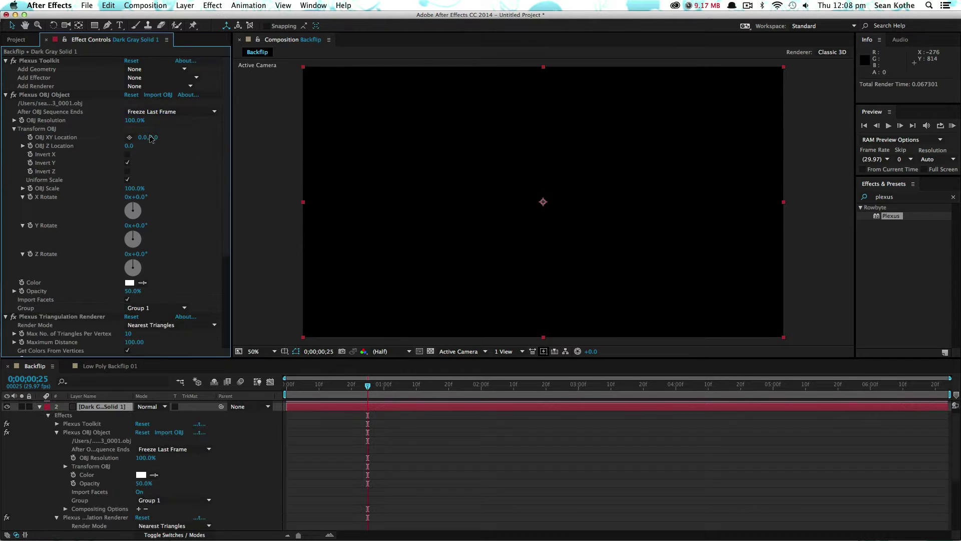
Step: Set triangulation opacity to 35%, max triangles per vertex to 3, maximum distance to 2.00
scroll(215, 223, "down", 5)
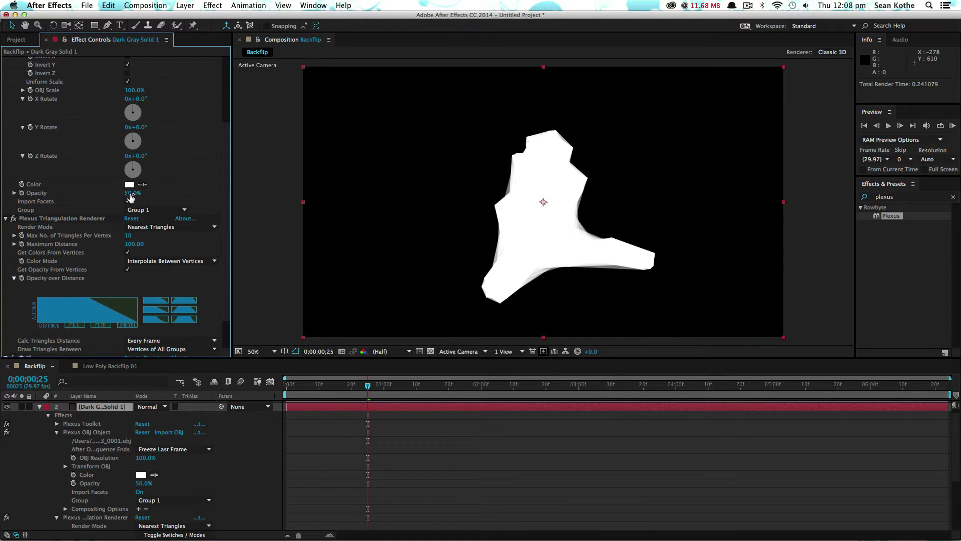
left_click(132, 194)
type("35")
key("Return")
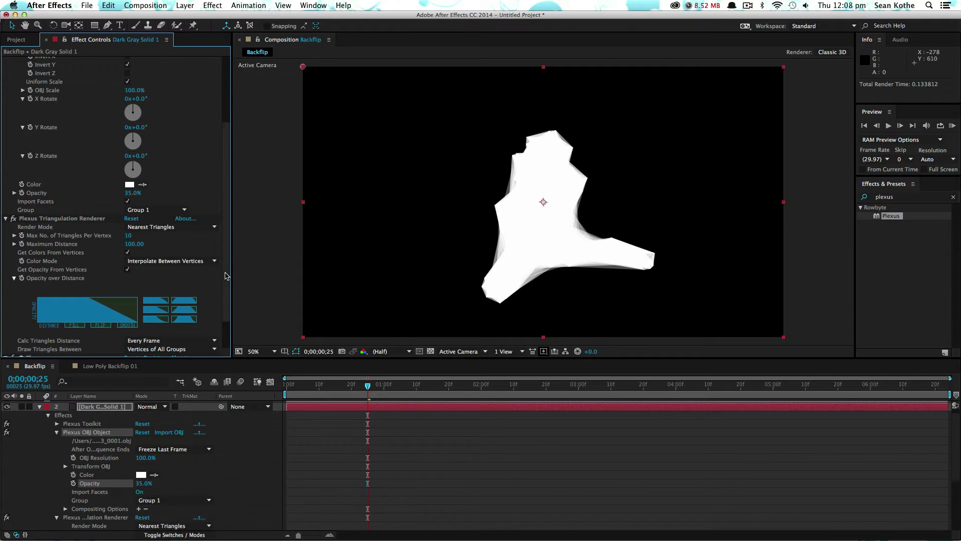
scroll(225, 278, "down", 2)
left_click(129, 195)
type("3")
key("Tab")
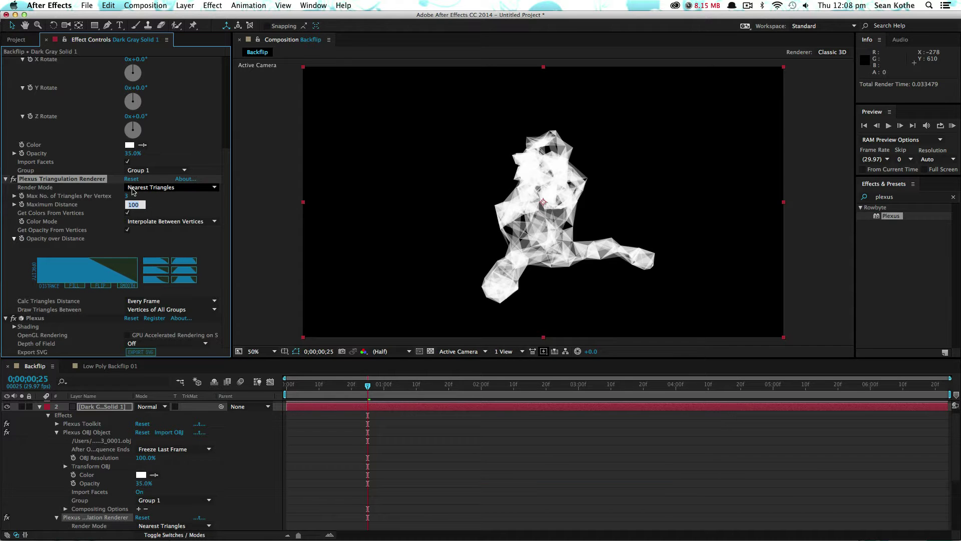
type("2")
key("Return")
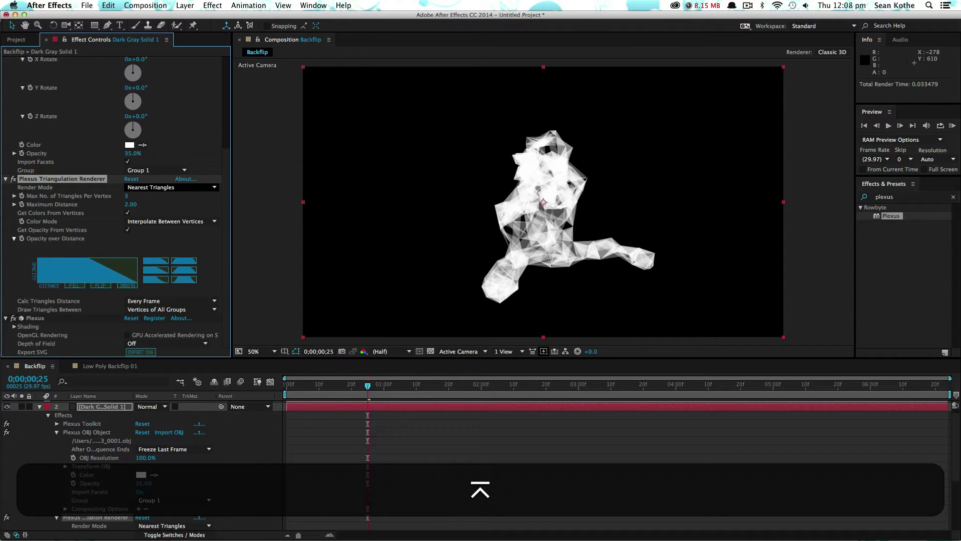
Step: Redraw the Opacity over Distance graph as a gentle falloff curve
left_click(36, 258)
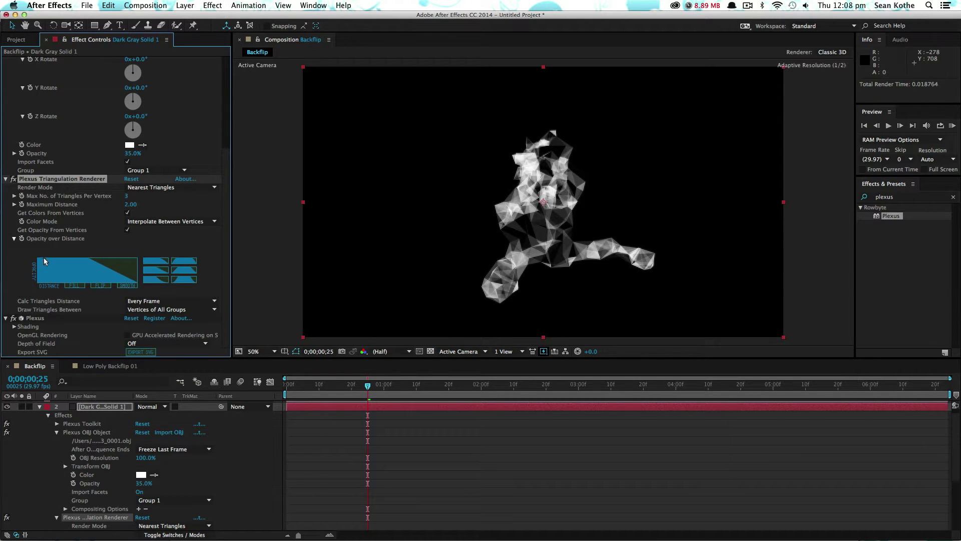
mouse_move(47, 258)
left_mouse_down()
mouse_move(75, 284)
mouse_move(147, 290)
left_mouse_up()
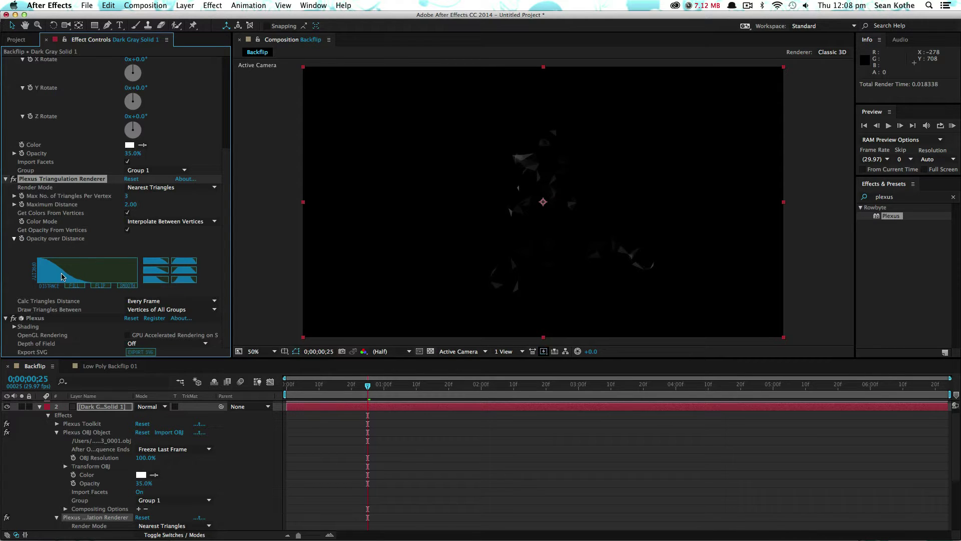
left_click_drag(40, 259, 138, 285)
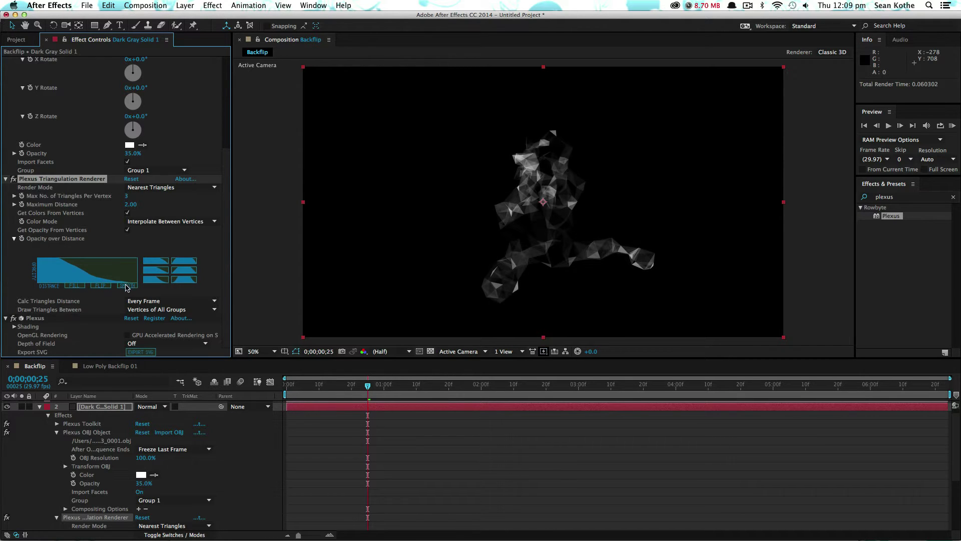
Step: Apply a Solid Composite effect with color 000000 black to the Plexus layer
left_click(912, 193)
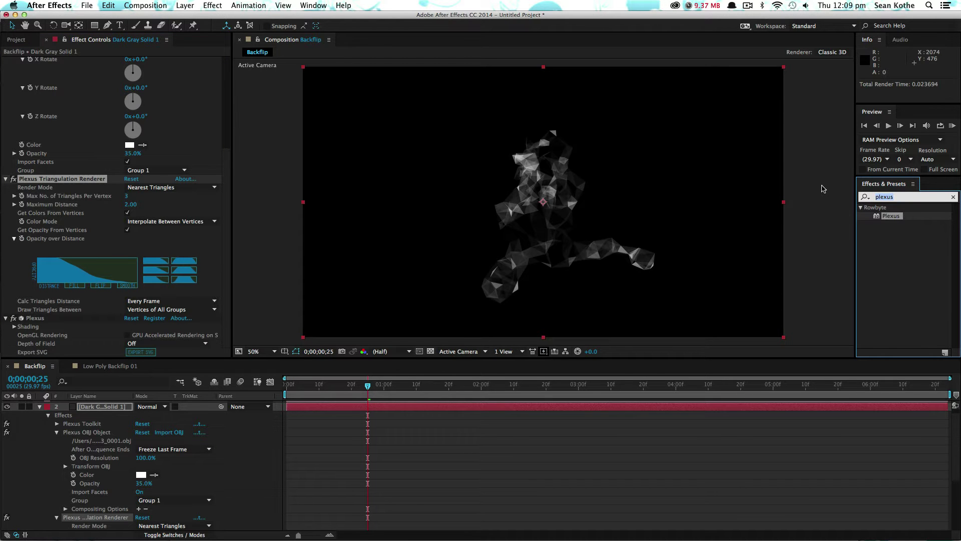
type("soled")
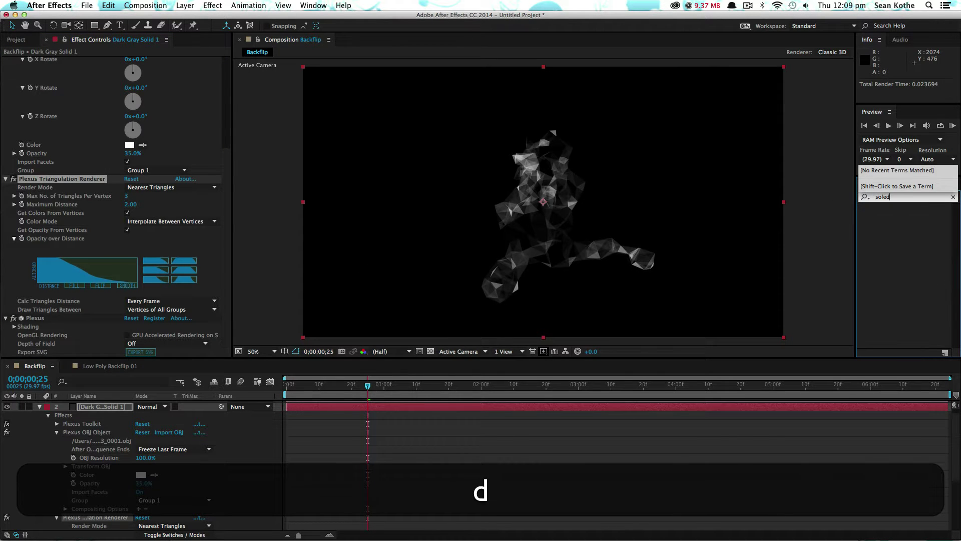
key("BackSpace")
key("BackSpace")
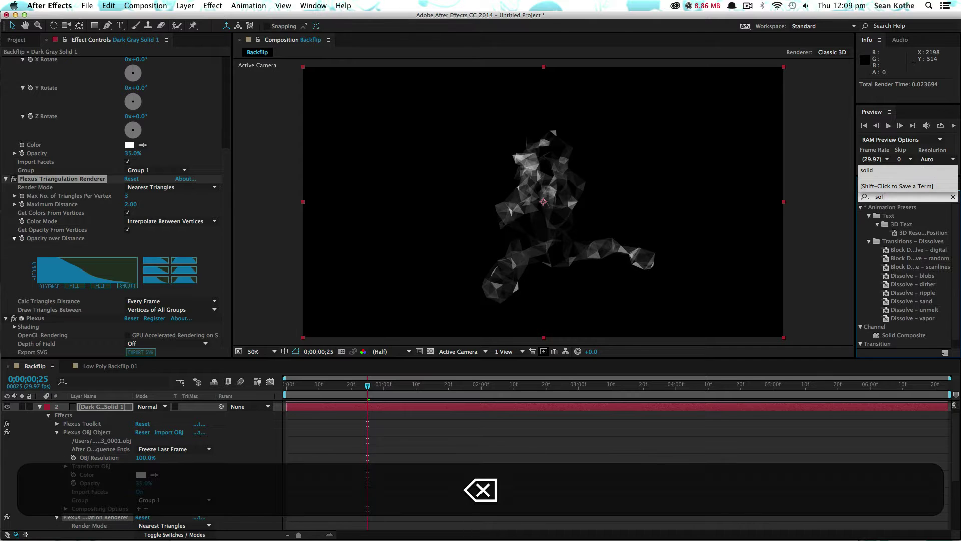
type("id")
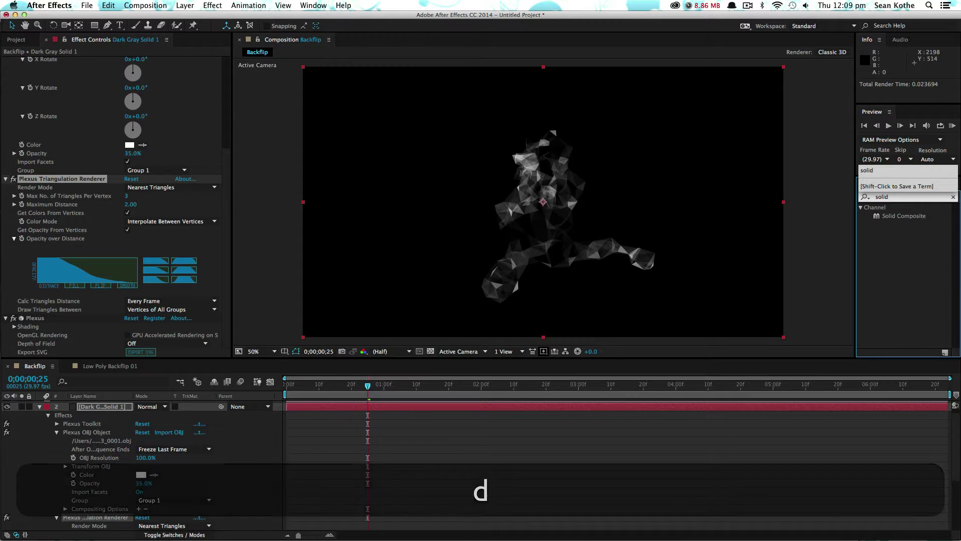
double_click(904, 216)
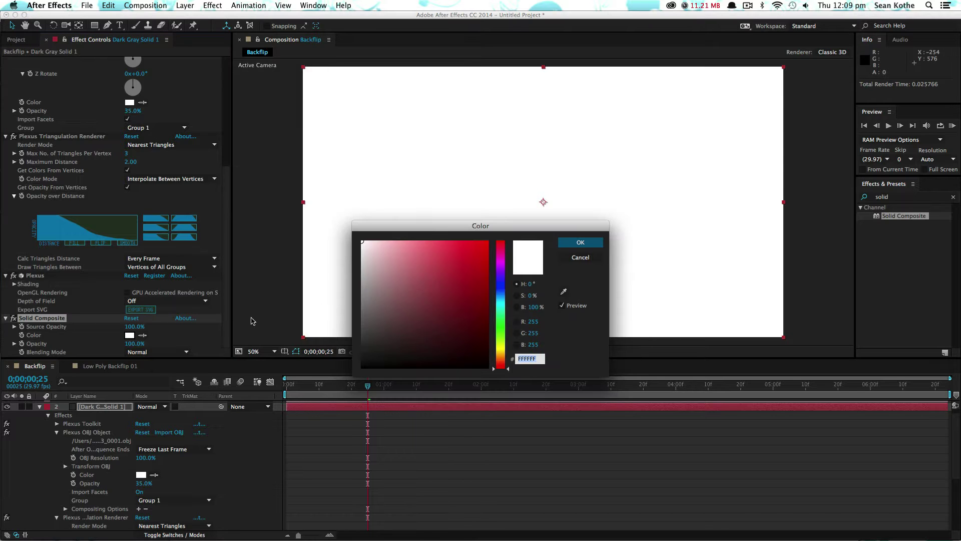
left_click_drag(408, 302, 336, 382)
left_click(583, 245)
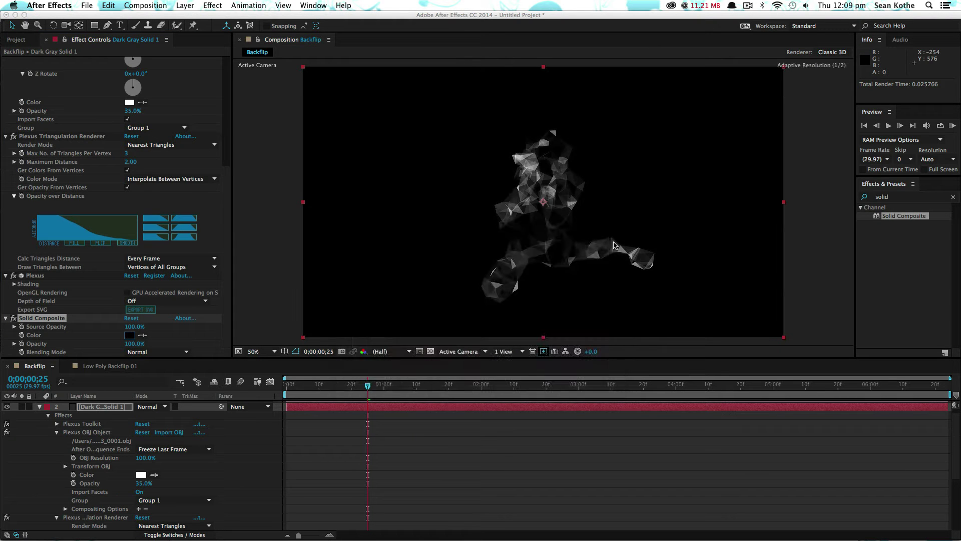
left_click(883, 197)
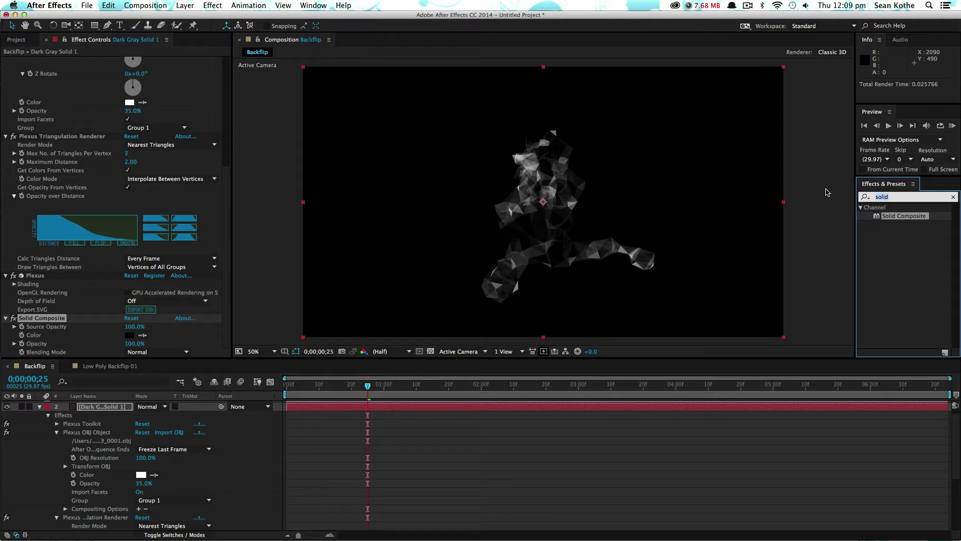
Step: Apply Tritone to the Plexus layer and set its Highlights to FFF000 yellow
type("t")
key("super+alt+shift+c")
type("n")
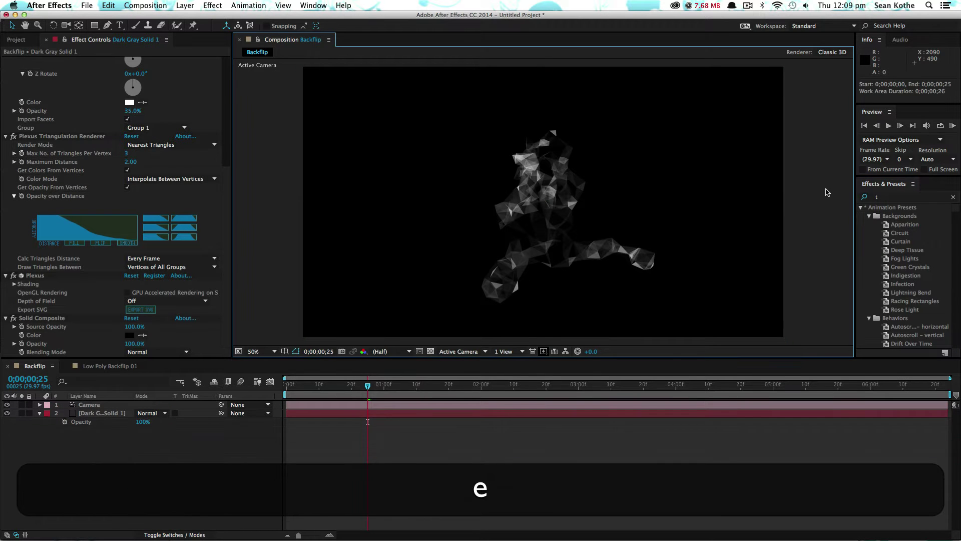
type("eriton")
left_click_drag(892, 216, 196, 339)
left_click(129, 327)
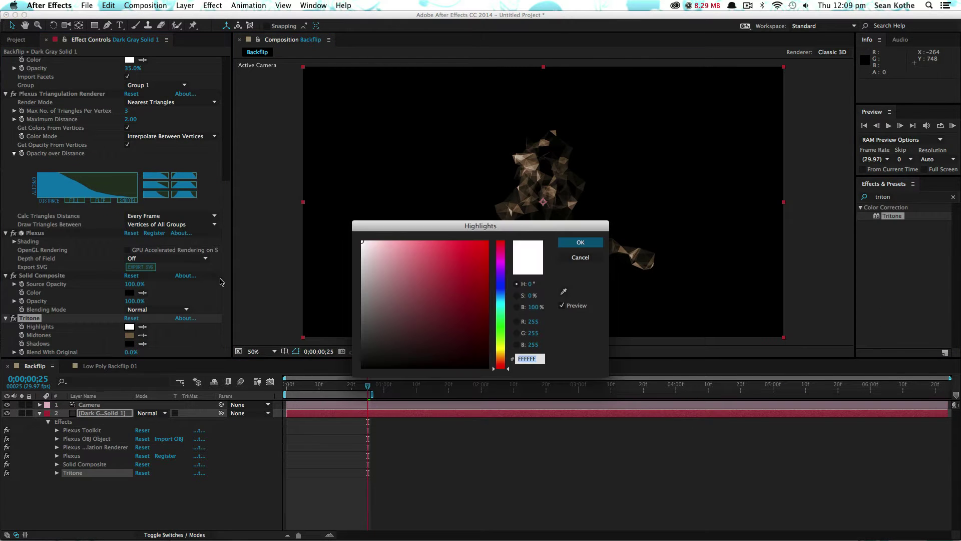
left_click_drag(502, 353, 500, 349)
left_click_drag(476, 242, 496, 237)
left_click(580, 242)
Step: Set the Tritone Midtones to 843F00 dark orange and review the golden-orange render
left_click(129, 335)
left_click(501, 360)
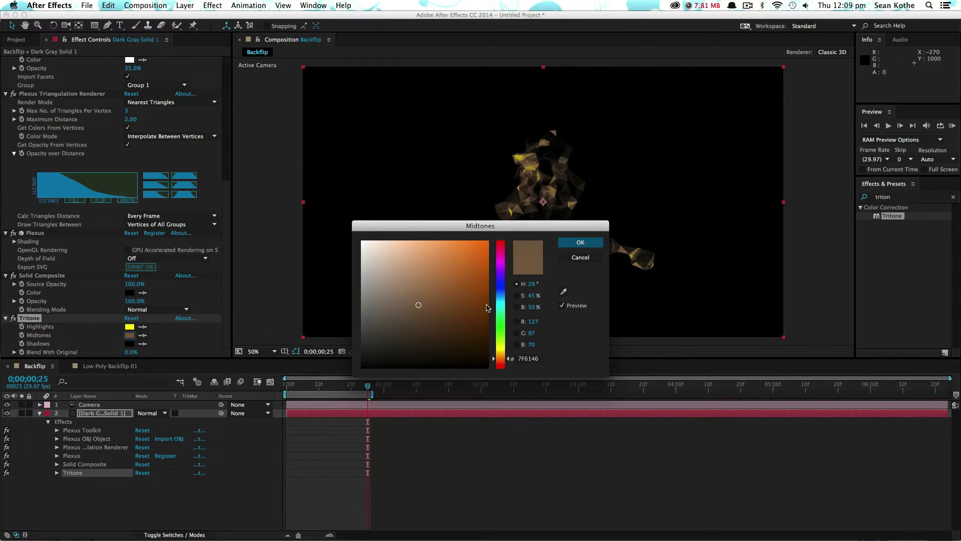
left_click_drag(474, 299, 491, 303)
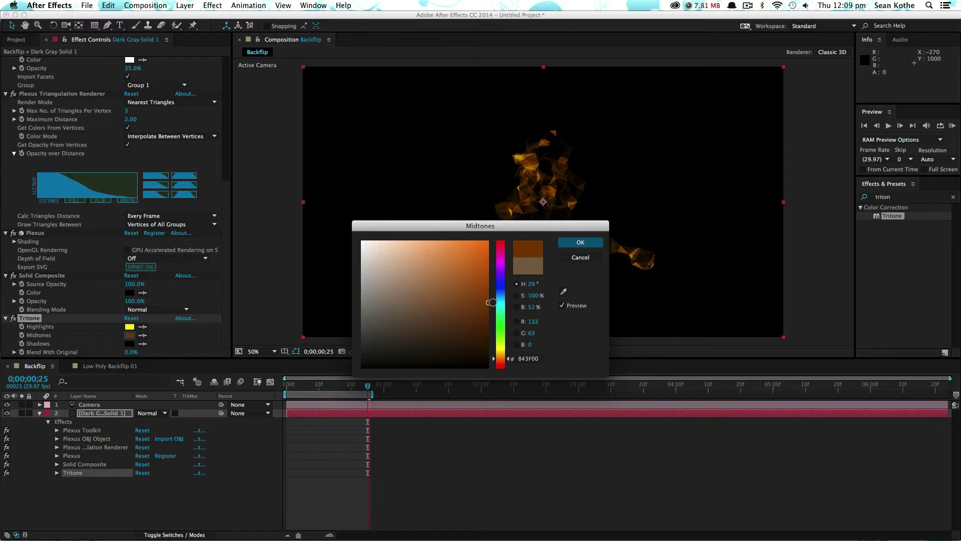
left_click(575, 245)
left_click(40, 416, "super")
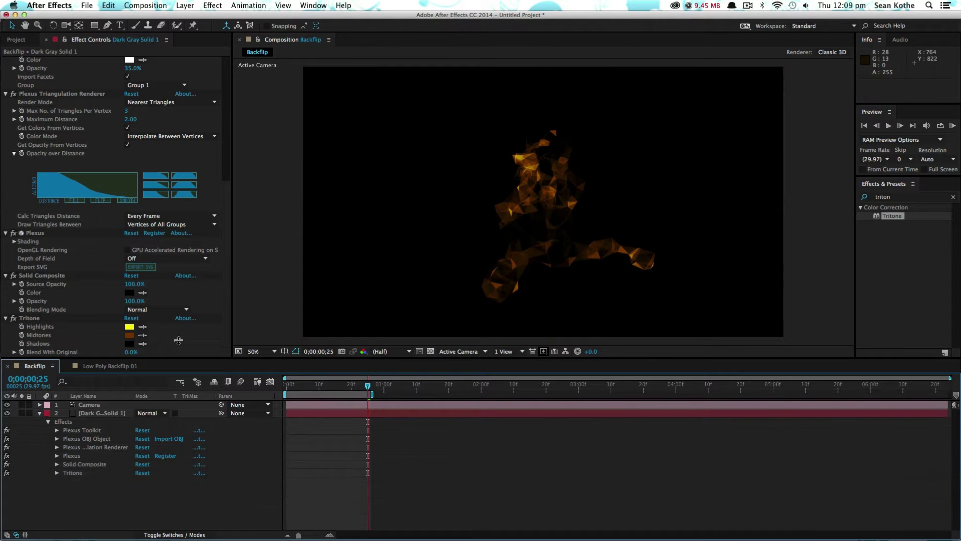
scroll(224, 257, "up", 10)
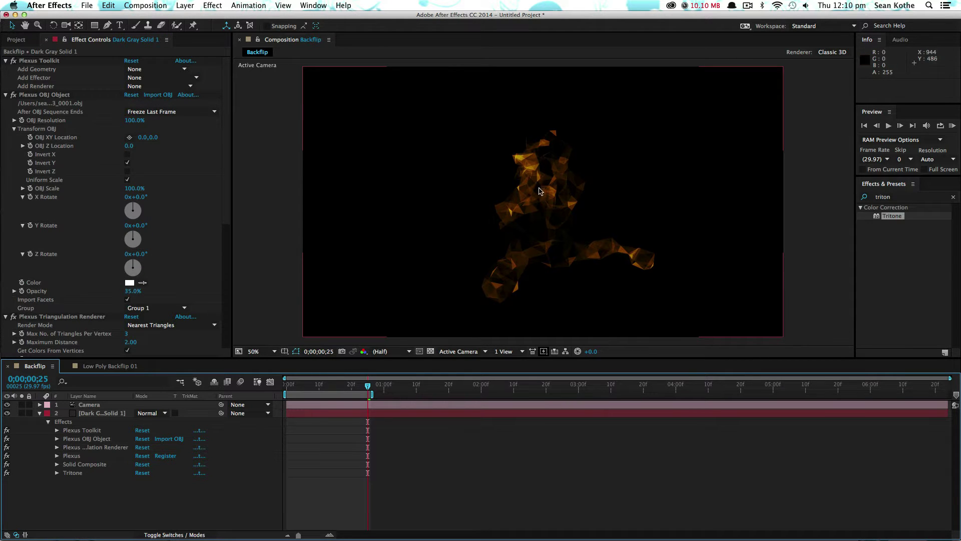
Step: Add a Color Map effector to Plexus and a full-frame rectangle shape layer at the bottom
left_click(149, 78)
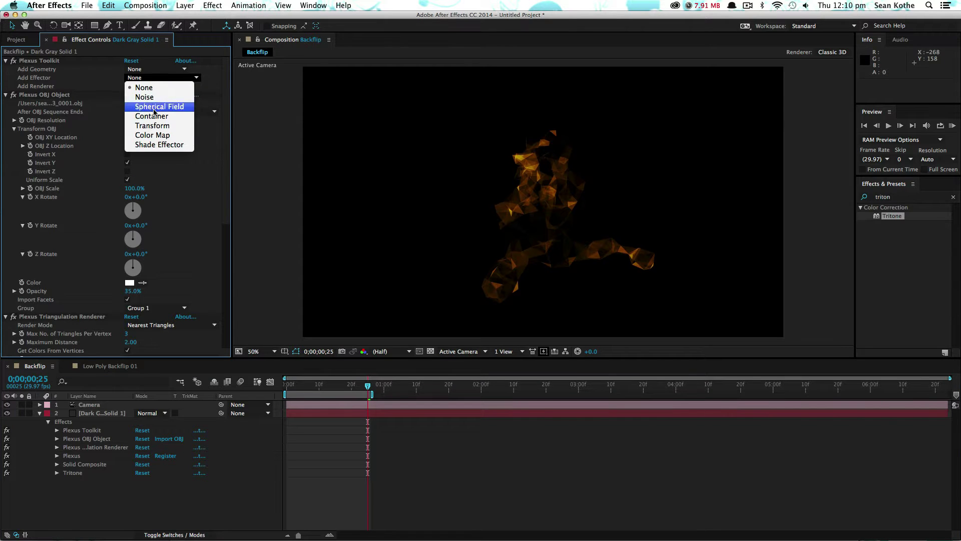
left_click(152, 139)
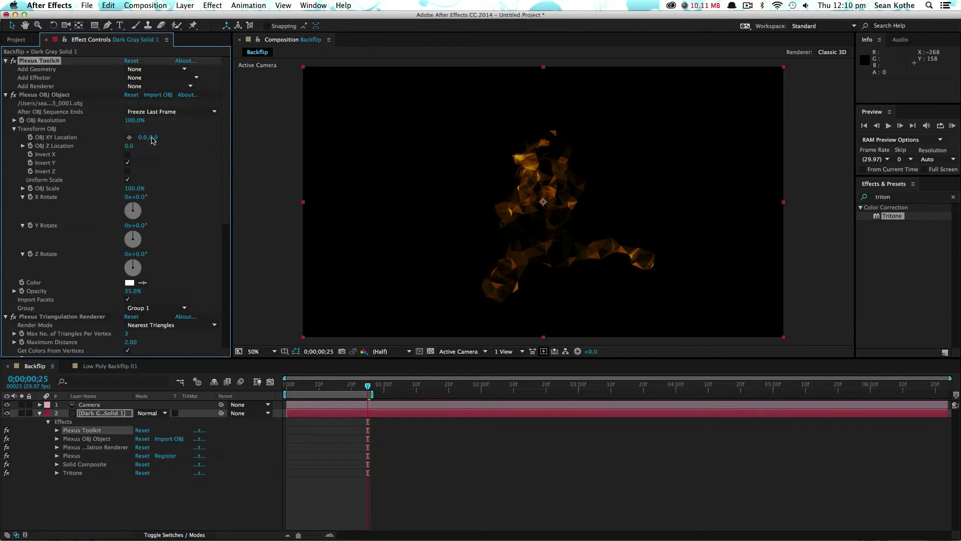
double_click(94, 25)
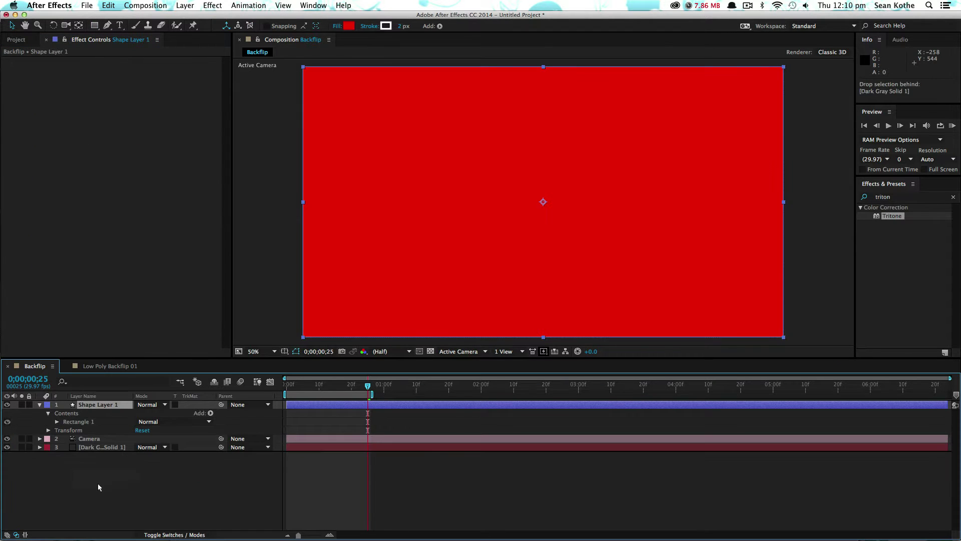
key("super+shift+bracketleft")
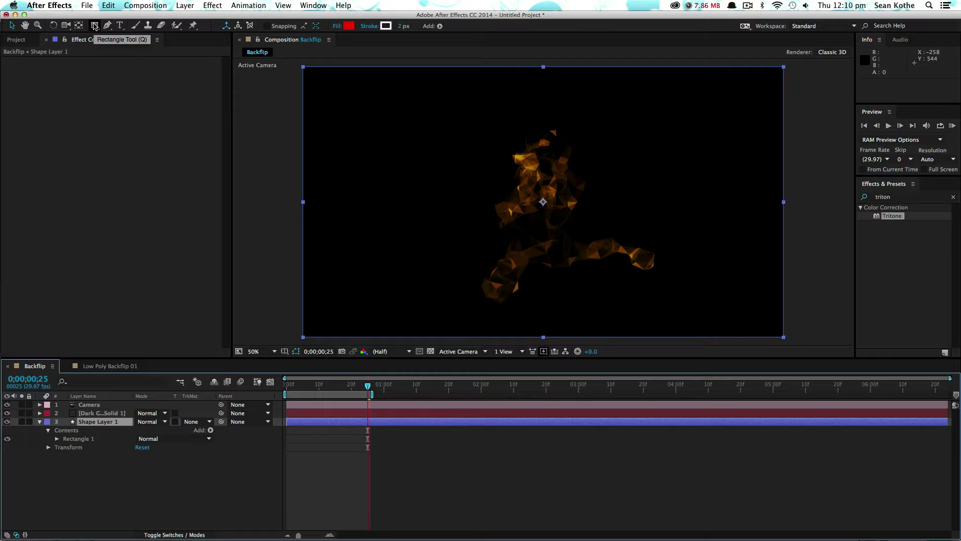
left_click(97, 424, "super")
left_click(102, 424, "super")
Step: Add a Gradient Fill inside Rectangle 1 and turn off the rectangle's stroke
left_click(210, 430)
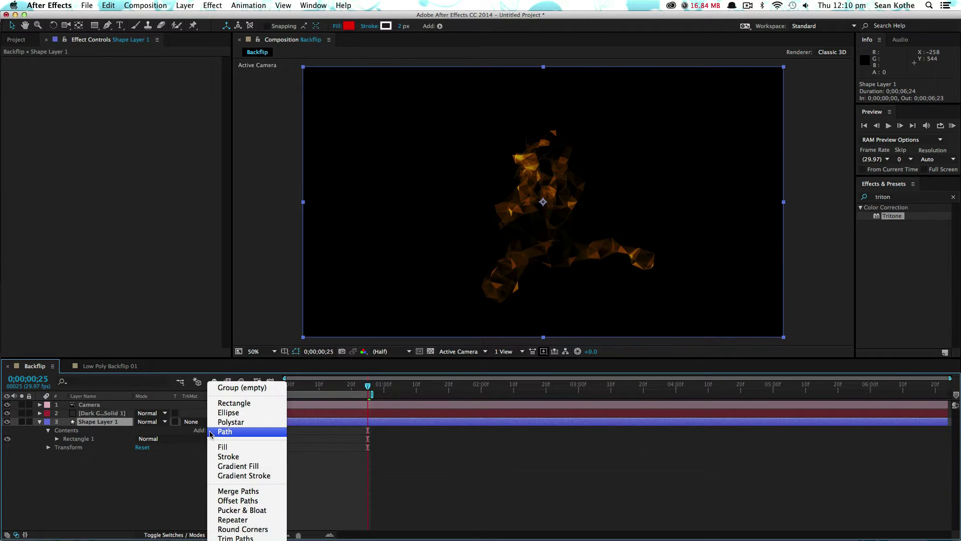
left_click(240, 466)
left_click(56, 439)
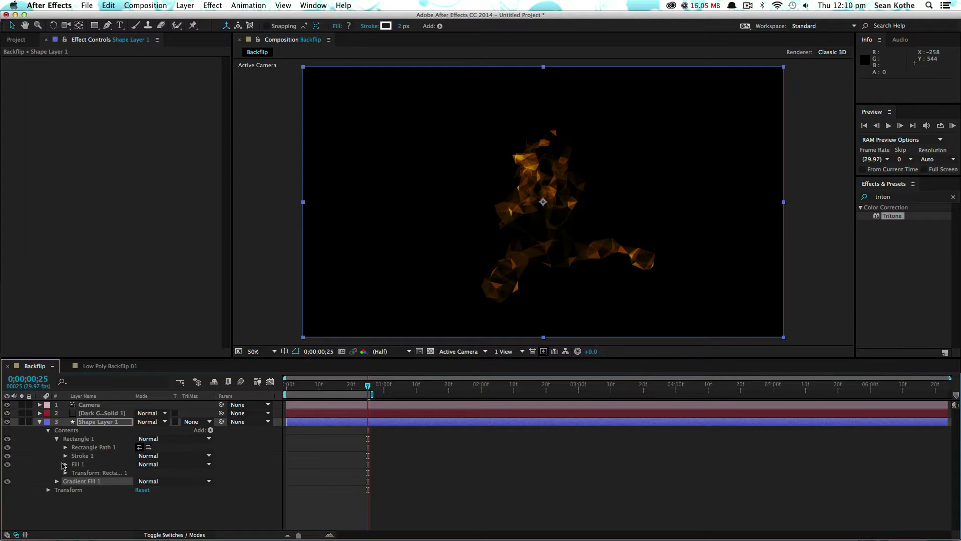
left_click(56, 481)
left_click_drag(77, 483, 78, 453)
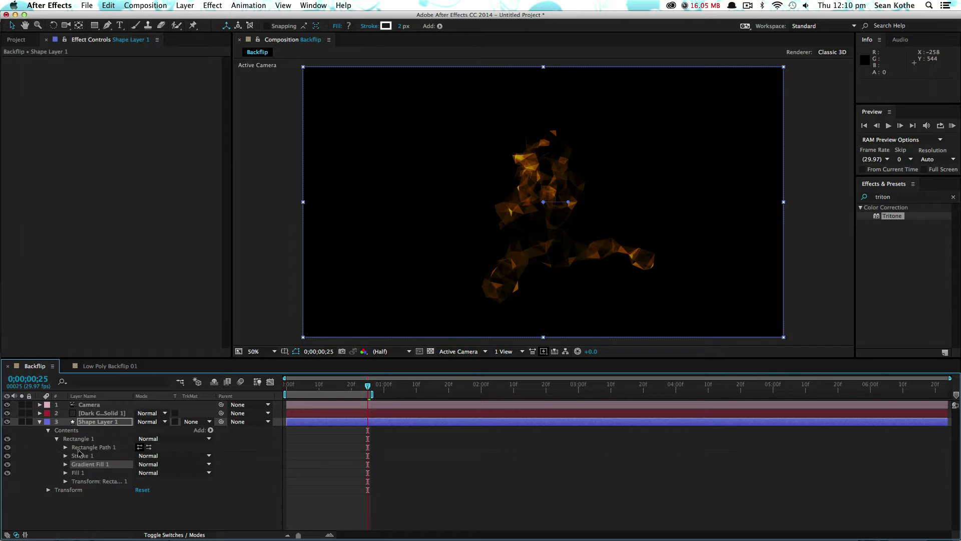
left_click(7, 456)
Step: Angle the white-to-black gradient nearly horizontal near the top, then hide the shape layer
left_click(21, 421)
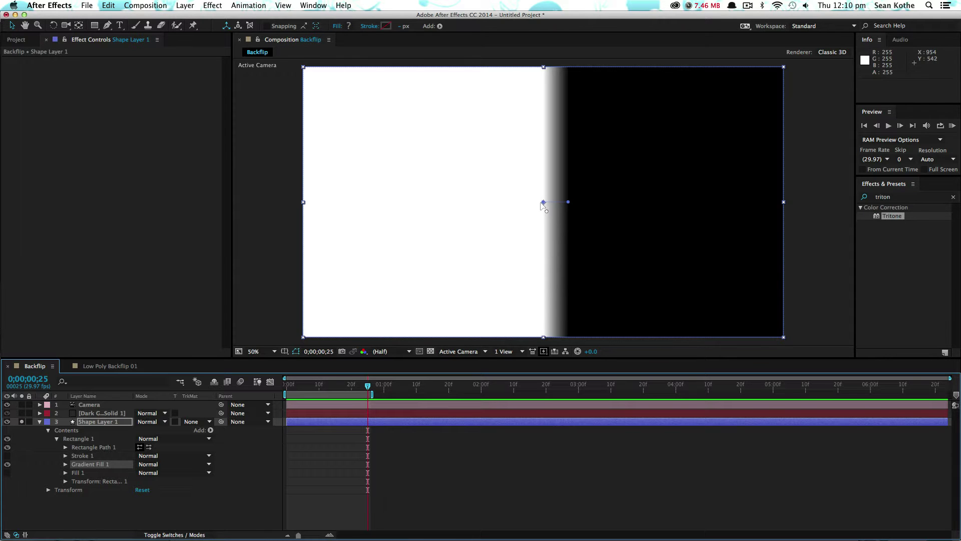
left_click_drag(543, 202, 558, 109)
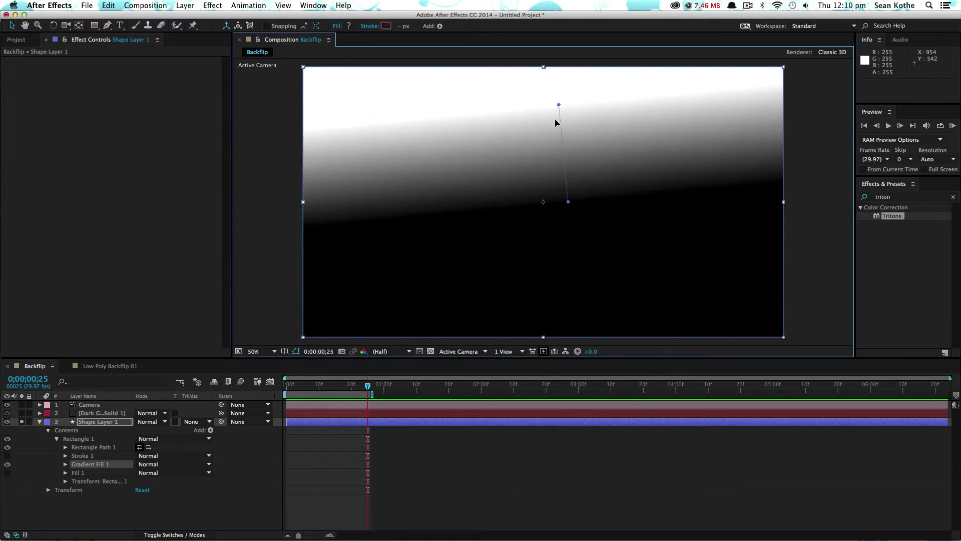
left_click_drag(568, 203, 561, 181)
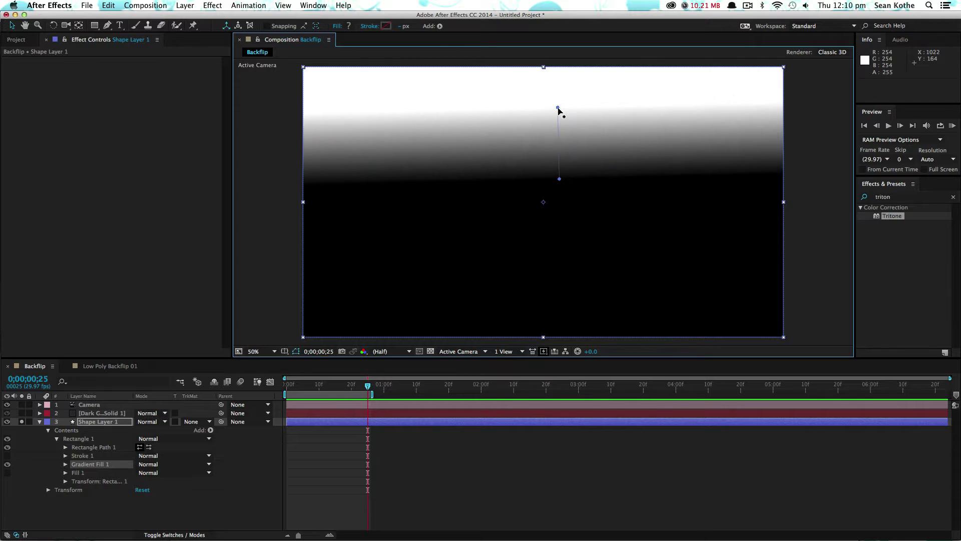
left_click_drag(557, 106, 556, 106)
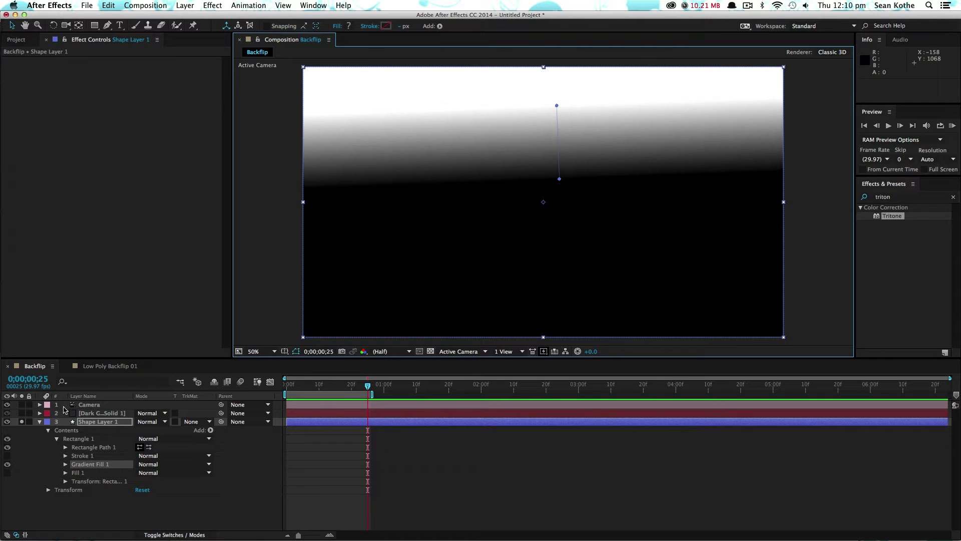
left_click(7, 421)
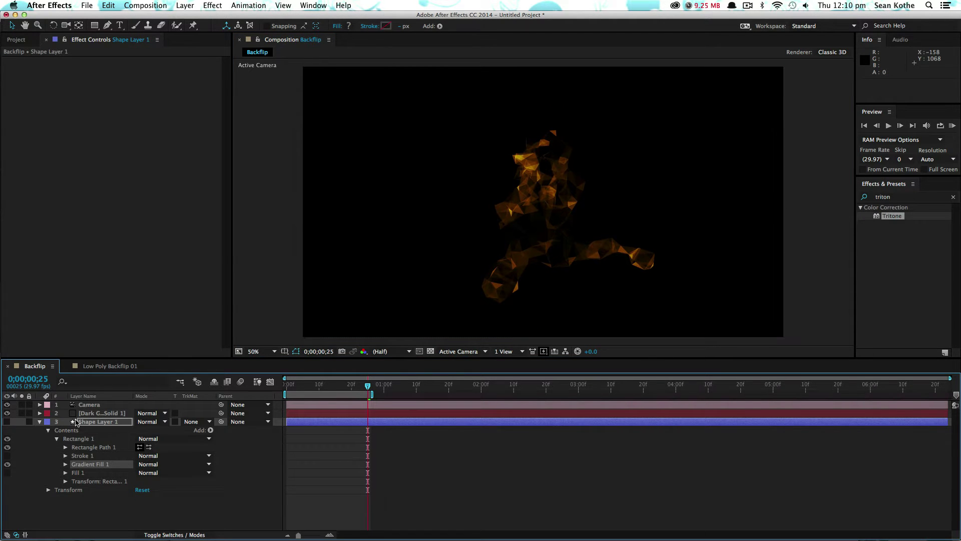
Step: In Plexus Color Map, set Color Map to Shape Layer 1 and Map Over Plane to XY
left_click(98, 415)
left_click(111, 413)
left_click_drag(227, 143, 227, 246)
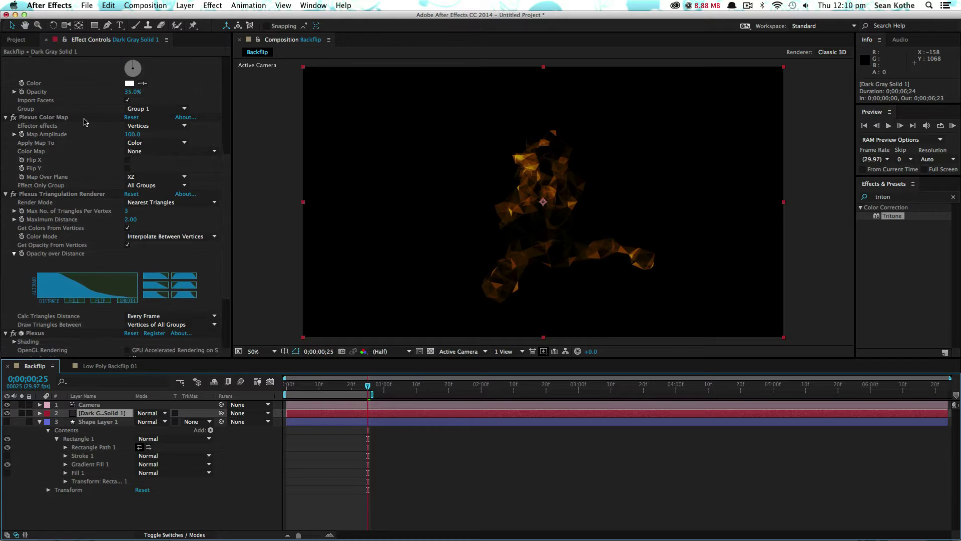
left_click(148, 152)
left_click(161, 186)
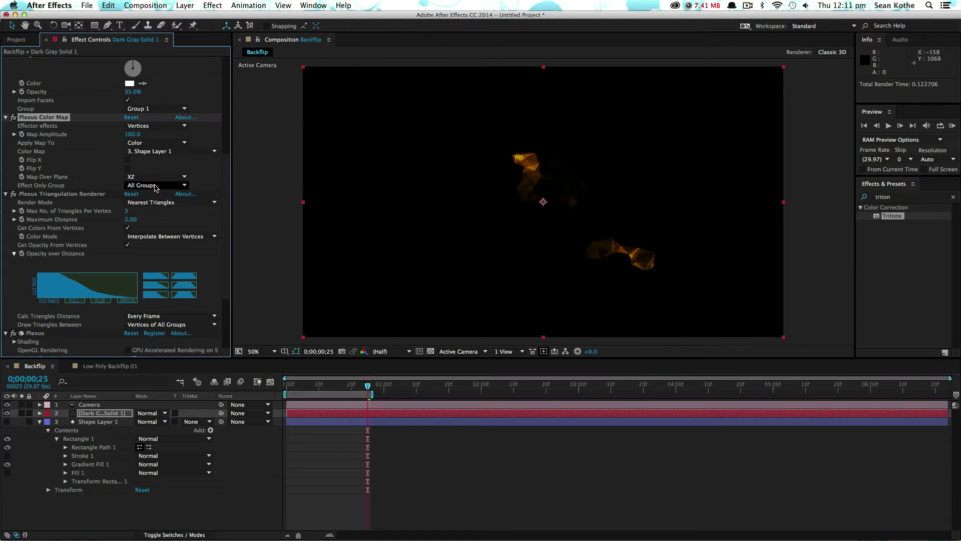
left_click(142, 177)
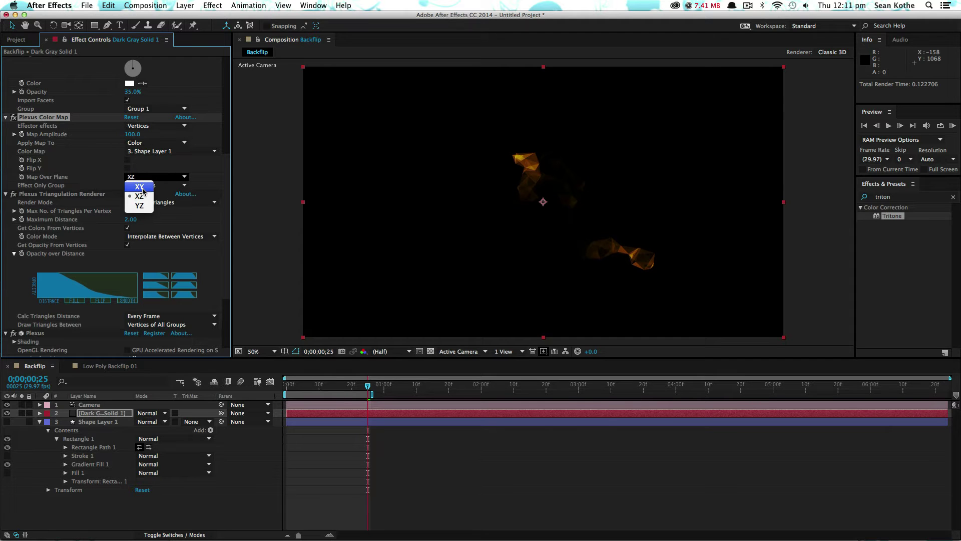
left_click(140, 187)
Step: Tighten Shape Layer 1's gradient band near the top of the frame, then hide the layer
left_click(95, 421)
left_click(22, 422)
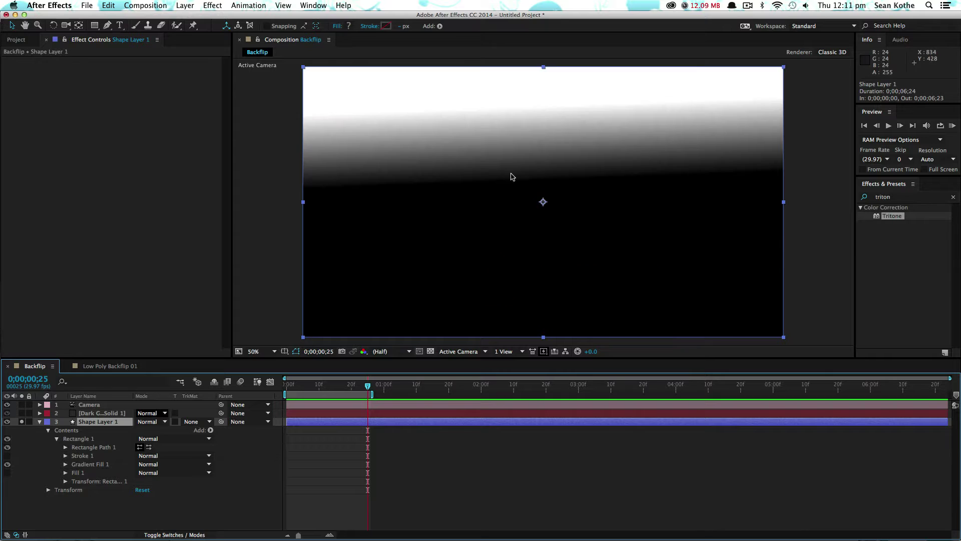
left_click(91, 464)
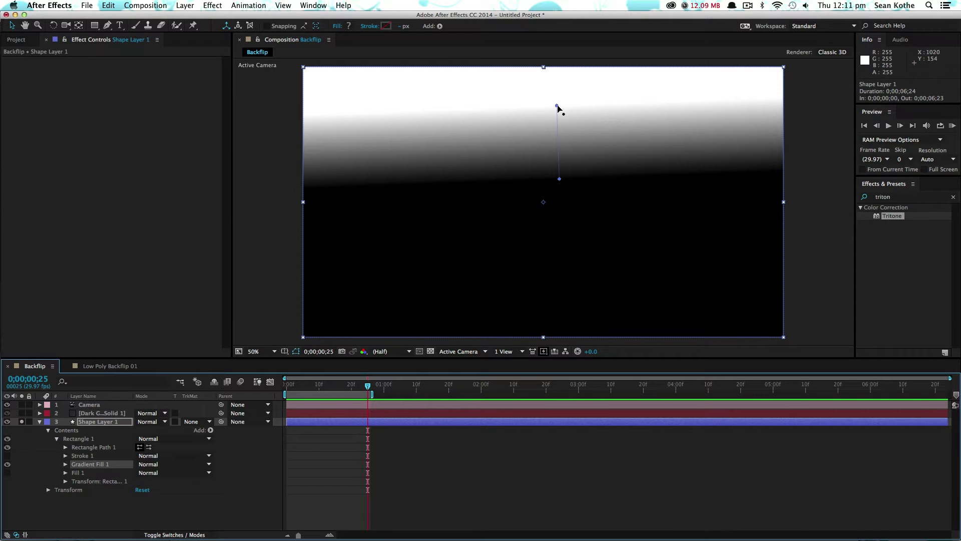
left_click_drag(558, 107, 556, 148)
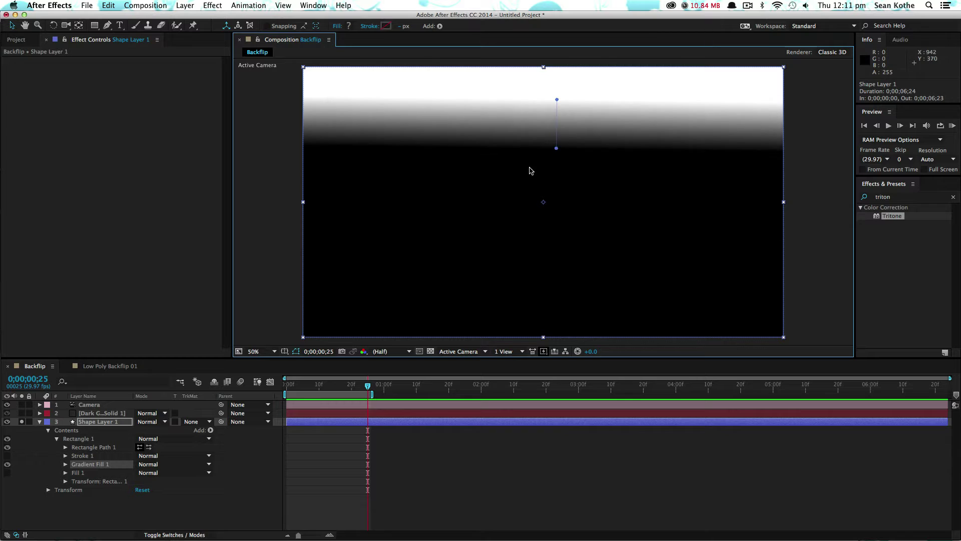
left_click(10, 432)
left_click(7, 421)
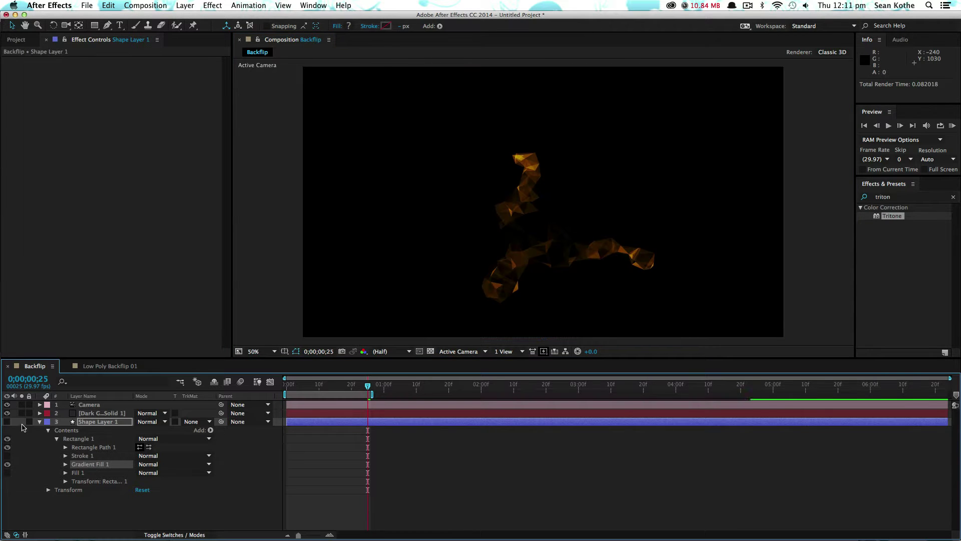
Step: Widen the Layer Name column so full layer names are visible
left_click(104, 413)
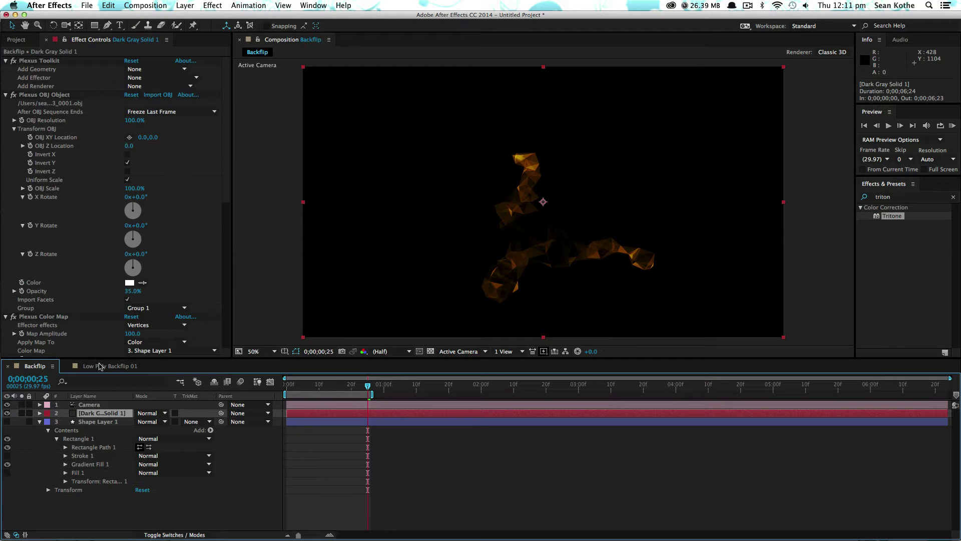
left_click(92, 424)
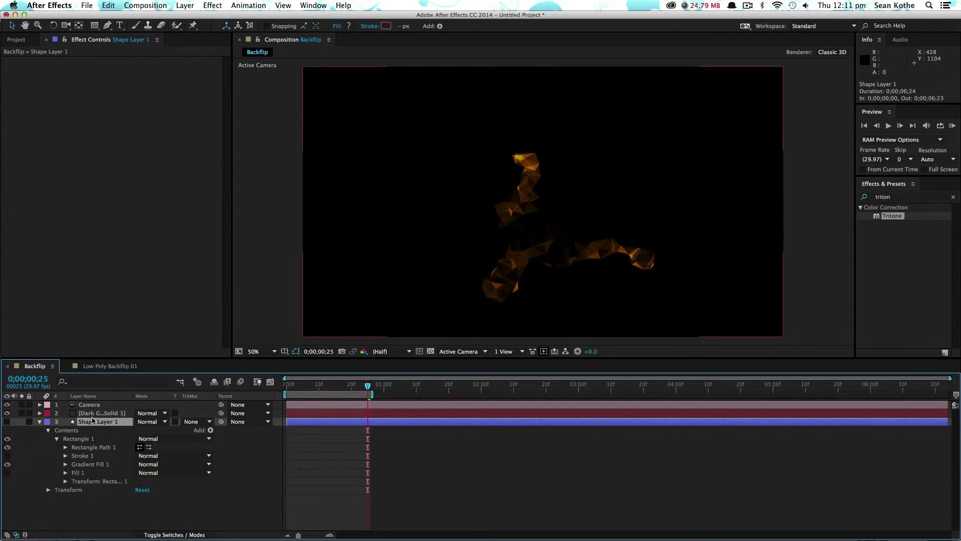
left_click(100, 413)
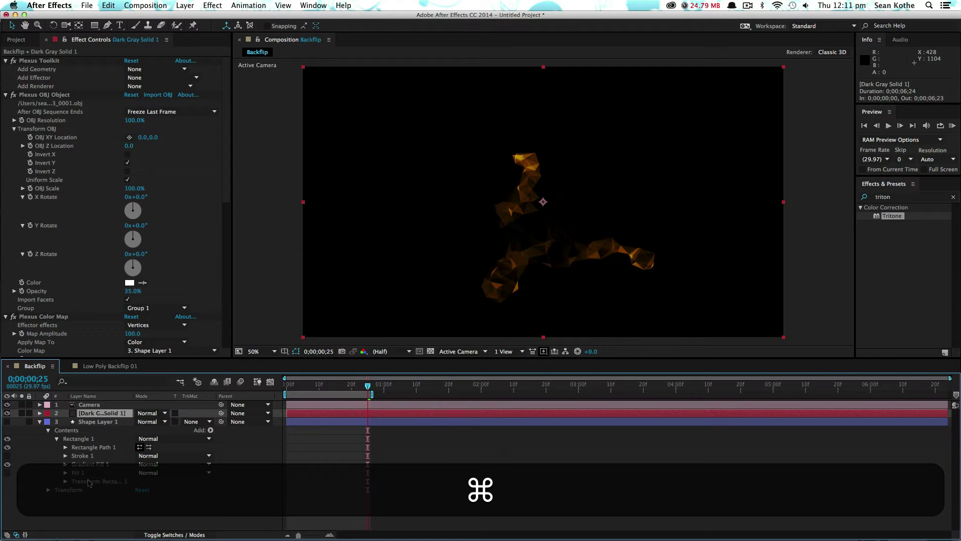
key("super+d")
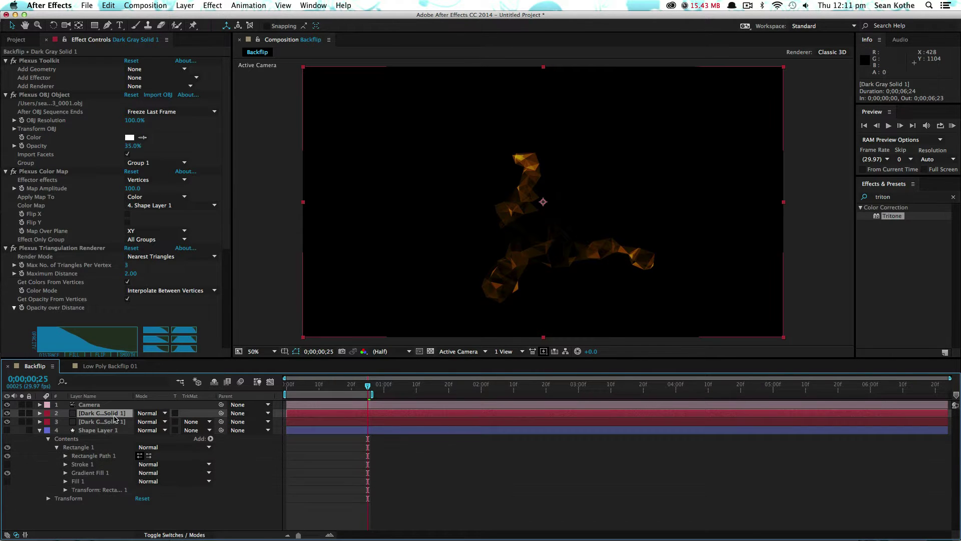
left_click_drag(133, 395, 189, 392)
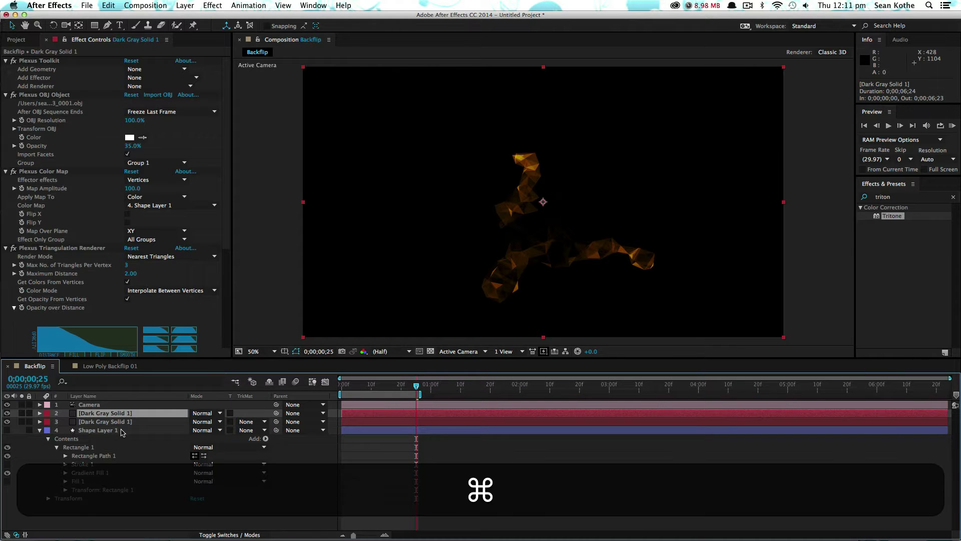
key("super+z")
Step: Rename the Dark Gray Solid 1 Plexus layer to 'Triagles 01'
key("Return")
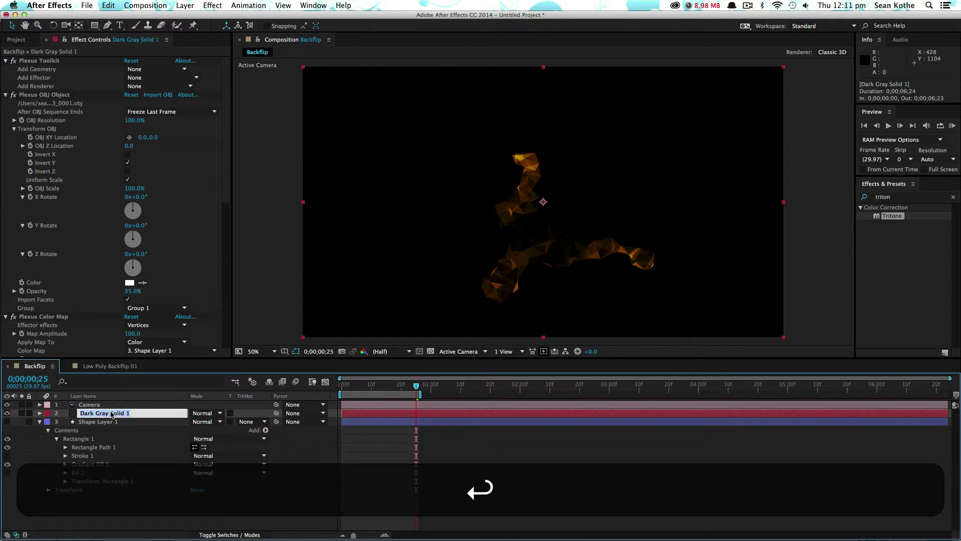
type("Triagles 01")
key("Return")
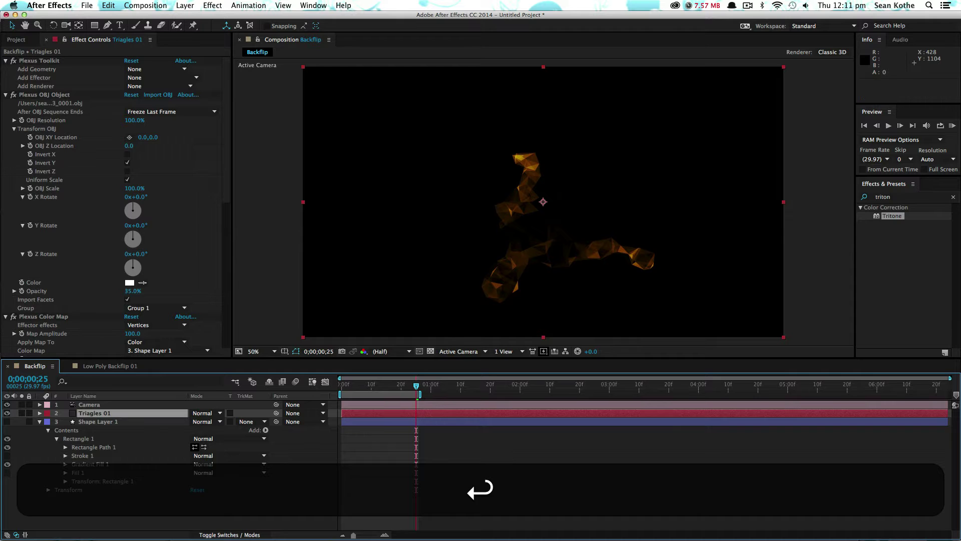
Step: Duplicate Triagles 01 into Triagles 02 and the gradient layer twice, mapping Triagles 02 from Shape Layer 2
key("super+d")
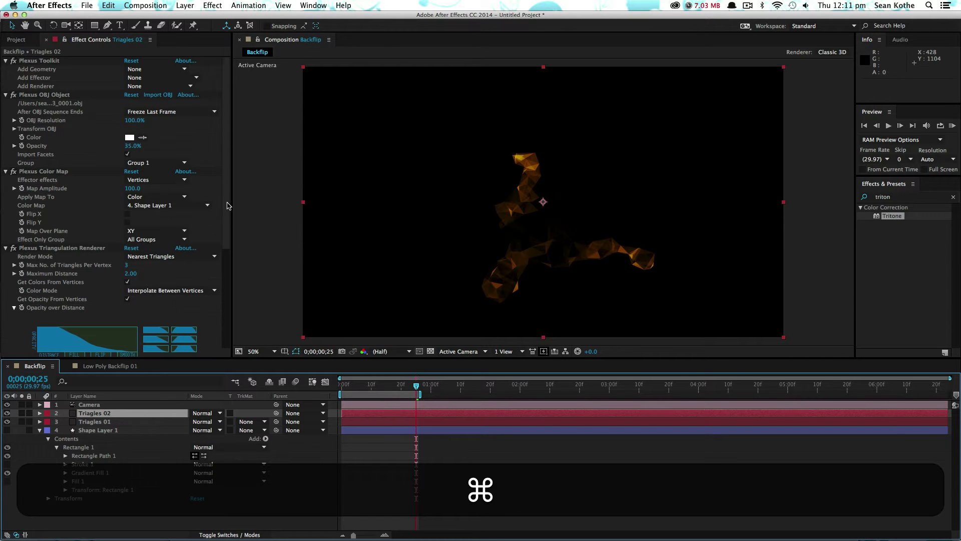
mouse_move(224, 192)
left_mouse_down()
mouse_move(225, 230)
mouse_move(221, 207)
left_mouse_up()
left_click(99, 431)
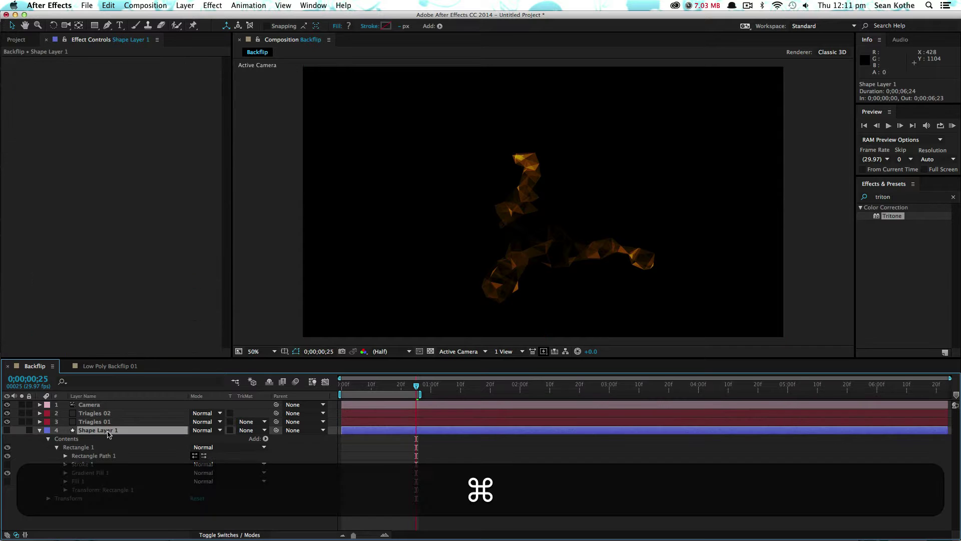
key("super+d")
key("super+d")
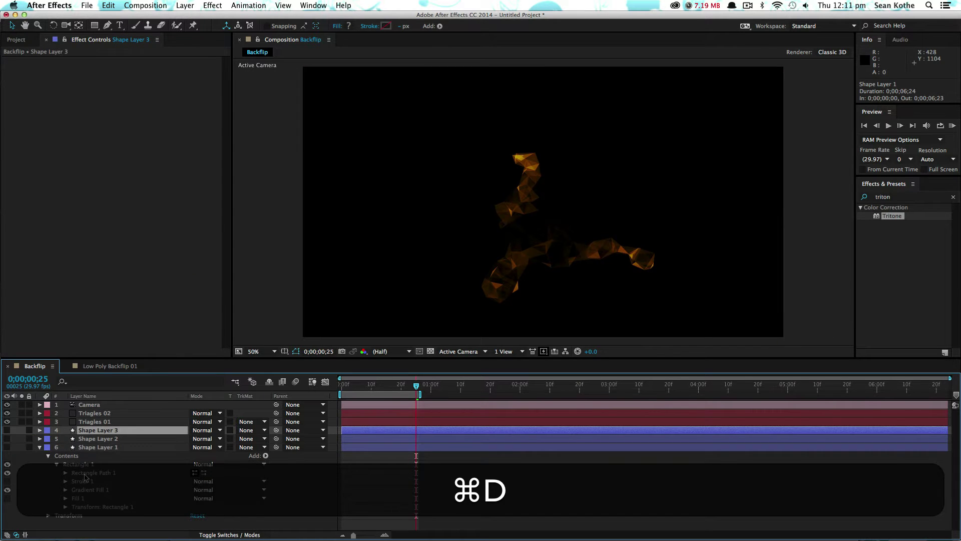
key("super+d")
left_click(94, 413)
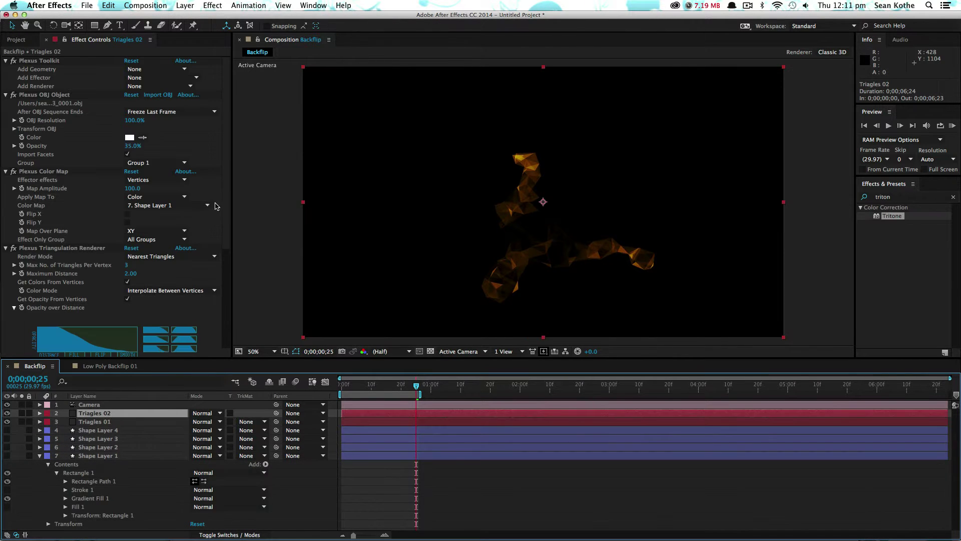
mouse_move(221, 198)
left_mouse_down()
mouse_move(226, 252)
mouse_move(213, 201)
left_mouse_up()
left_click(156, 199)
left_click(163, 263)
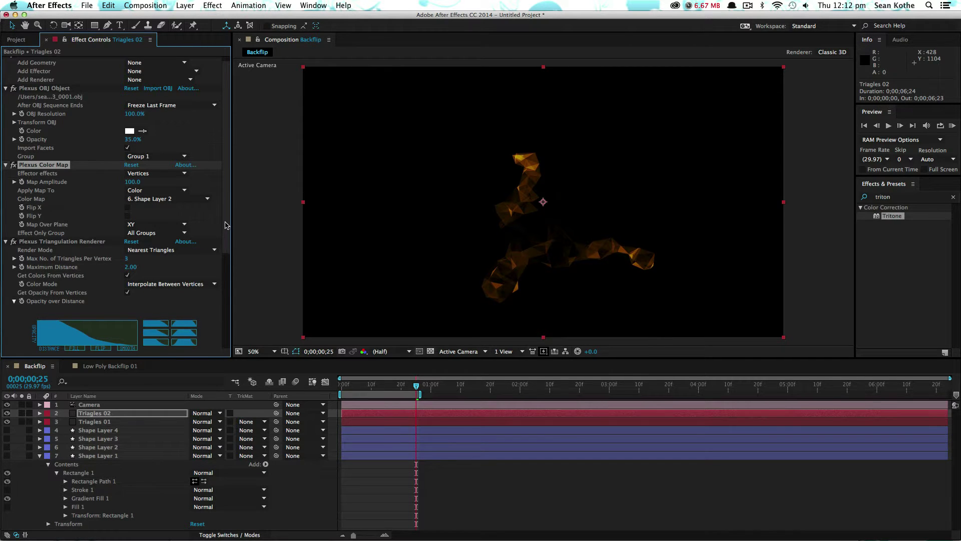
Step: Set 2 max triangles per vertex, maximum distance 5, and a bell-shaped opacity-over-distance curve
left_click_drag(227, 226, 222, 356)
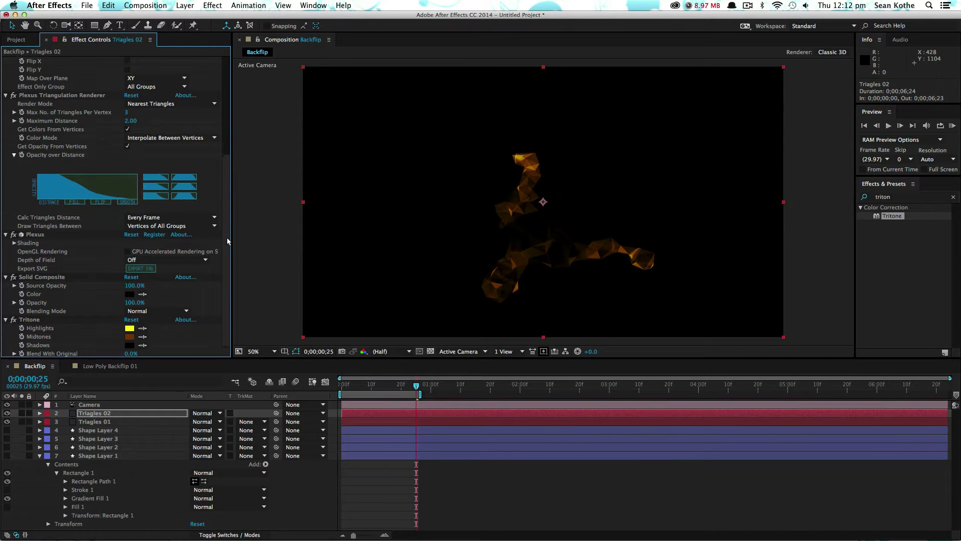
left_click(128, 110)
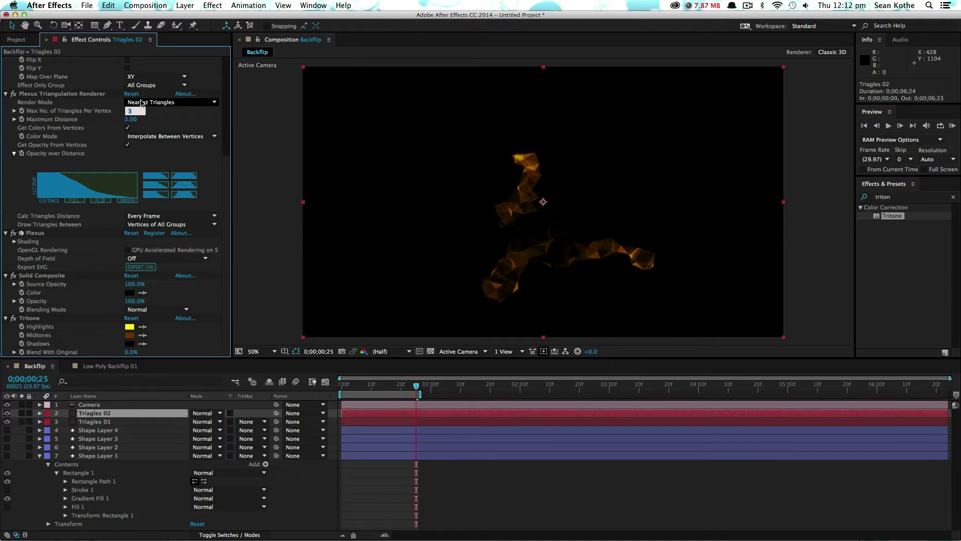
type("2")
key("Tab")
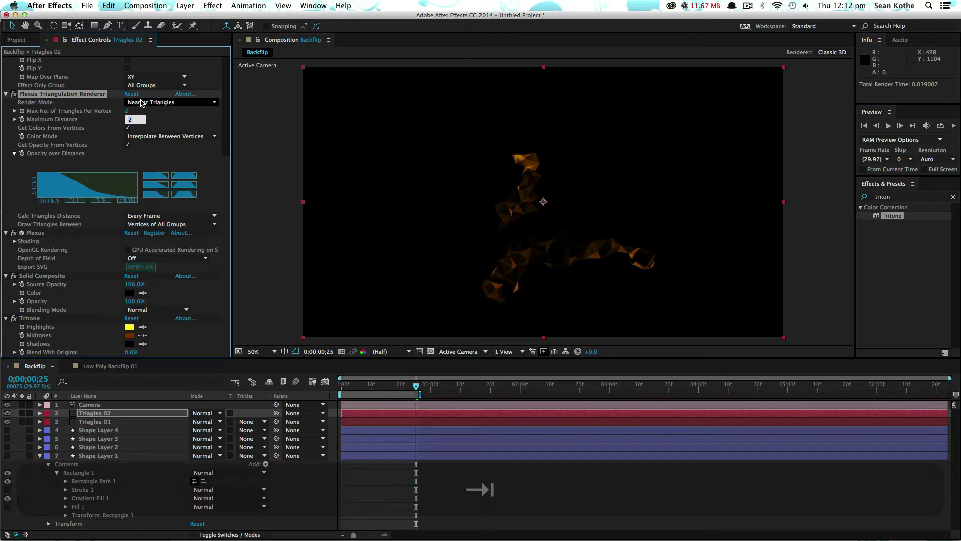
type("5")
key("Return")
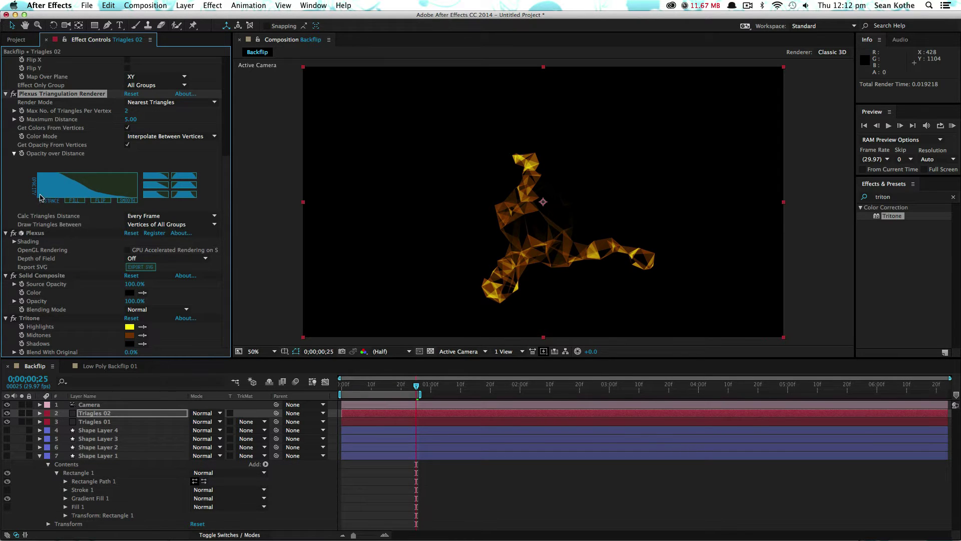
mouse_move(38, 199)
left_mouse_down()
mouse_move(71, 171)
mouse_move(98, 195)
mouse_move(140, 199)
left_mouse_up()
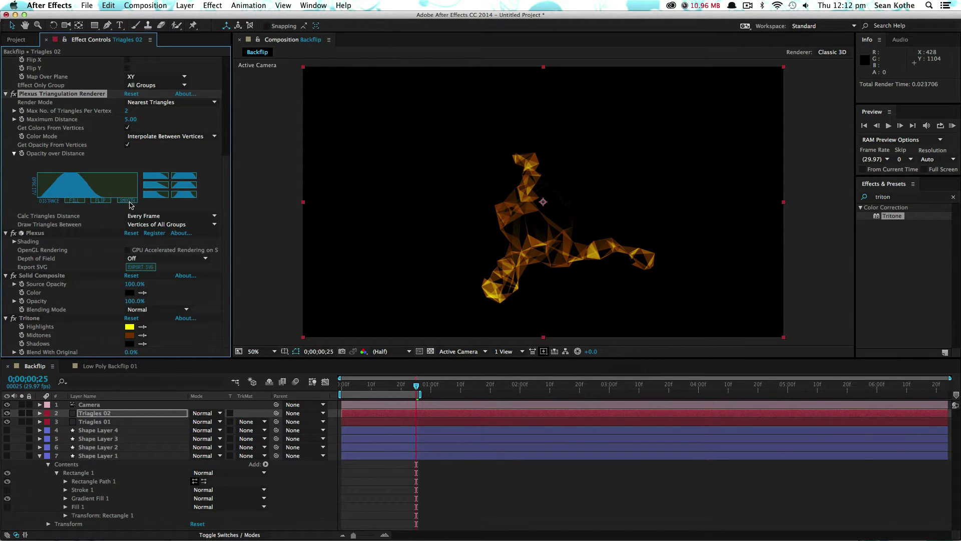
Step: Set Tritone Highlights to magenta and Midtones to purple
left_click(129, 326)
left_click(501, 263)
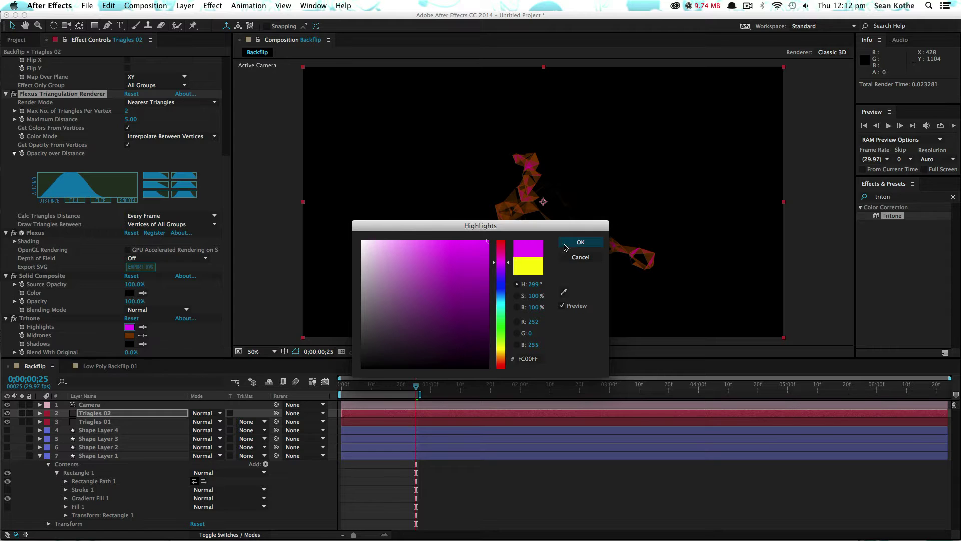
left_click(580, 242)
left_click(130, 335)
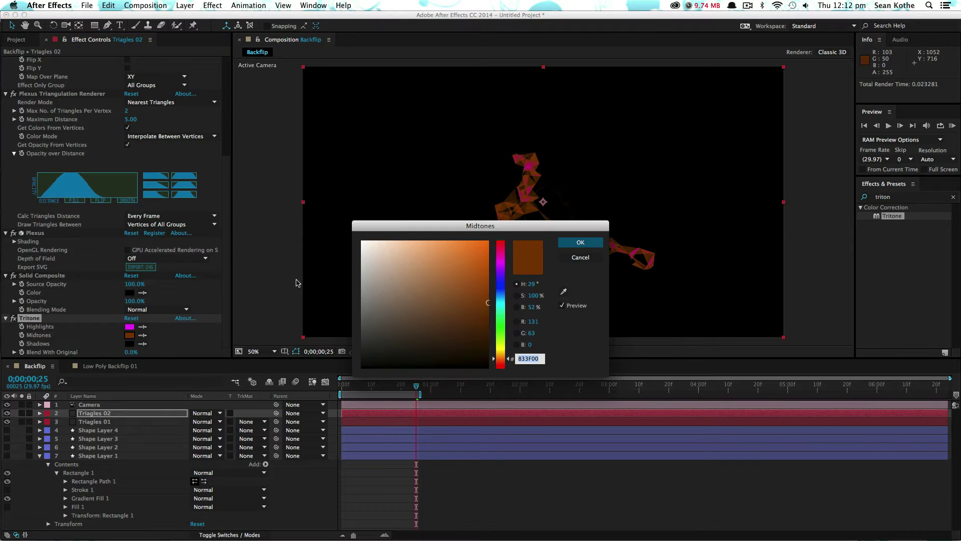
left_click(500, 275)
left_click(588, 242)
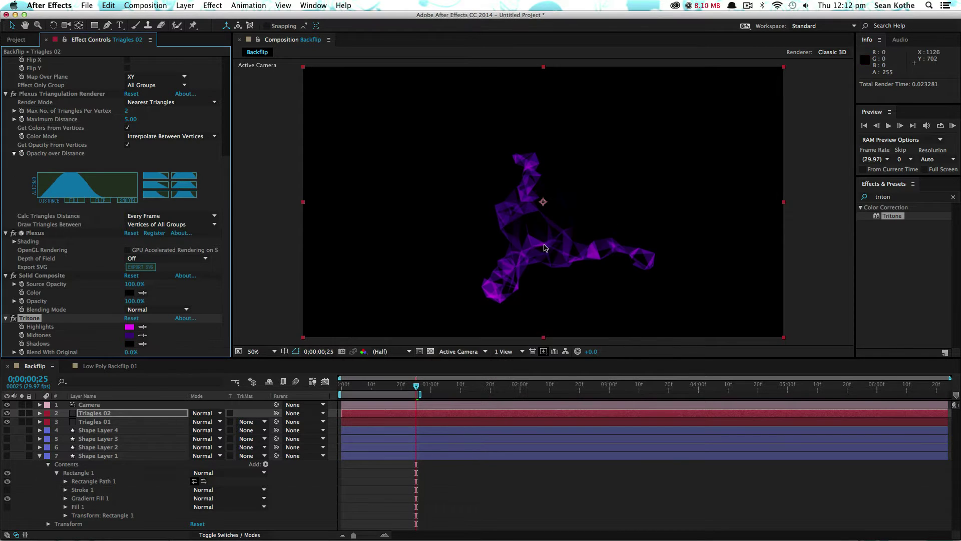
Step: Solo Shape Layer 2 and drag its Gradient Fill 1 handles further down the frame
left_click(7, 438)
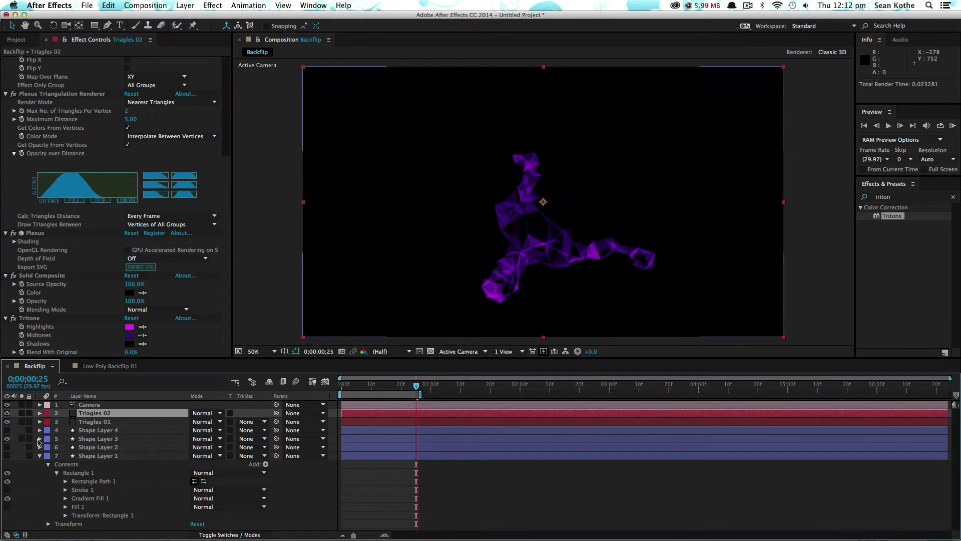
left_click(93, 438)
key("ctrl+Down")
key("u")
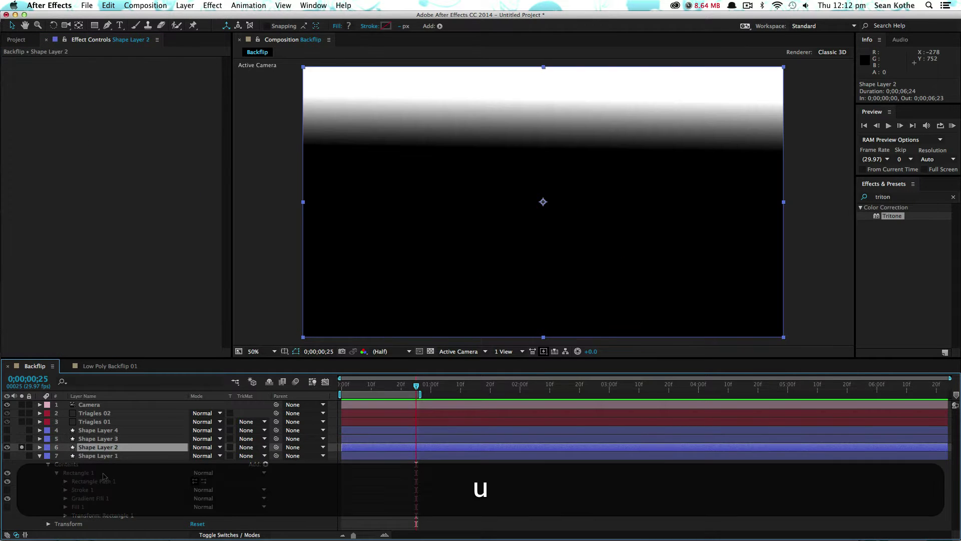
left_click(99, 489)
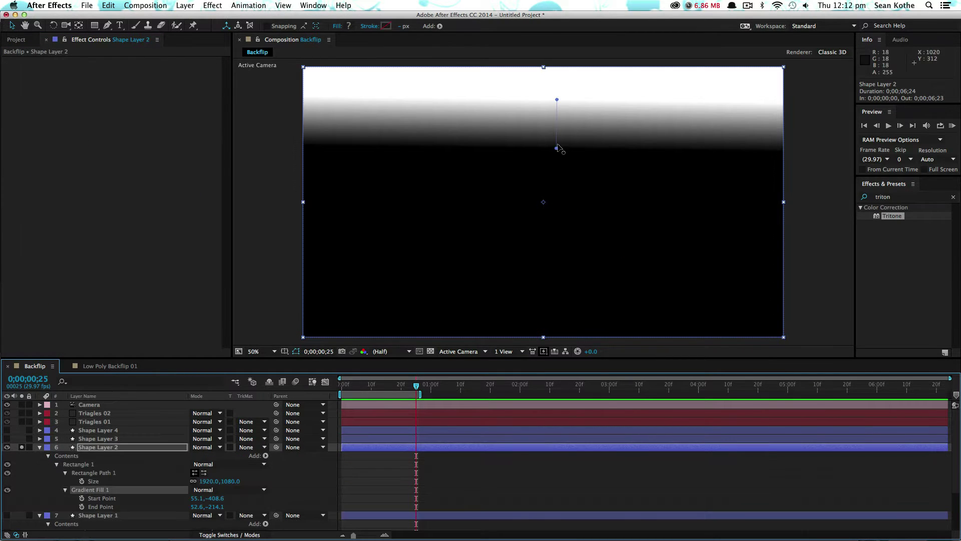
left_click_drag(557, 147, 559, 210)
left_click_drag(559, 100, 558, 141)
left_click_drag(558, 209, 558, 218)
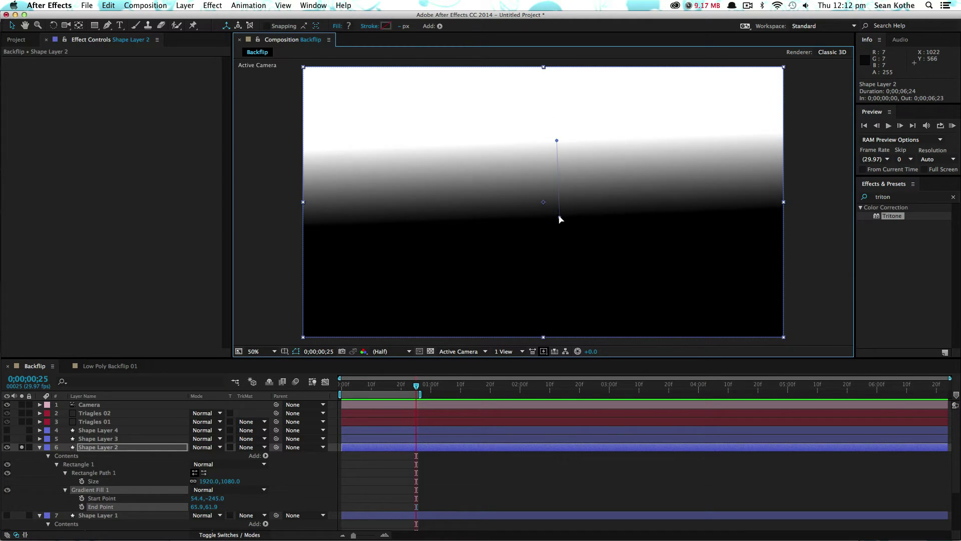
Step: Unsolo the gradient and set Triagles 01 and Triagles 02 to Add blending mode
left_click(21, 447)
left_click(100, 413)
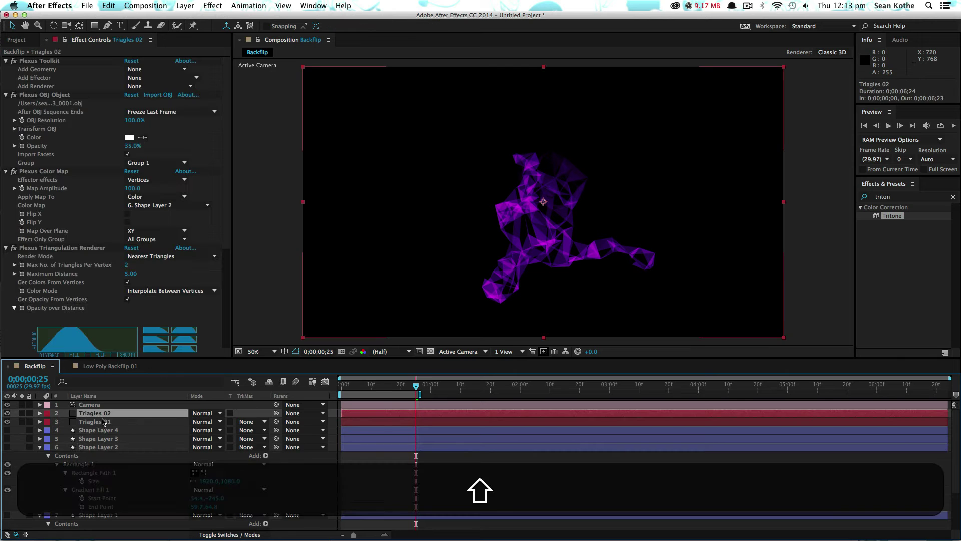
left_click(102, 421, "shift")
left_click(205, 413)
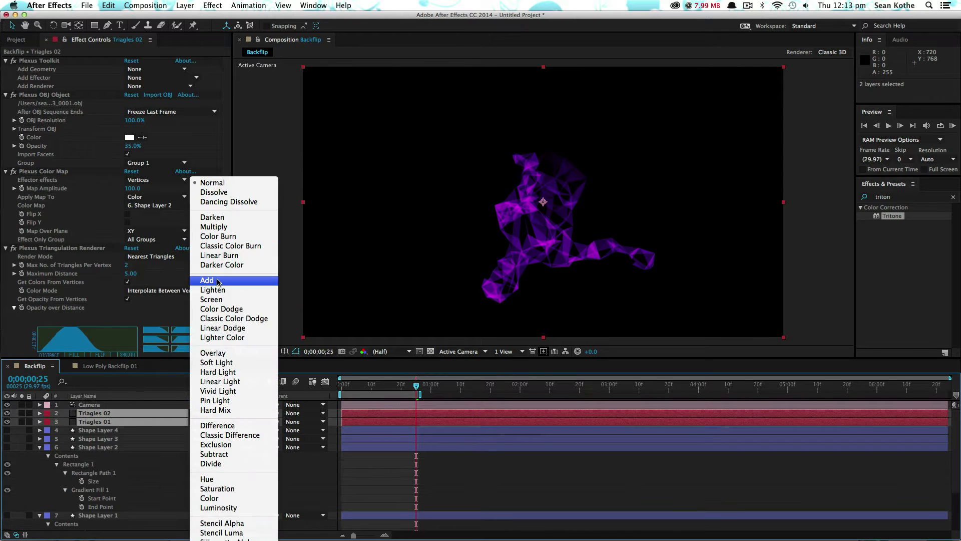
left_click(219, 281)
left_click(135, 413)
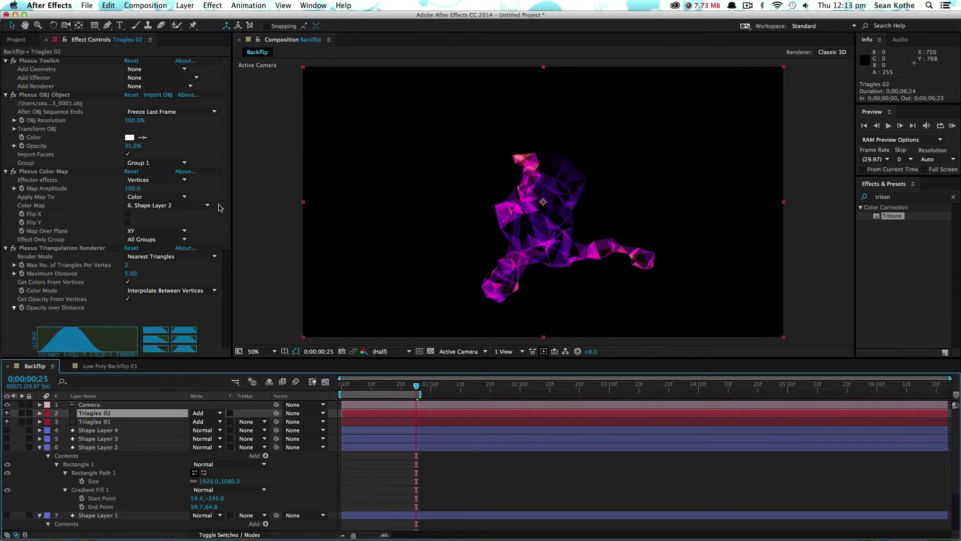
Step: Set Triagles 01's OBJ Resolution to 90%
left_click(102, 423)
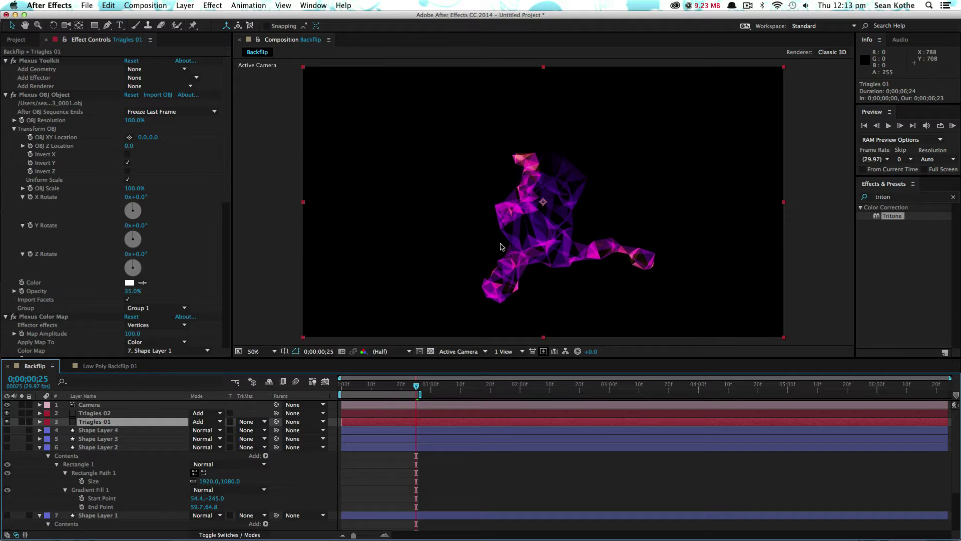
left_click(98, 413)
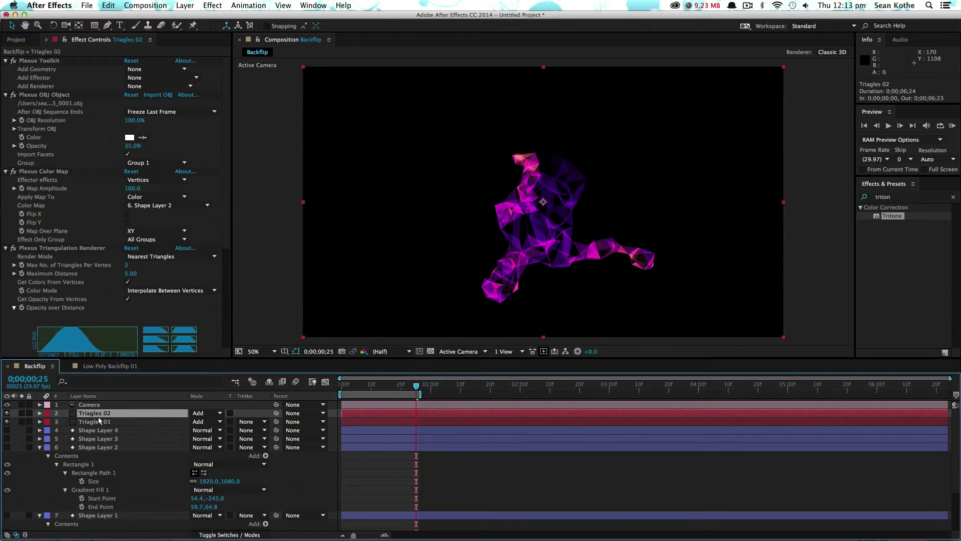
left_click(99, 421)
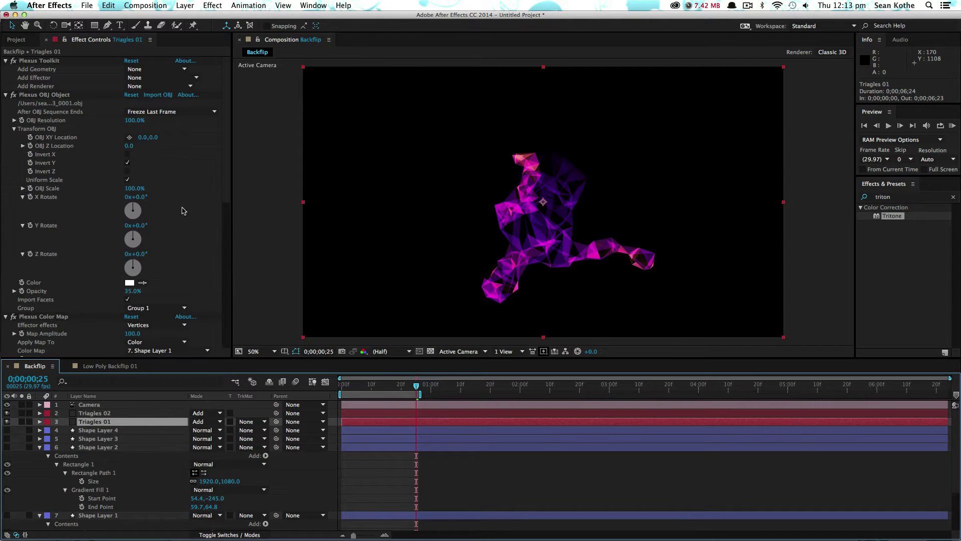
left_click(132, 120)
type("90")
key("Return")
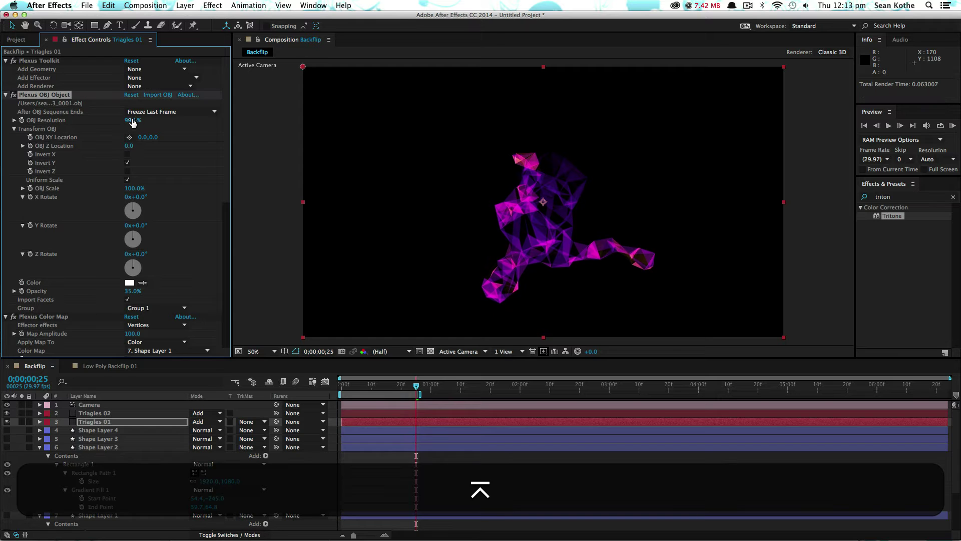
Step: Set Triagles 02's OBJ Resolution to 80%
left_click(97, 413)
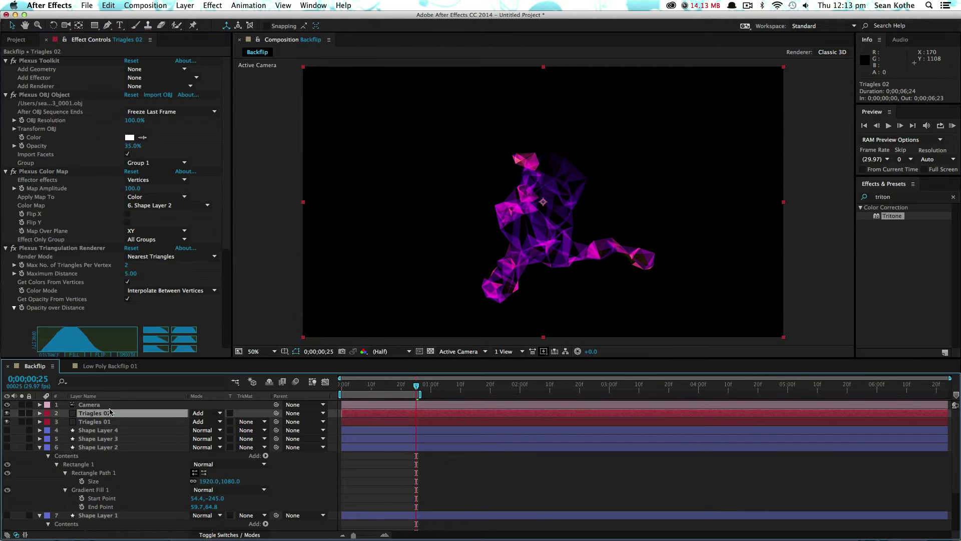
left_click(134, 120)
type("80")
key("Return")
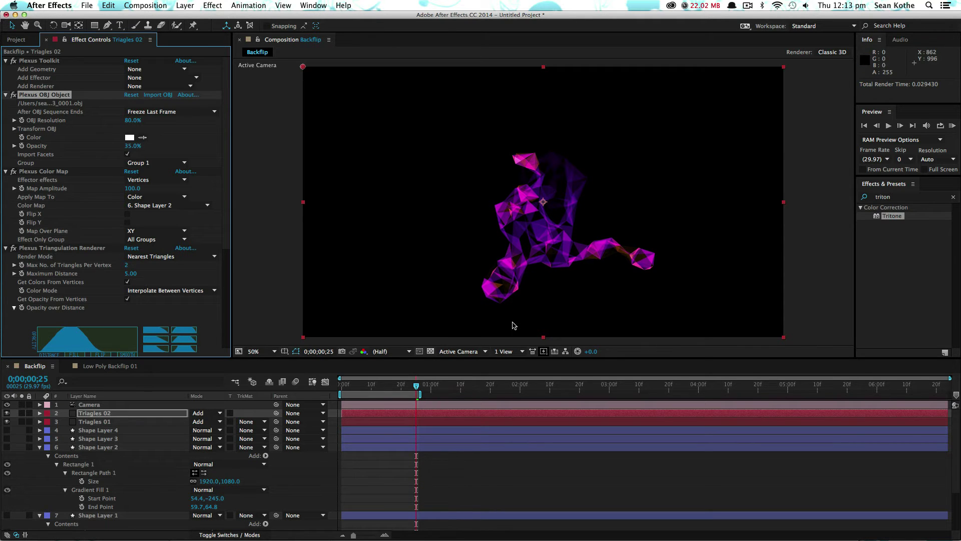
Step: Duplicate Triagles 02 into Triagles 03 and colour-map it from Shape Layer 3
left_click(106, 414)
key("ctrl+d")
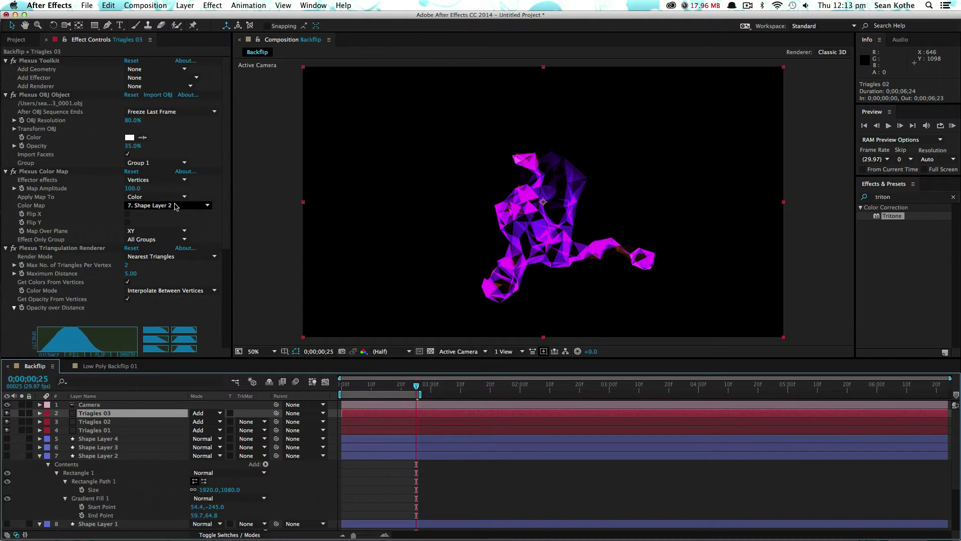
left_click(157, 207)
left_click(168, 273)
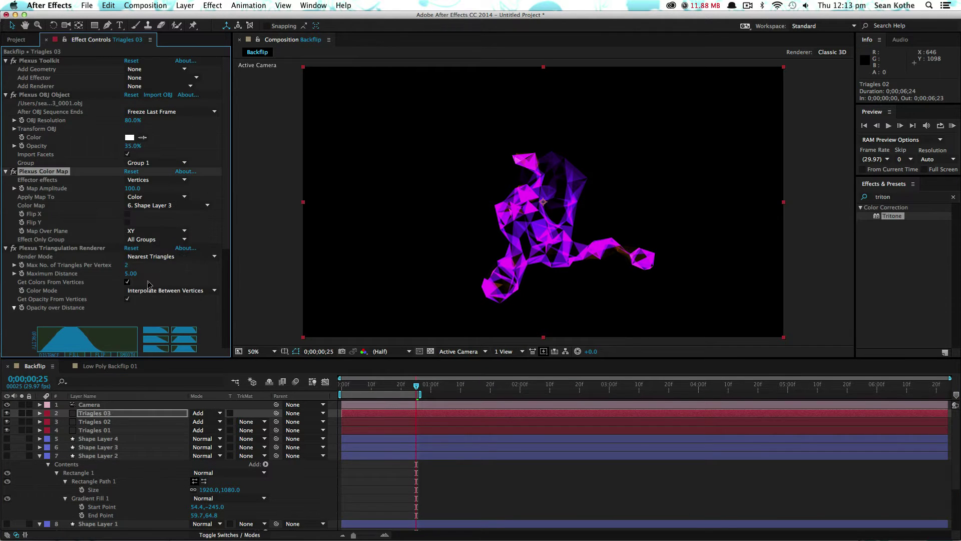
Step: Change Triagles 03's Tritone Highlights to cyan and Midtones to blue
scroll(151, 210, "down", 6)
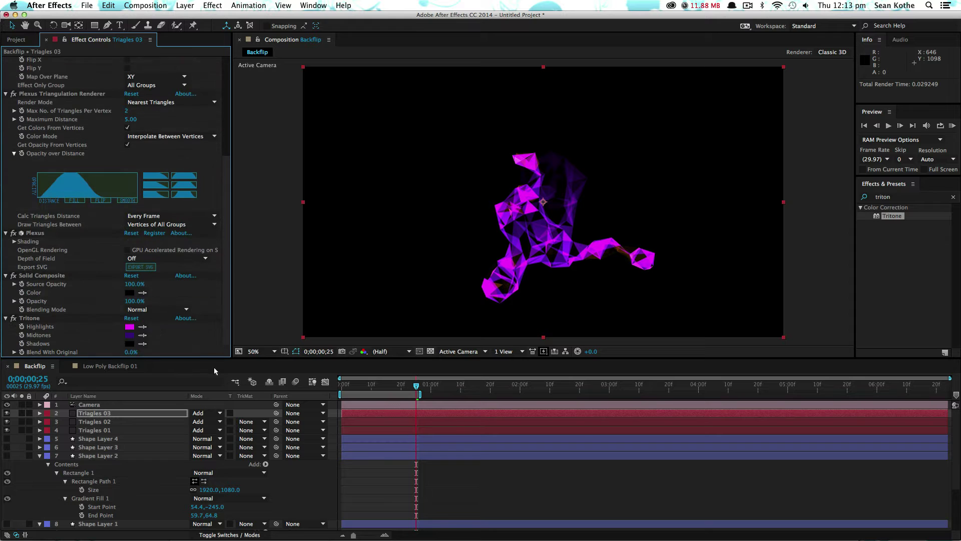
left_click(129, 326)
left_click_drag(502, 288, 502, 299)
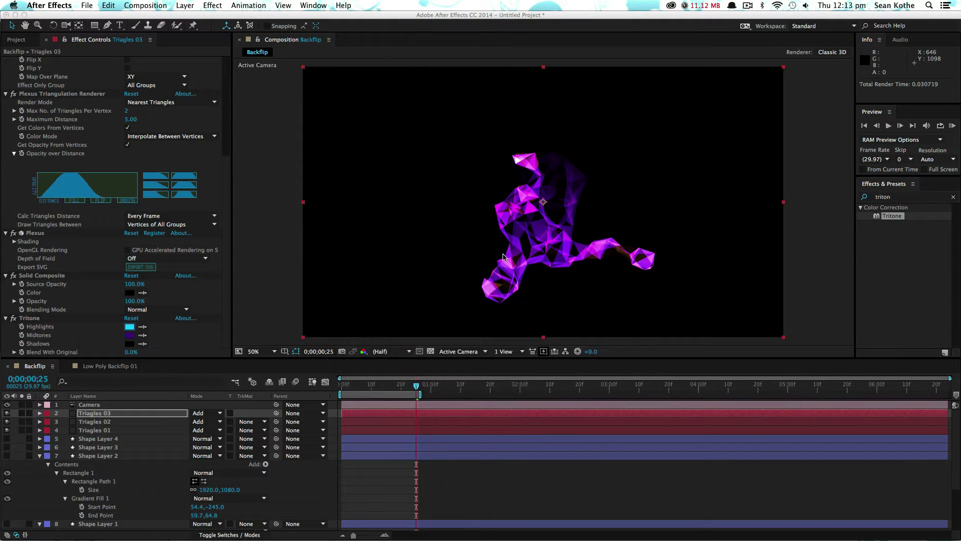
left_click(129, 335)
left_click(503, 292)
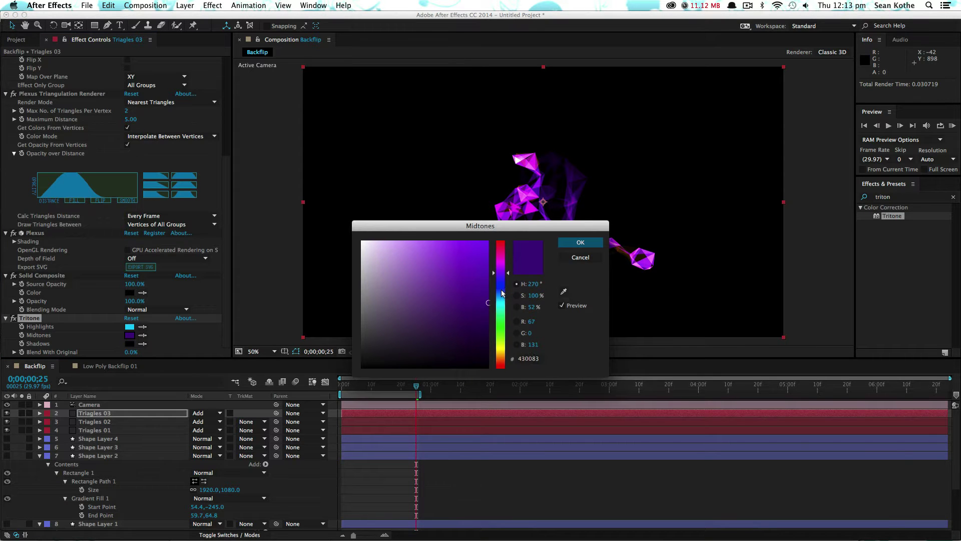
left_click(580, 243)
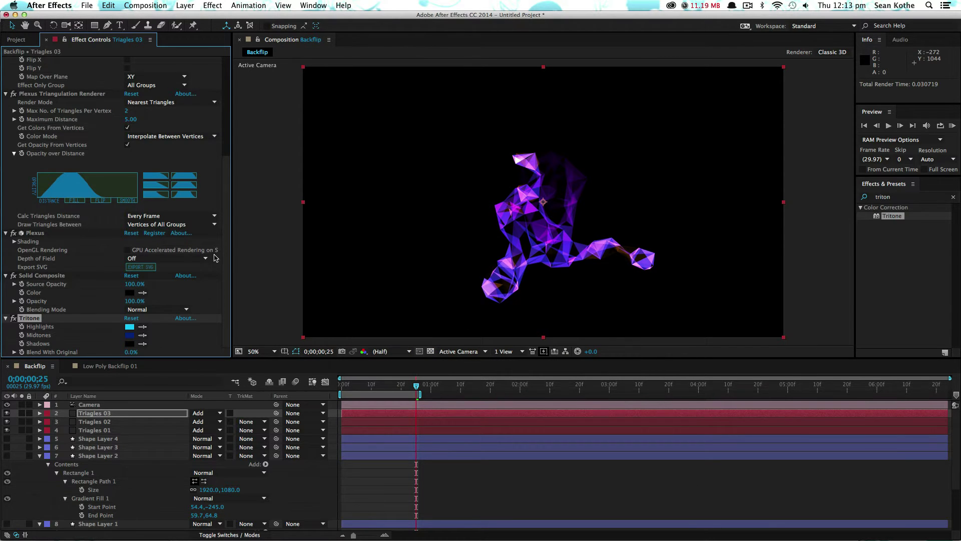
Step: Set Triagles 03's Maximum Distance to 6
scroll(224, 235, "up", 2)
left_click(131, 162)
type("6")
key("Return")
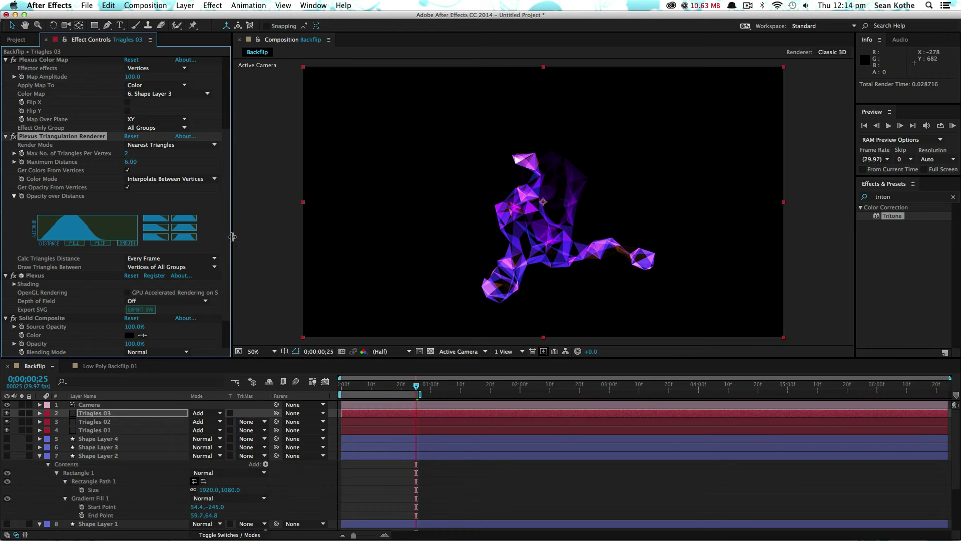
Step: Duplicate Triagles 03 into Triagles 04 and change its Tritone Highlights to green
key("super+d")
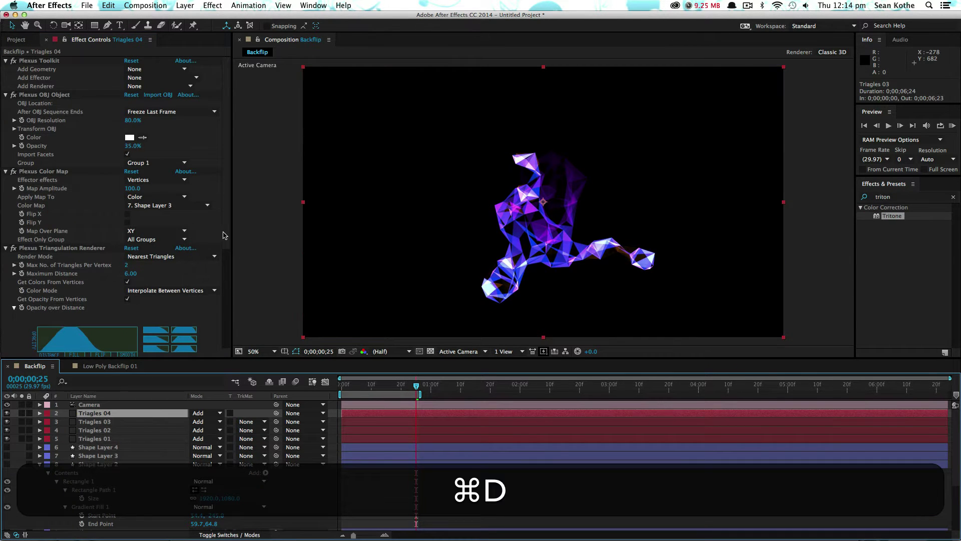
left_click_drag(223, 235, 220, 351)
left_click(129, 328)
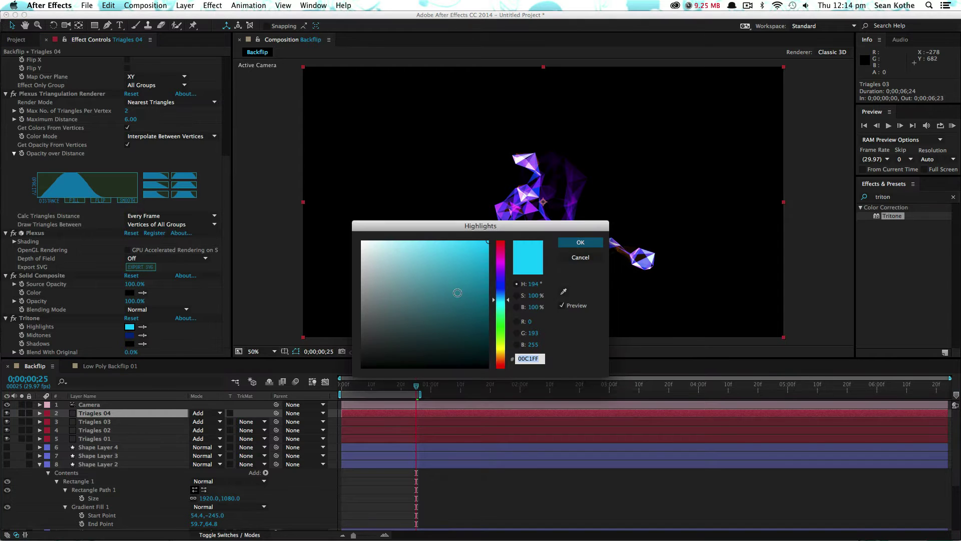
mouse_move(501, 316)
left_mouse_down()
mouse_move(505, 338)
mouse_move(494, 317)
mouse_move(497, 328)
left_mouse_up()
key("Return")
left_click(130, 335)
left_click(579, 243)
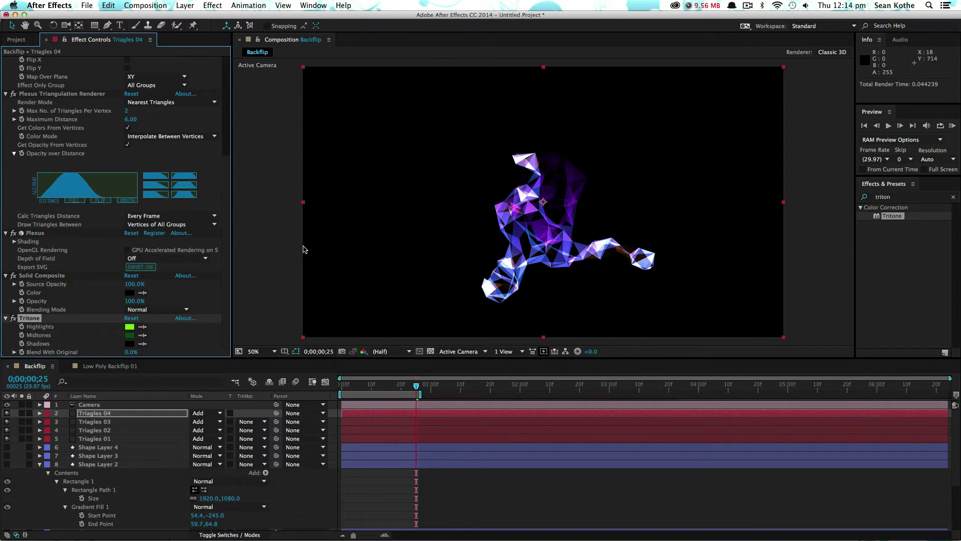
Step: Set Triagles 04's Maximum Distance to 8 and its Color Map to Shape Layer 4
scroll(222, 236, "up", 4)
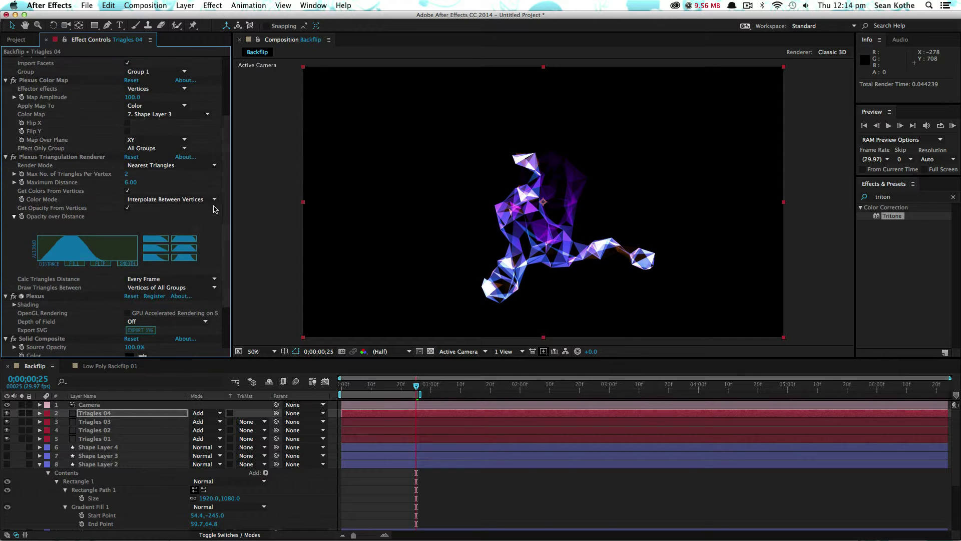
left_click(129, 183)
type("5")
type("8")
key("Return")
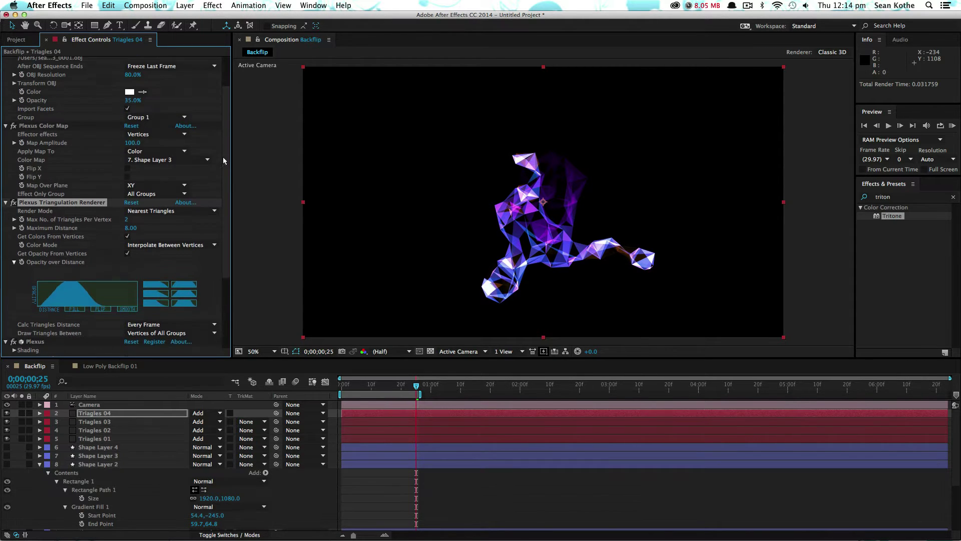
scroll(223, 154, "up", 4)
left_click(168, 175)
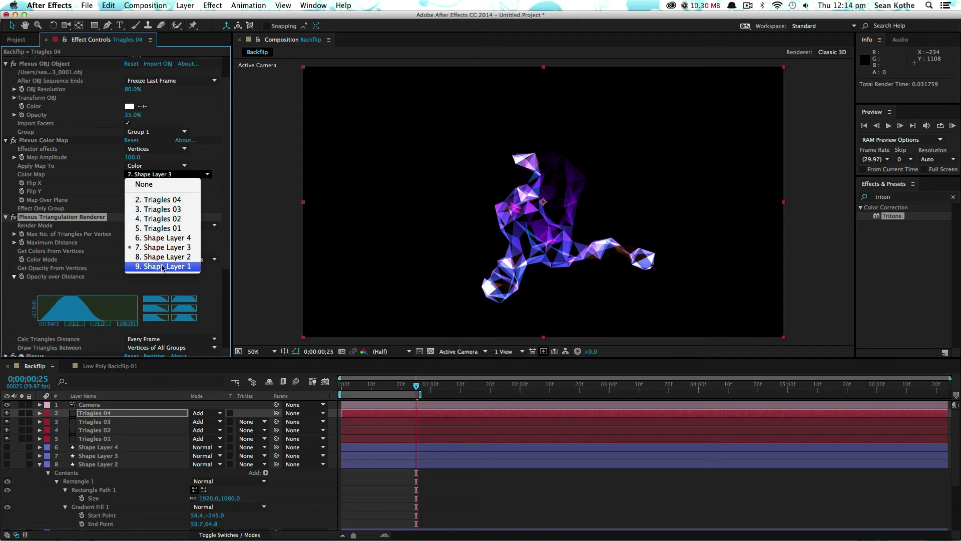
left_click(158, 238)
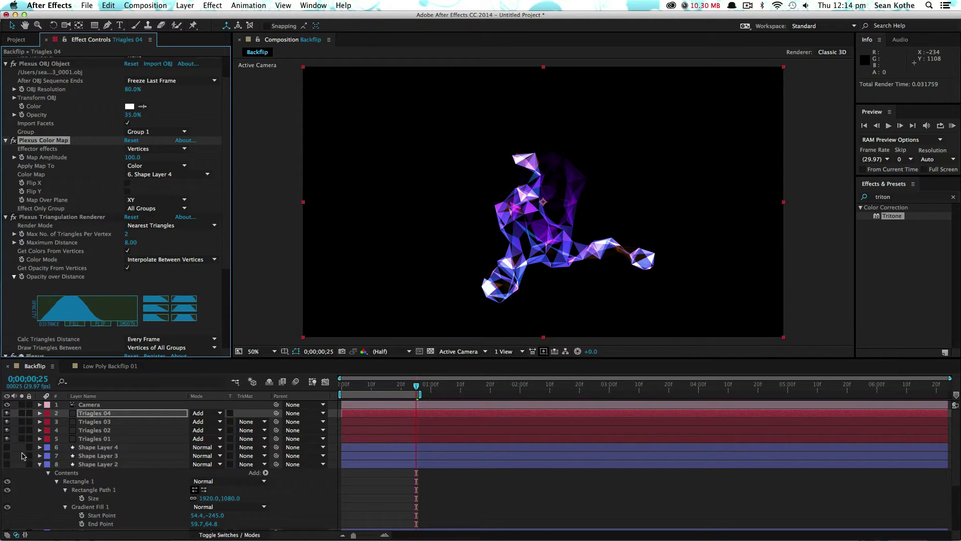
Step: Make Shape Layers 3 and 4 visible and reveal their modified properties
left_click(6, 456)
left_click(6, 447)
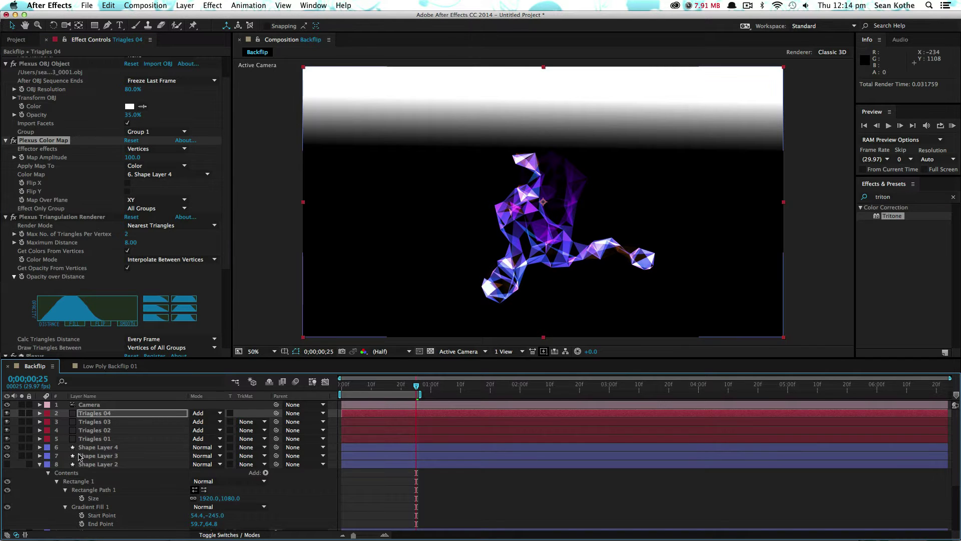
left_click(93, 447)
left_click(87, 456, "shift")
key("shift+u")
key("u")
left_click(180, 464)
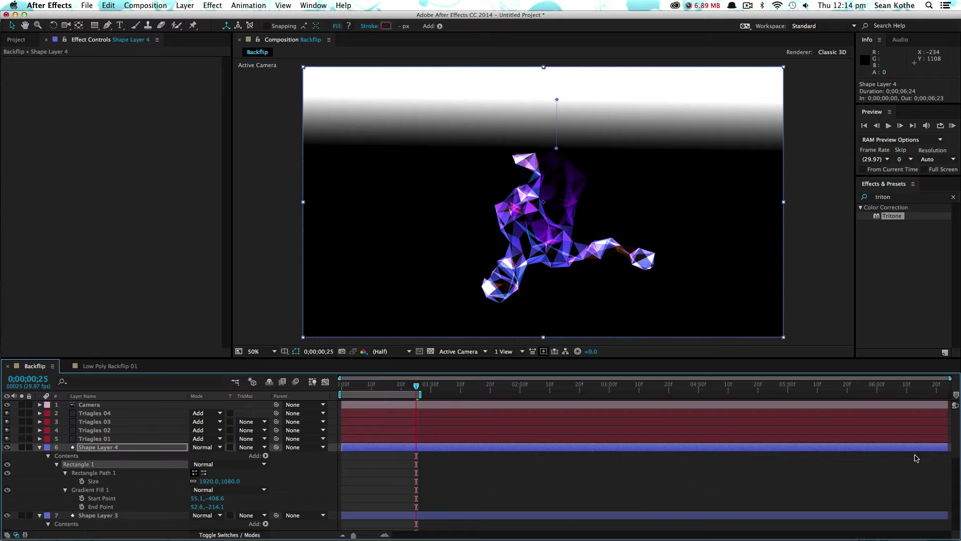
scroll(957, 446, "down", 5)
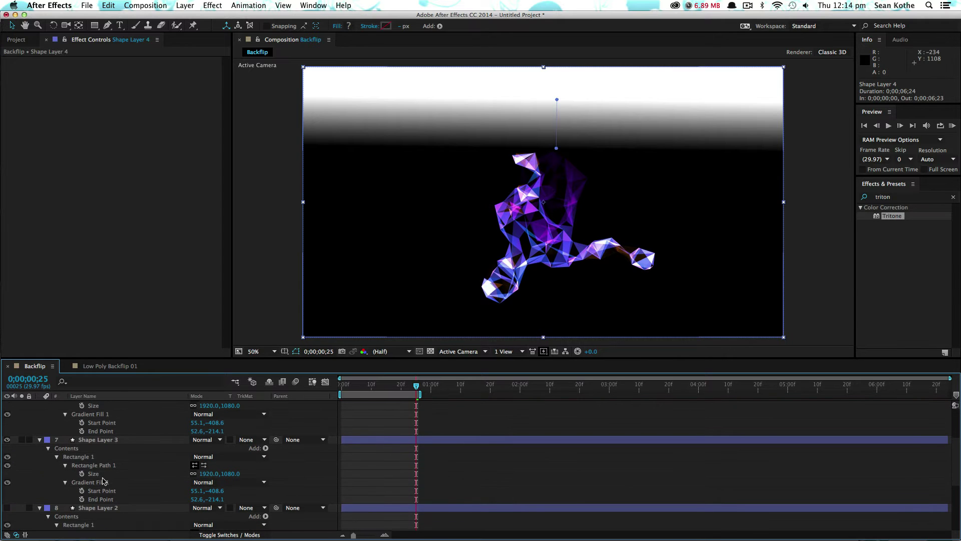
Step: Drag Shape Layer 3's Gradient Fill handles lower in the frame
left_click(103, 481)
left_click_drag(557, 211, 558, 228)
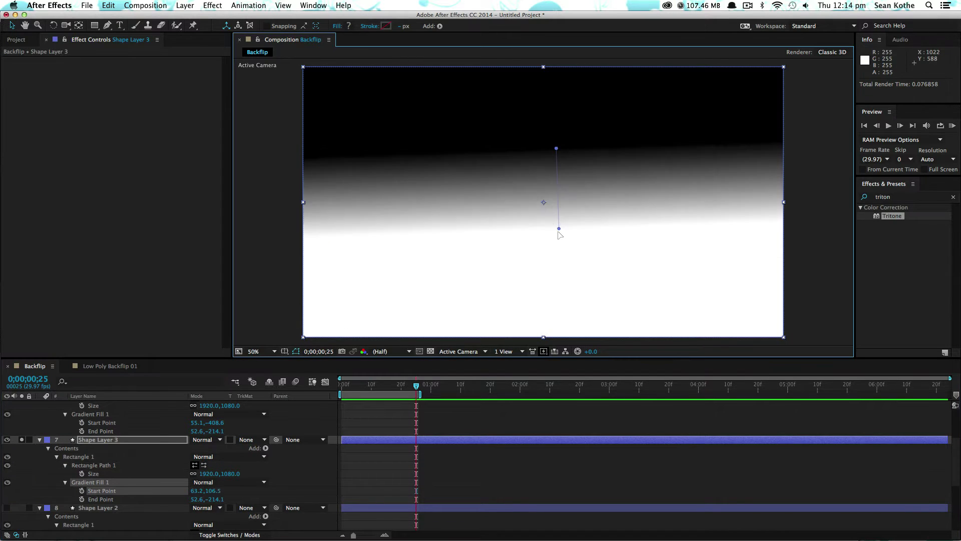
left_click_drag(556, 146, 559, 179)
left_click_drag(564, 230, 563, 259)
left_click_drag(558, 178, 556, 173)
left_click_drag(559, 259, 559, 254)
left_click(21, 439)
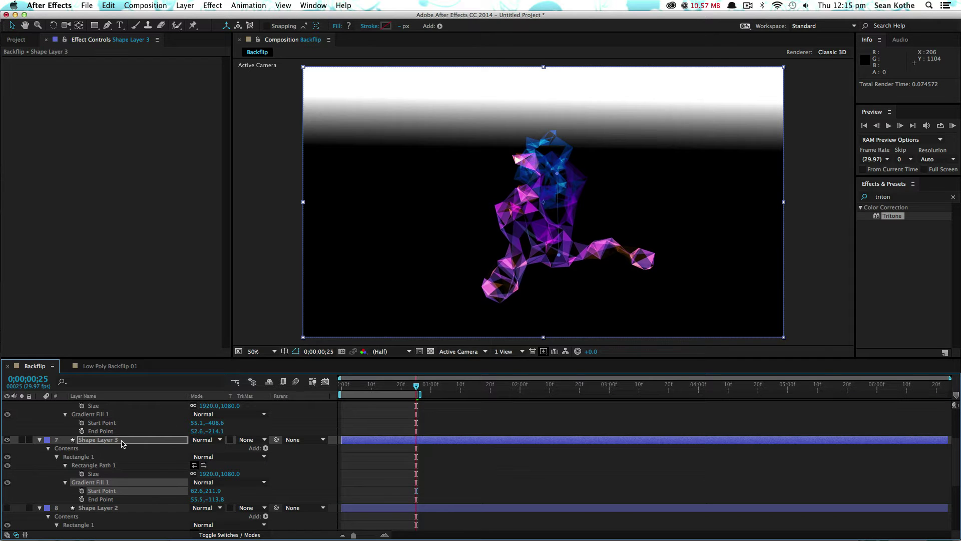
Step: Solo Shape Layer 4 and pull its gradient handles down toward the frame bottom
key("super+Up")
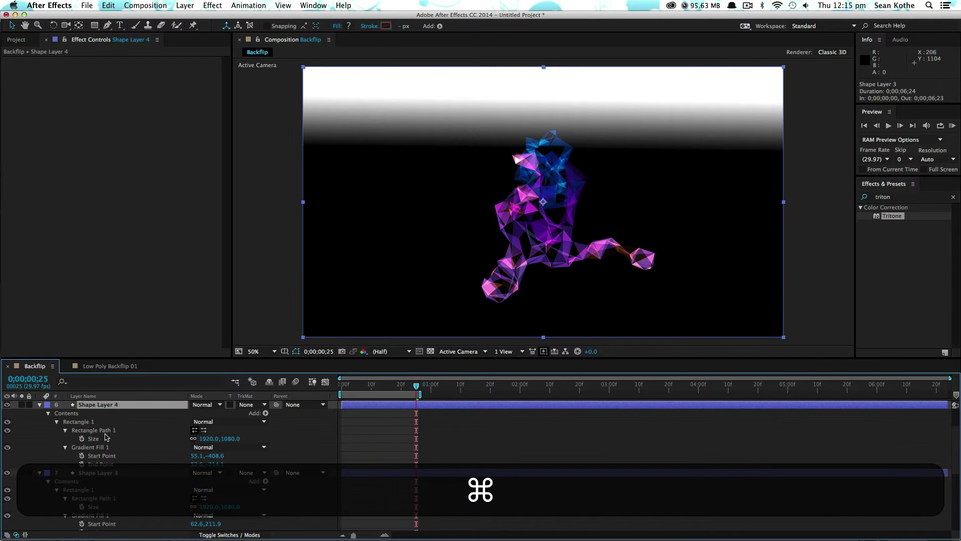
left_click(96, 448)
left_click(21, 404)
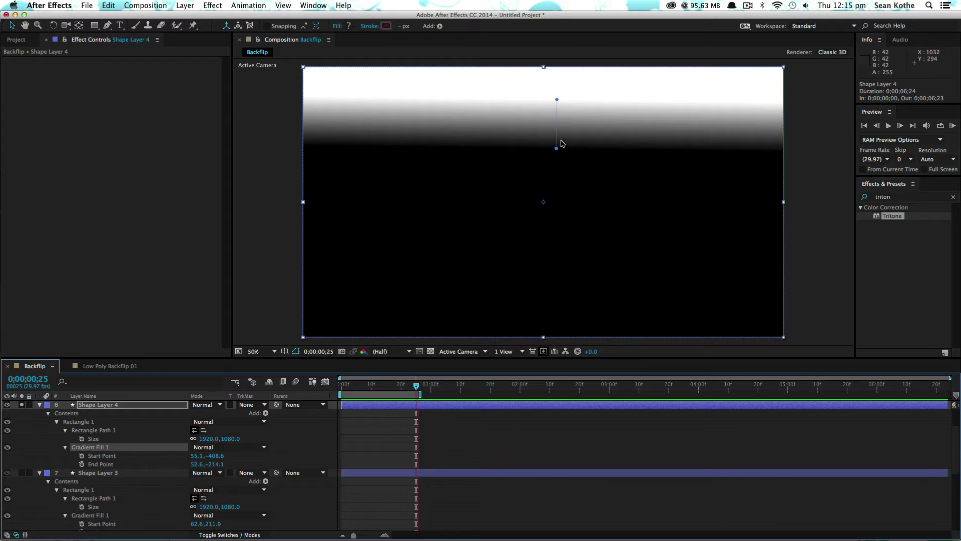
left_click_drag(556, 99, 558, 278)
left_click_drag(556, 149, 559, 238)
left_click_drag(558, 277, 559, 300)
left_click_drag(562, 240, 560, 251)
left_click(21, 404)
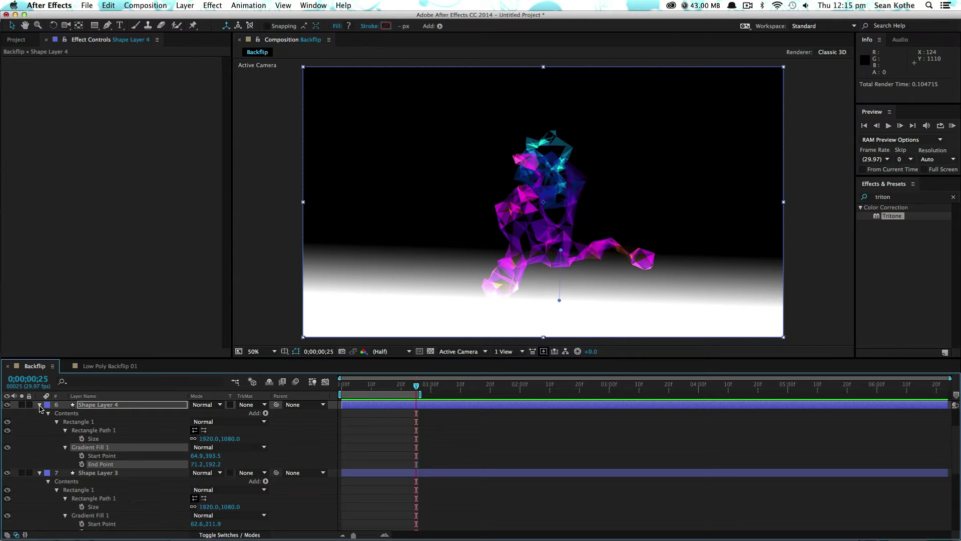
left_click(39, 404)
left_click(43, 481)
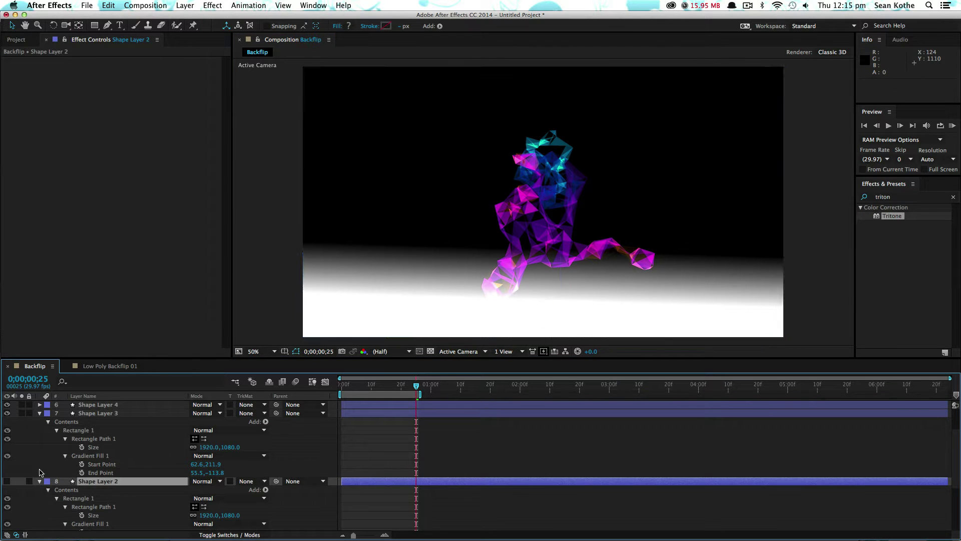
Step: Collapse the shape layers' properties and hide the gradient floor layers
left_click(39, 413)
left_click(39, 422)
scroll(40, 431, "up", 2)
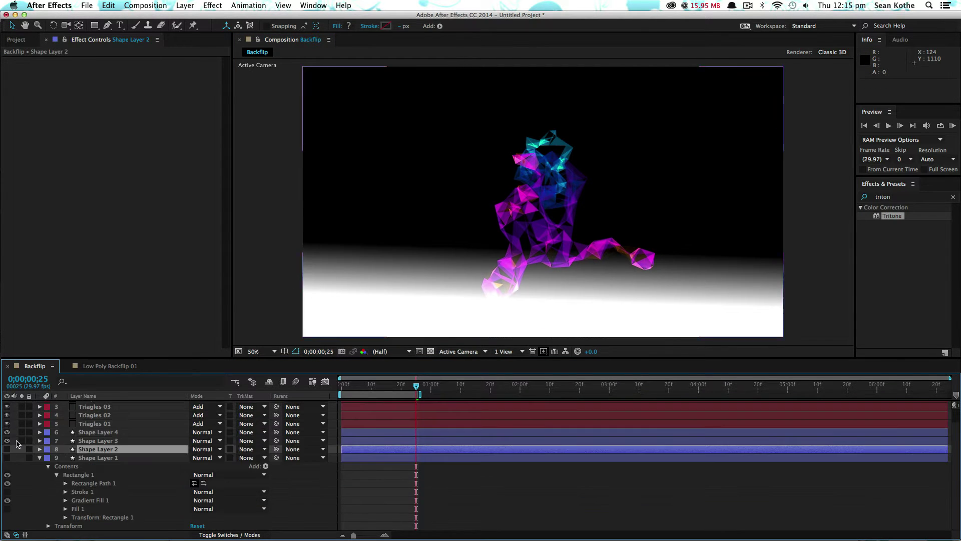
left_click(7, 432)
left_click(7, 433)
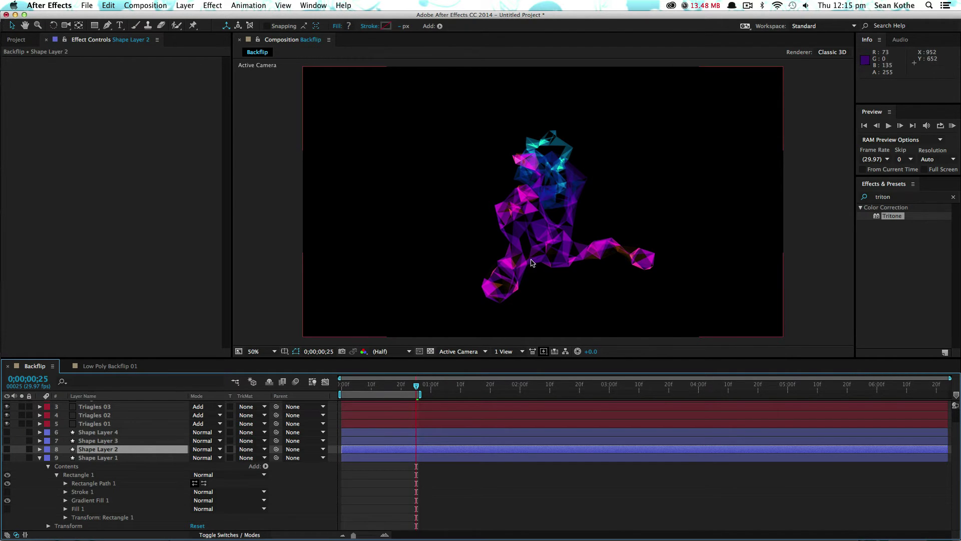
left_click(40, 458)
Step: RAM preview the Backflip comp from frame 0 and show the Project panel
key("KP_0")
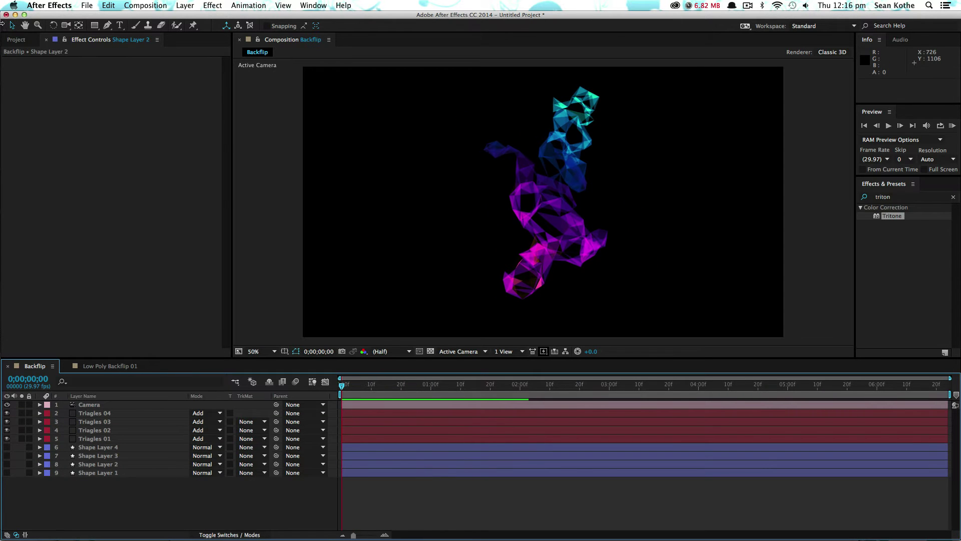
left_click(17, 40)
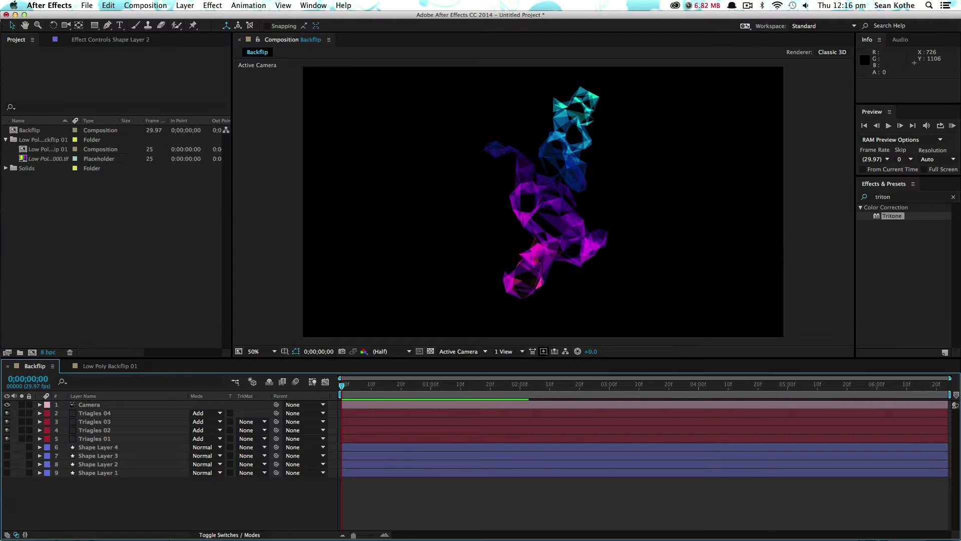
key("super+Tab")
Step: Duplicate the Backflip composition and rename the copy FLOOR
left_click(35, 196)
left_click(29, 131)
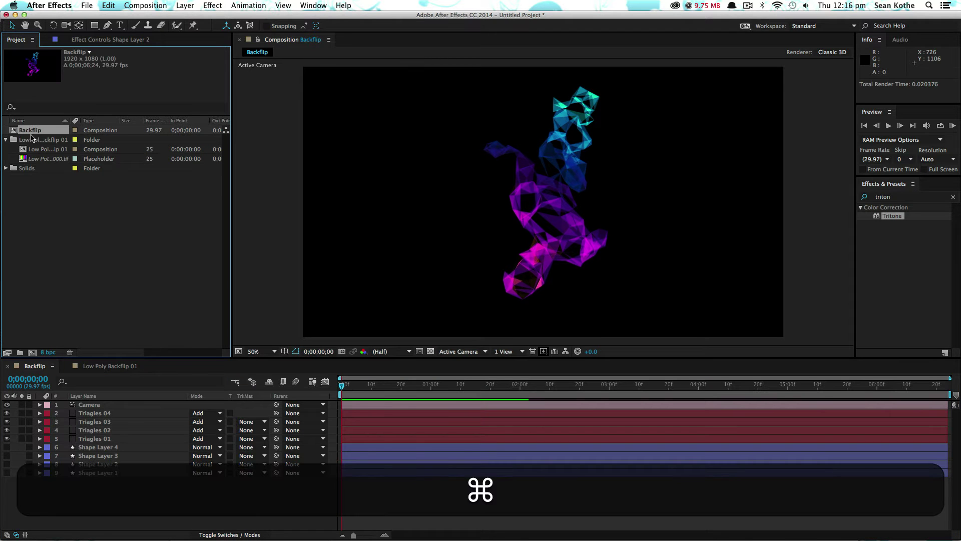
key("super+d")
double_click(29, 142)
key("super+k")
type("FLOOR")
key("Return")
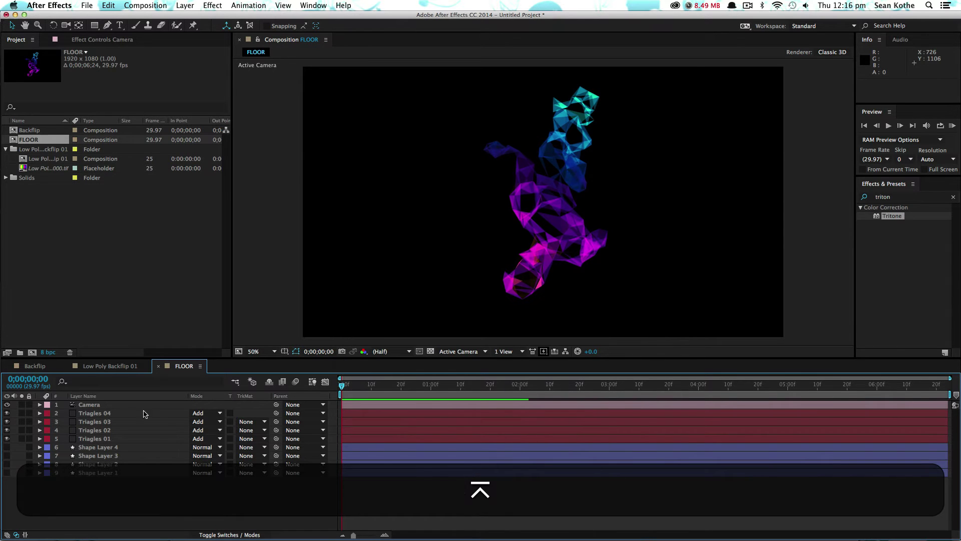
Step: Inspect the Plexus settings on Triagles 01 through 04 in FLOOR
left_click(99, 415)
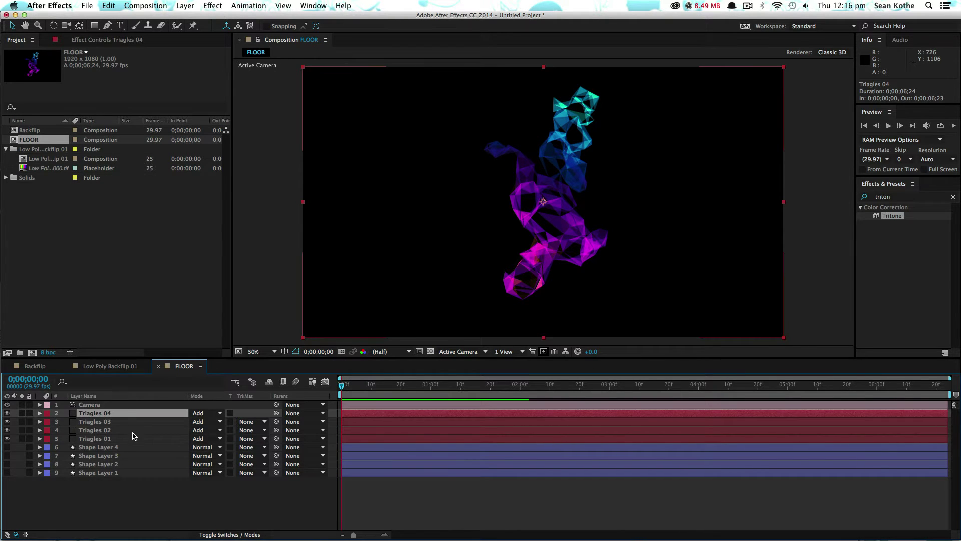
left_click(88, 40)
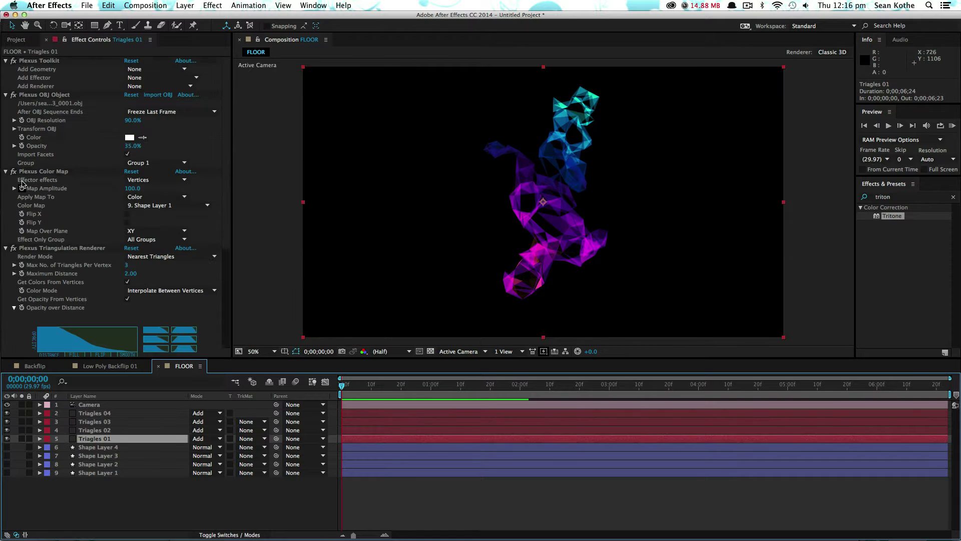
left_click(101, 431)
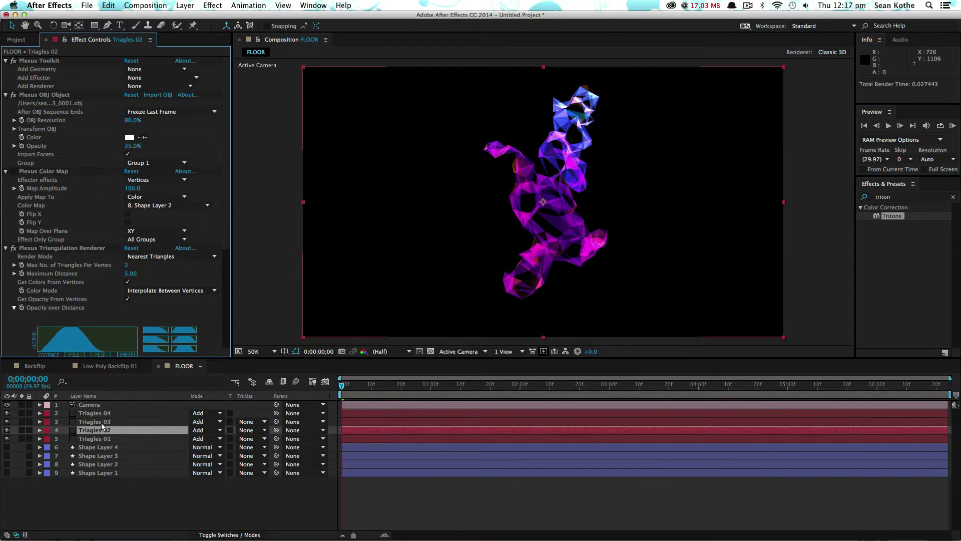
left_click(96, 422)
key("super+Up")
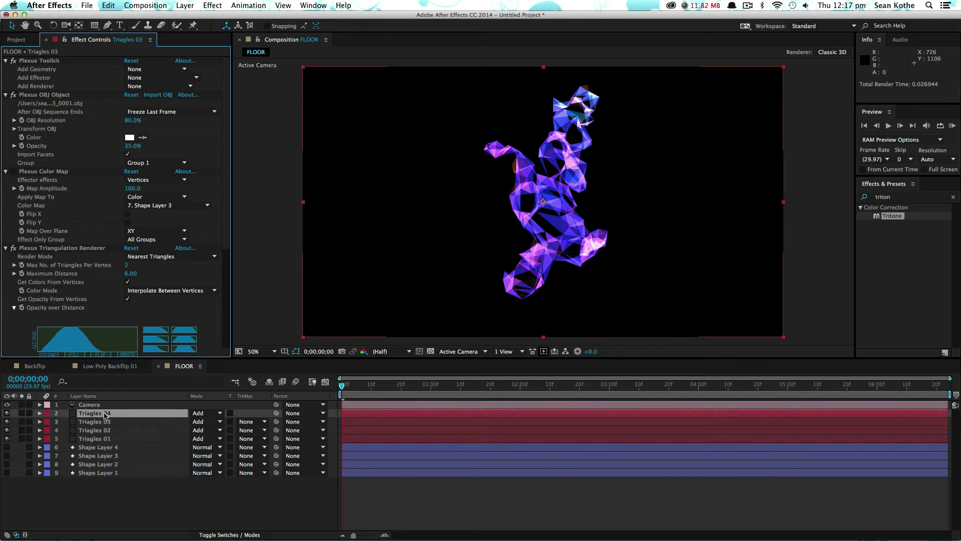
Step: Disable Triagles 04's Color Map and load Floor Geometry 01_0.obj as a single OBJ on Triagles 01
left_click(13, 172)
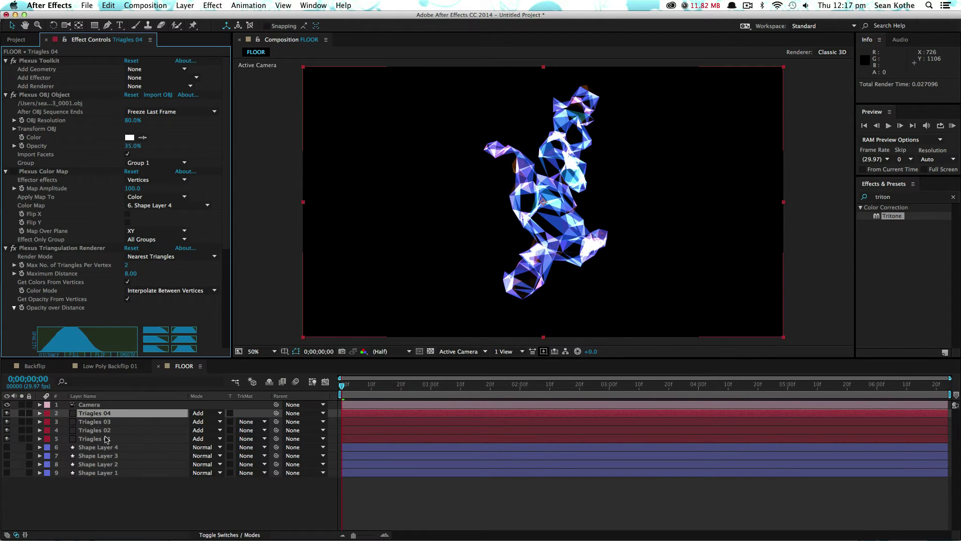
left_click(106, 439)
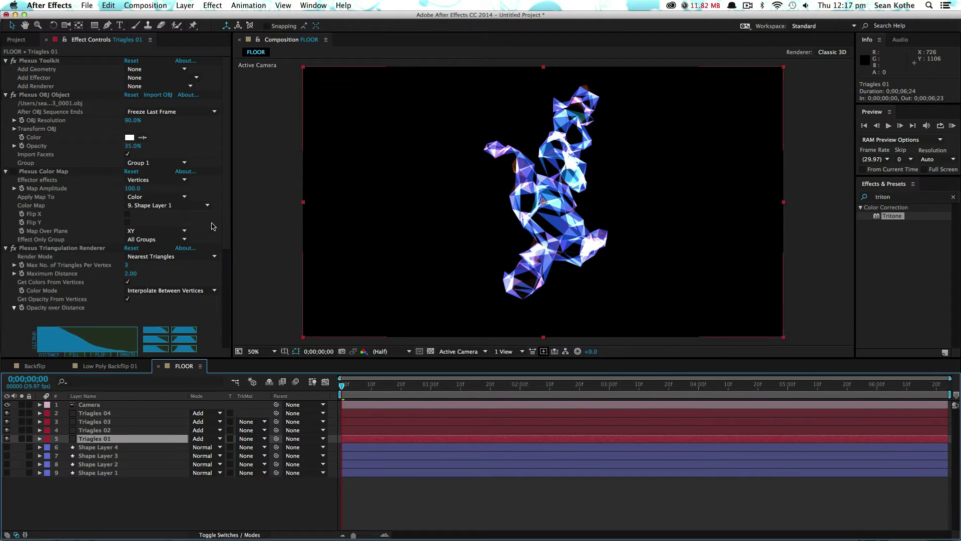
left_click(159, 95)
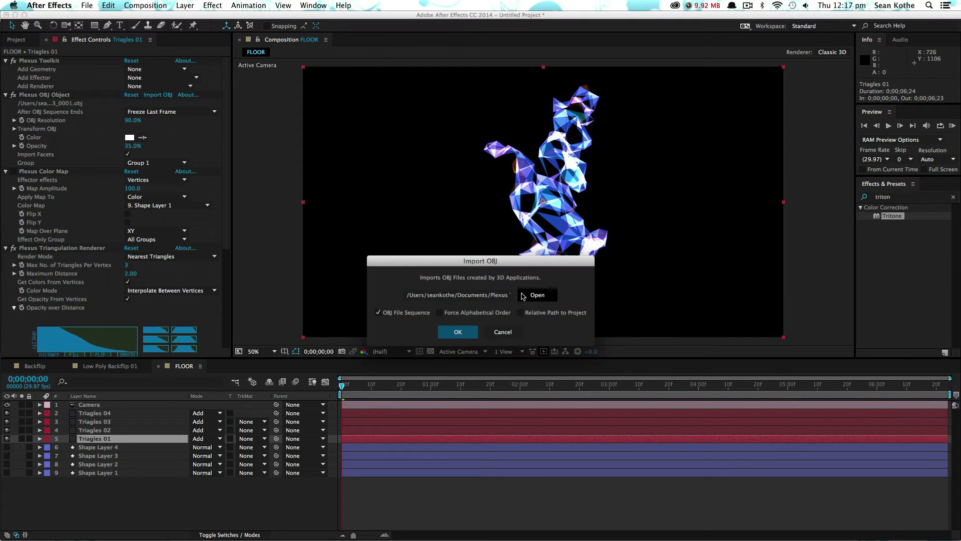
left_click(537, 295)
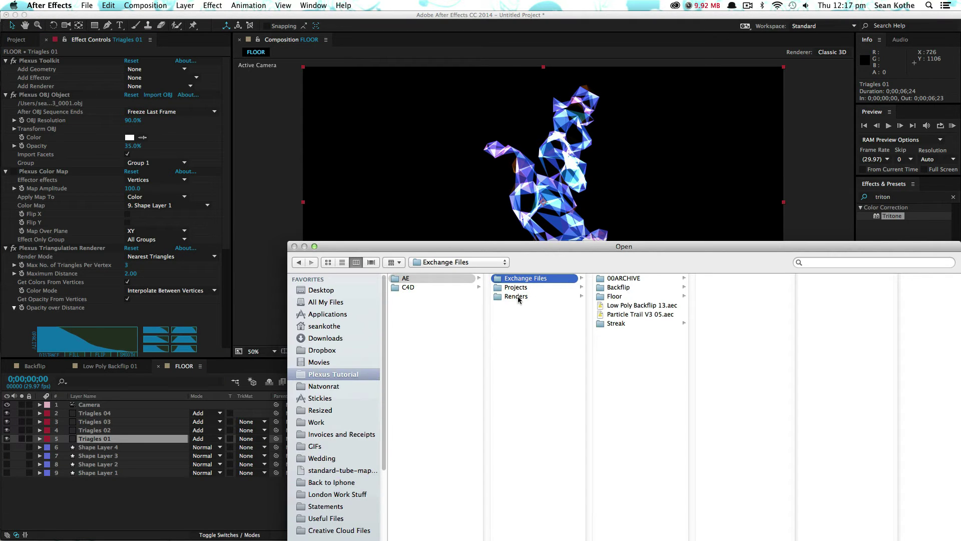
left_click(641, 296)
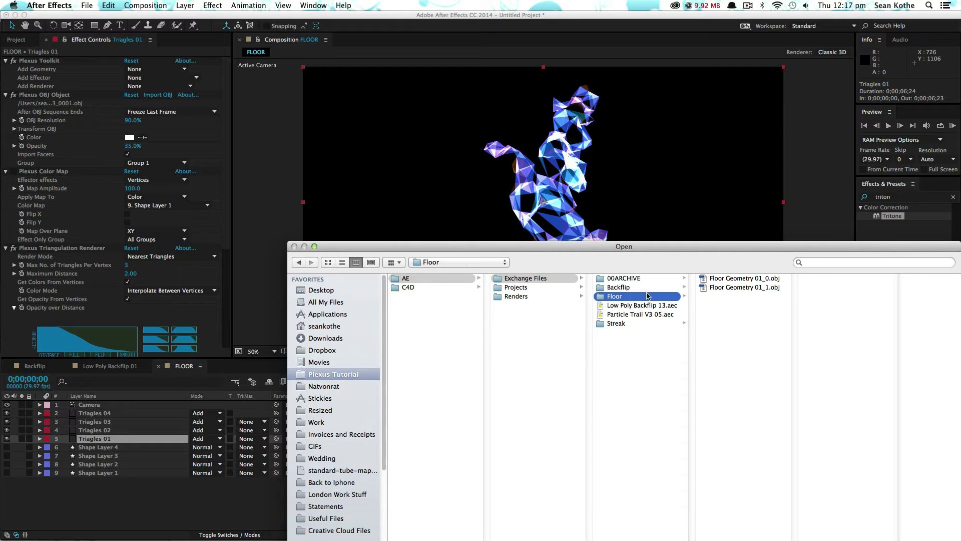
left_click(729, 281)
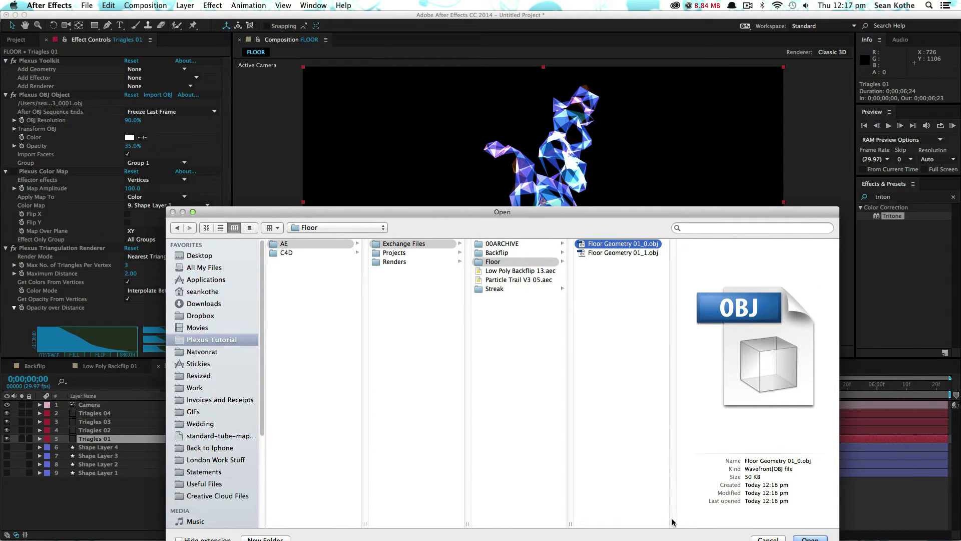
left_click(810, 538)
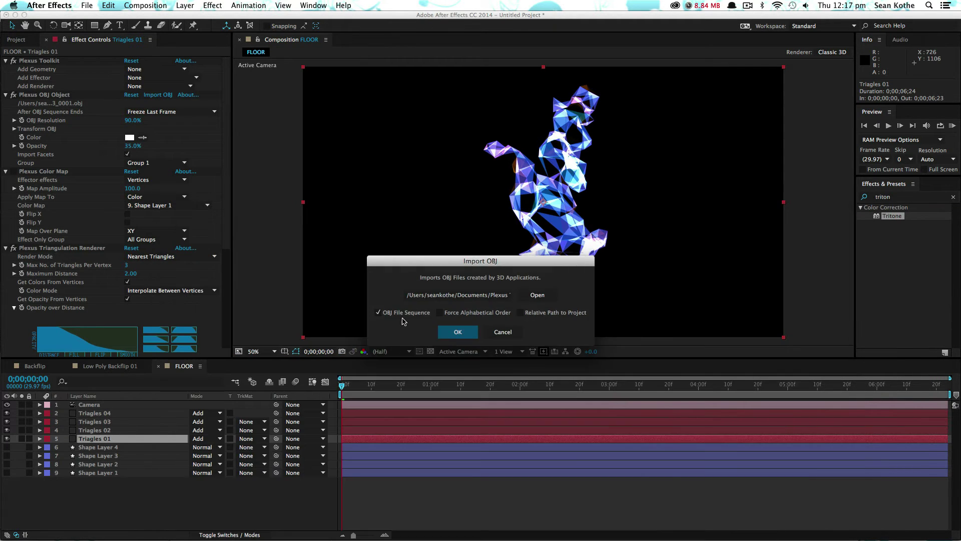
left_click(378, 312)
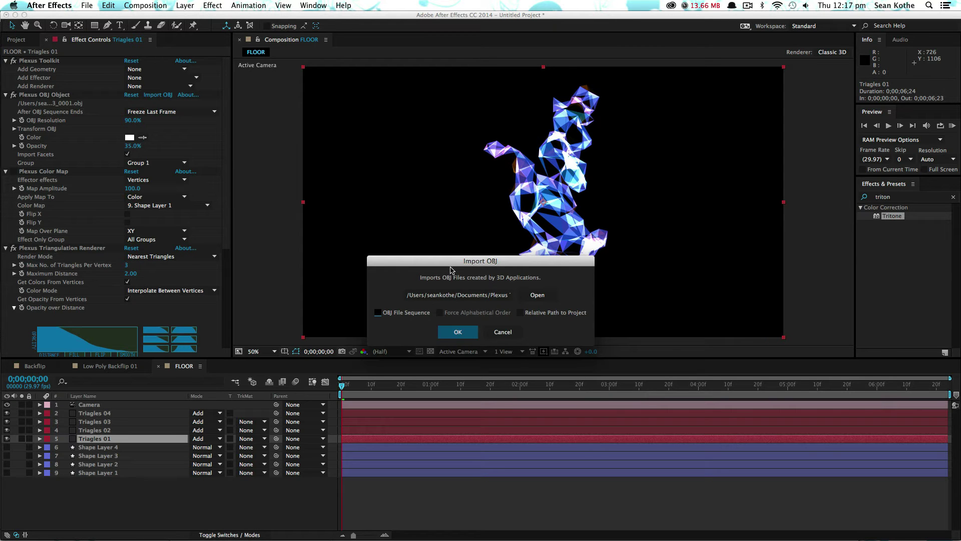
left_click(457, 332)
Step: Load Floor Geometry 01_0.obj as a single OBJ, not a sequence, on Triagles 02
key("super+Up")
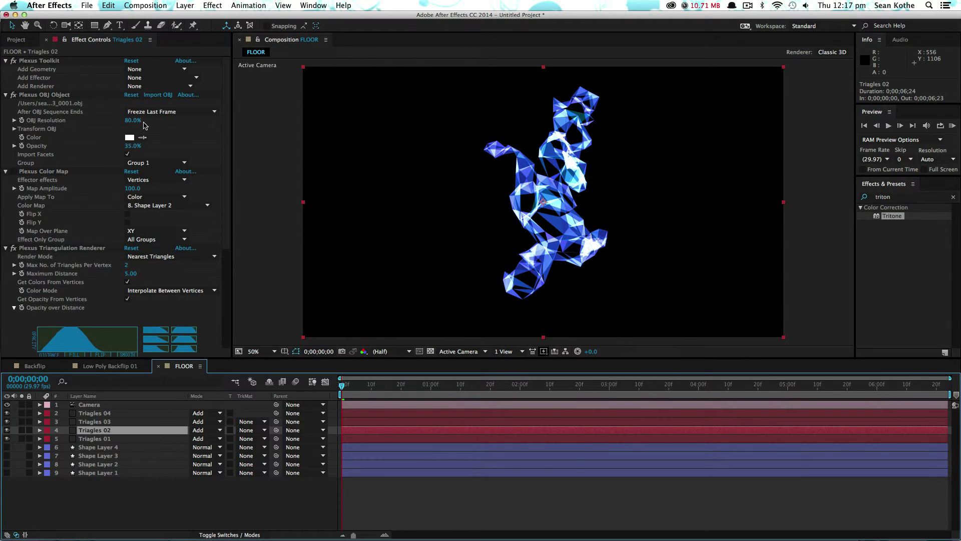
left_click(152, 95)
left_click(535, 296)
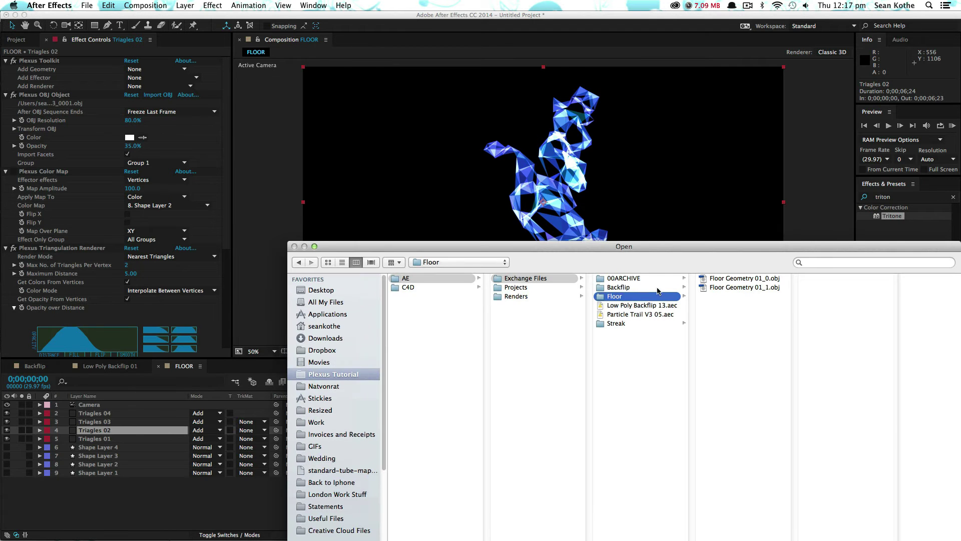
left_click(726, 279)
key("Return")
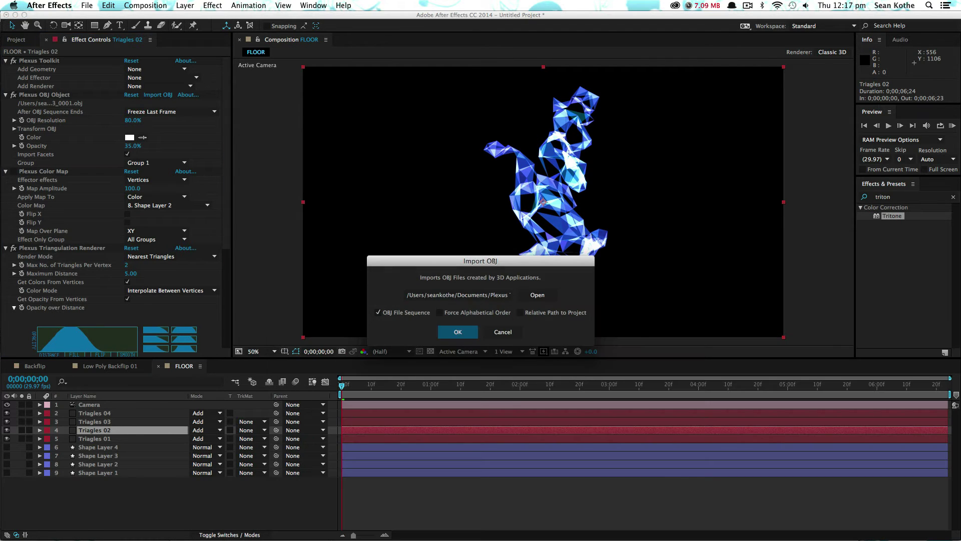
left_click(379, 312)
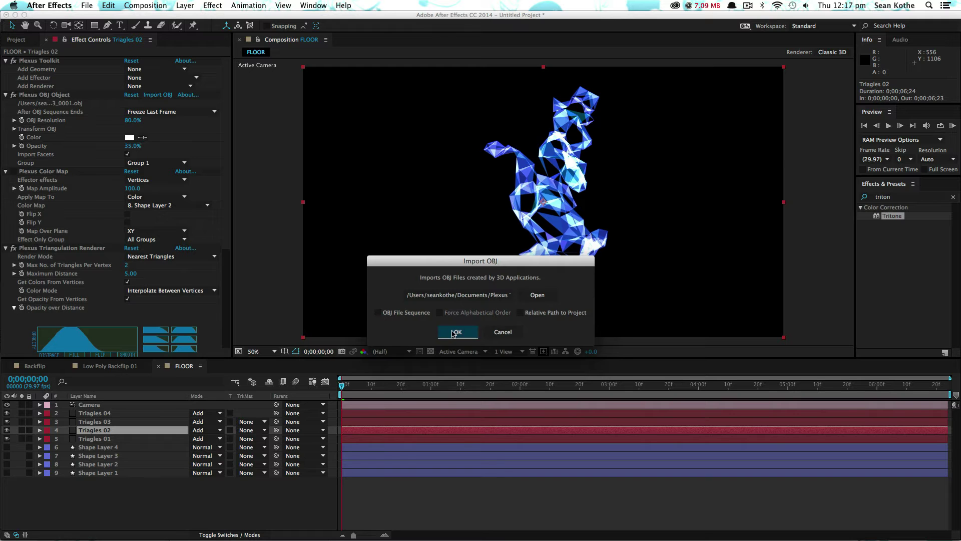
left_click(457, 332)
Step: Load Floor Geometry 01_0.obj as a single OBJ, not a sequence, on Triagles 03
left_click(110, 421)
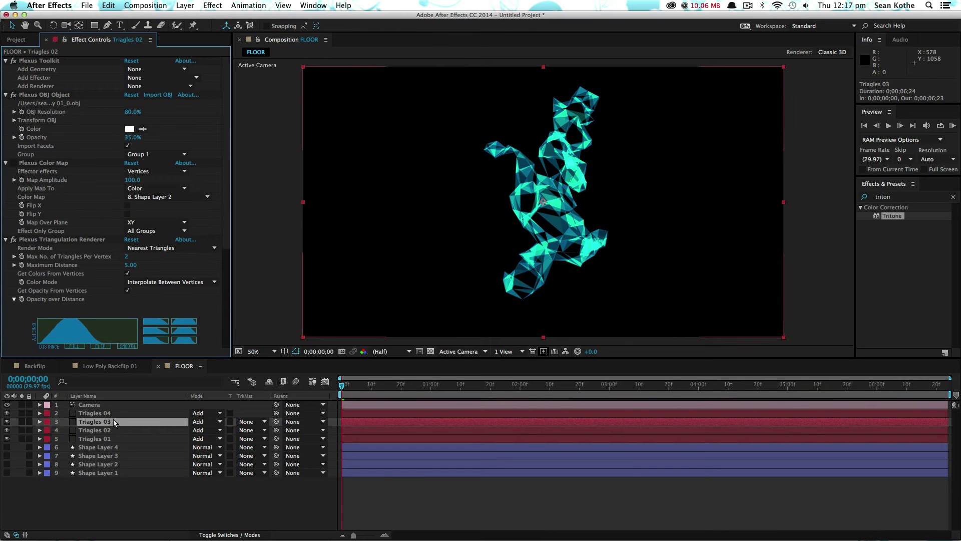
left_click(150, 95)
left_click(536, 295)
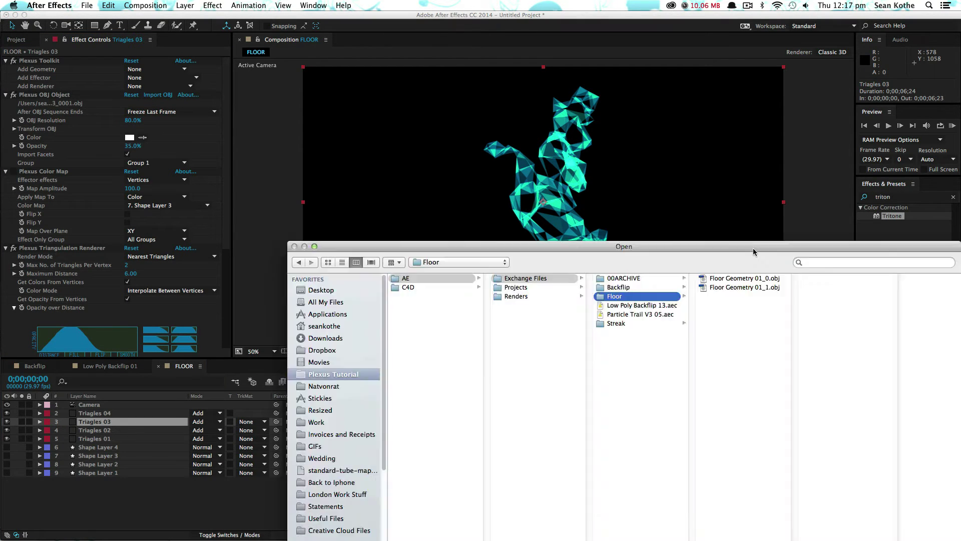
left_click(732, 278)
key("Return")
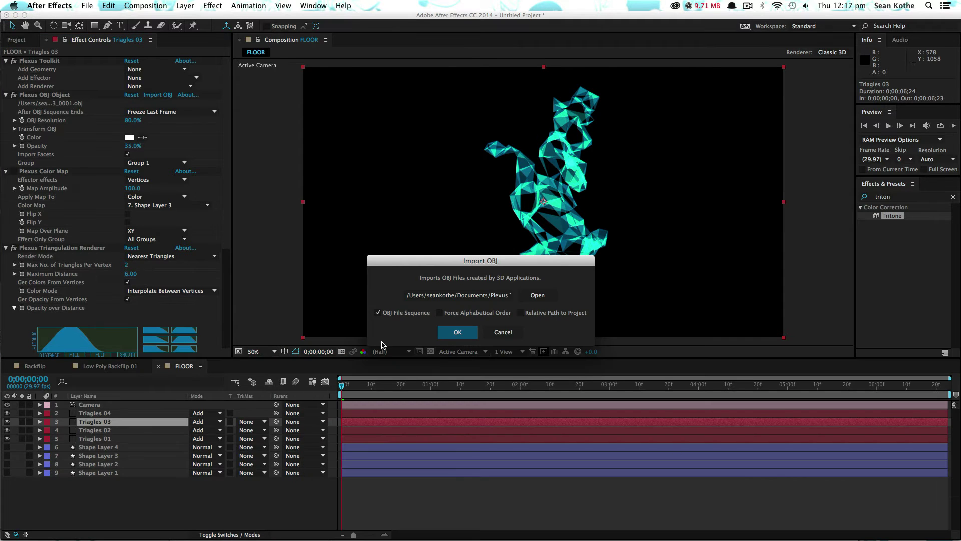
left_click(378, 314)
left_click(458, 332)
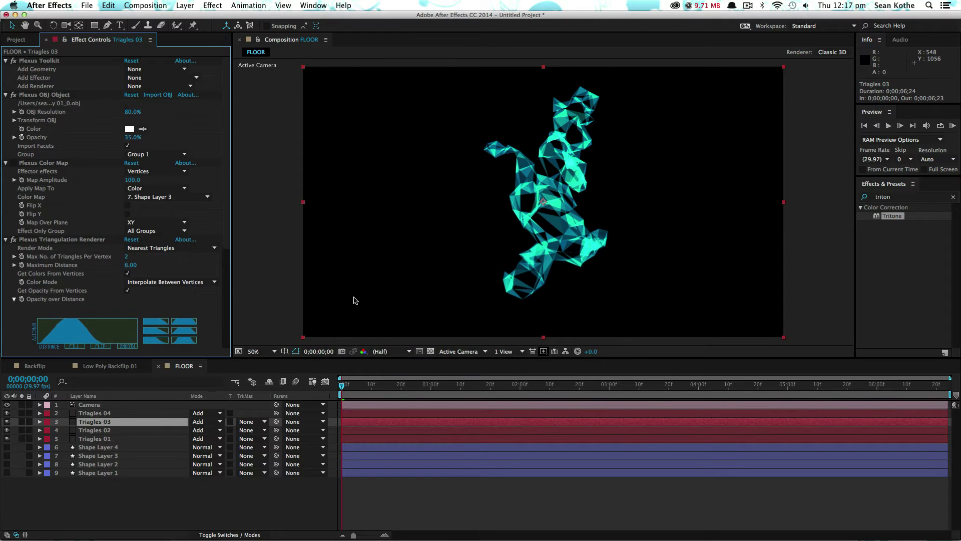
Step: Choose Floor Geometry 01_0.obj for Triagles 04 with OBJ File Sequence unchecked
left_click(117, 411)
left_click(153, 96)
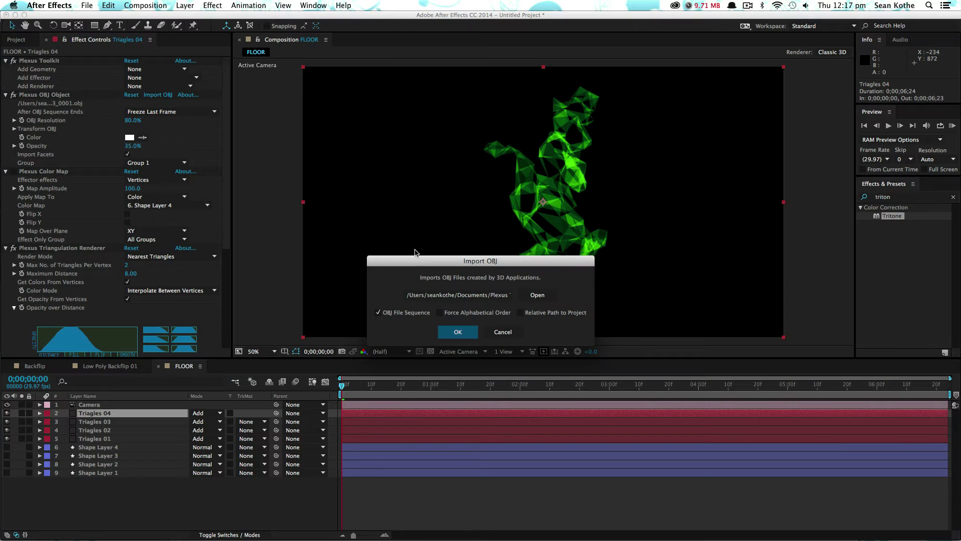
left_click(536, 295)
left_click(707, 280)
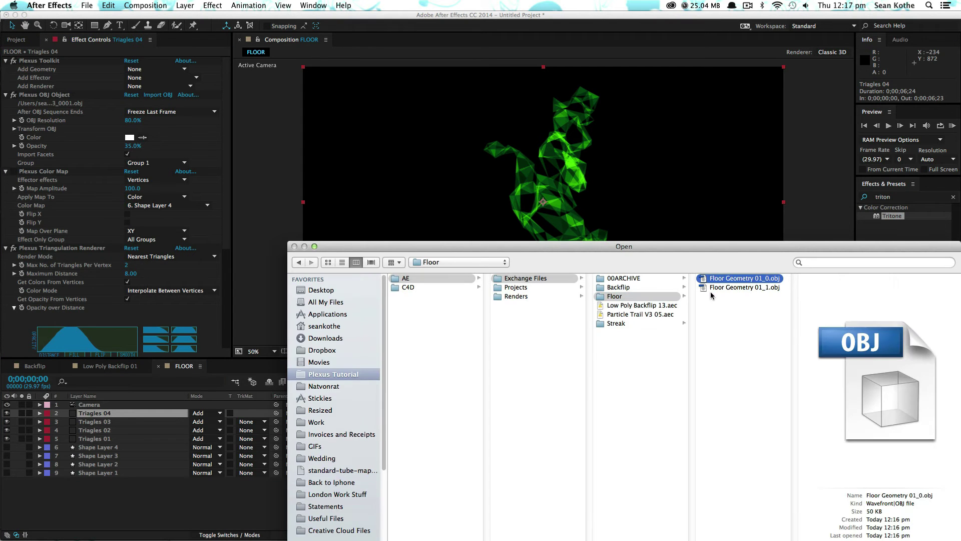
key("Return")
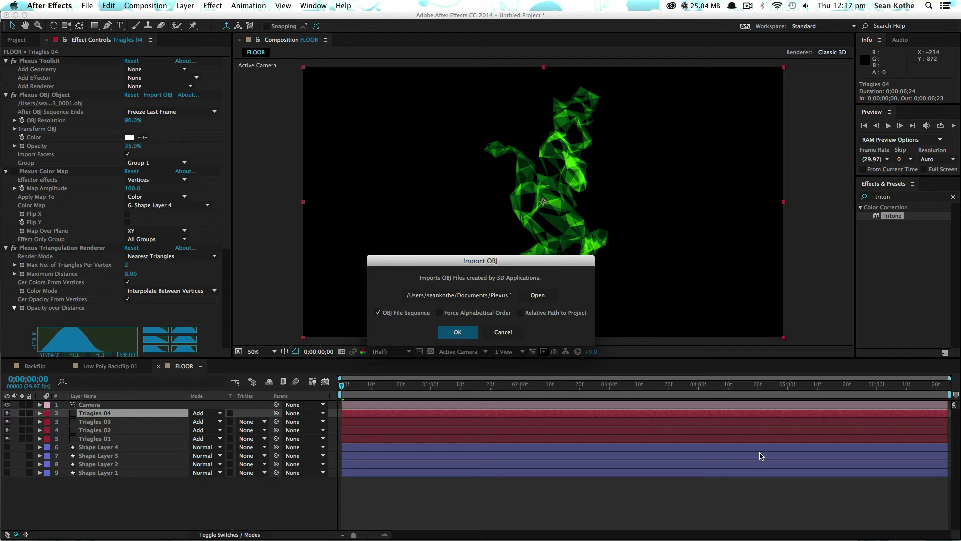
left_click(379, 313)
Step: Confirm the Triagles 04 OBJ import and set Maximum Distance to 20 on Triagles 01 and 50 on Triagles 02
left_click(458, 332)
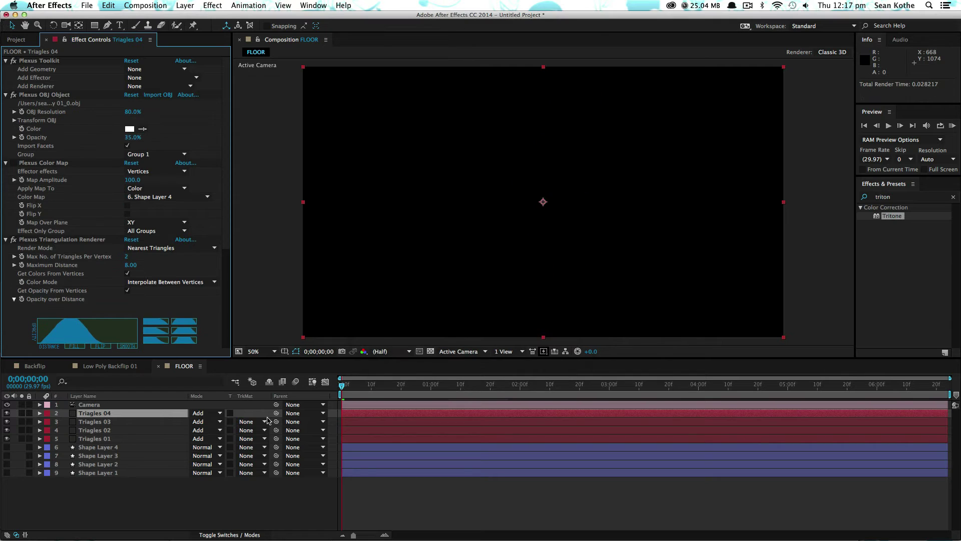
left_click(94, 440)
left_click_drag(224, 210, 218, 262)
left_click(129, 149)
type("20")
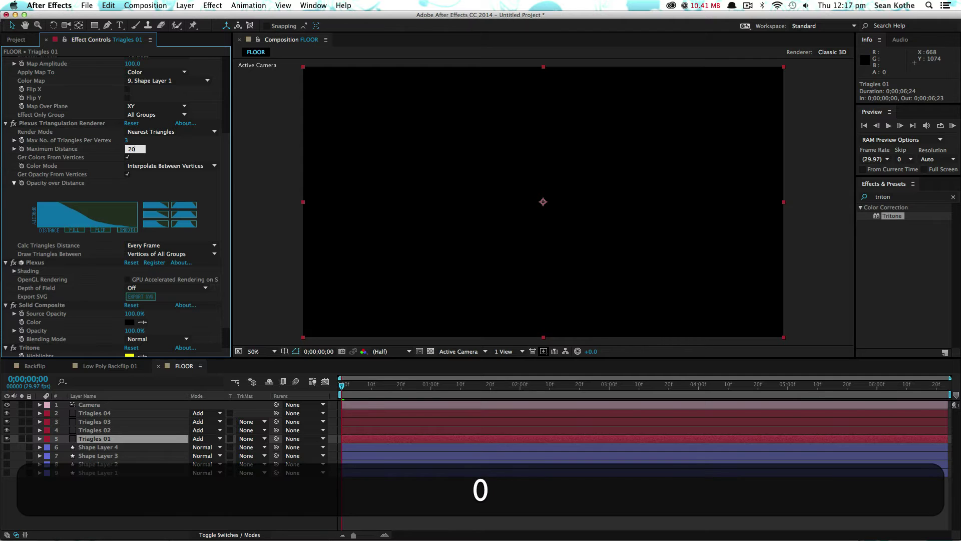
key("Return")
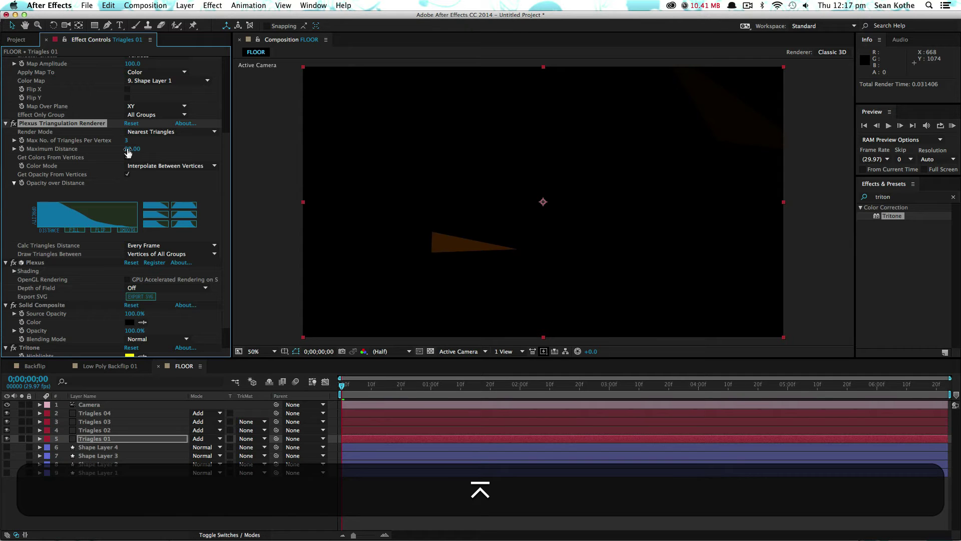
left_click(138, 431)
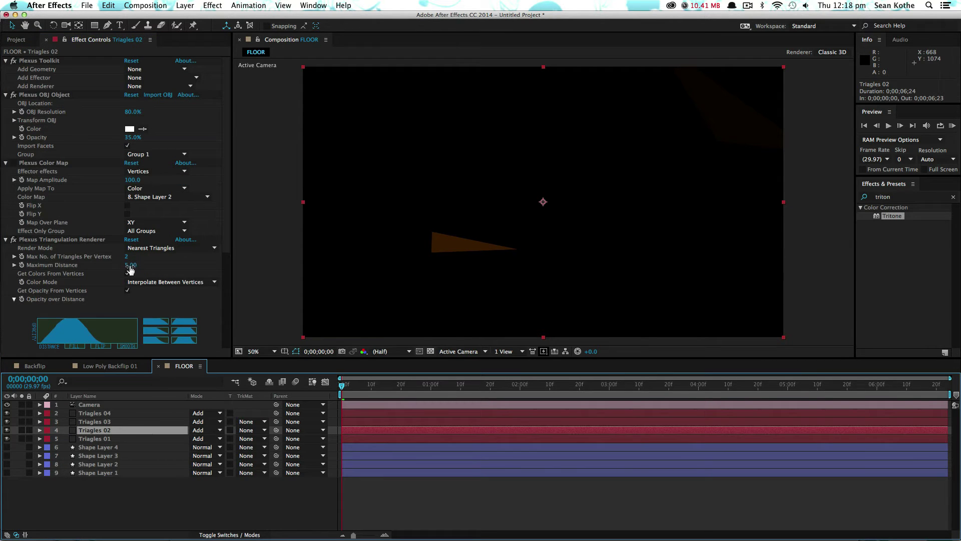
left_click(129, 266)
type("50")
key("Return")
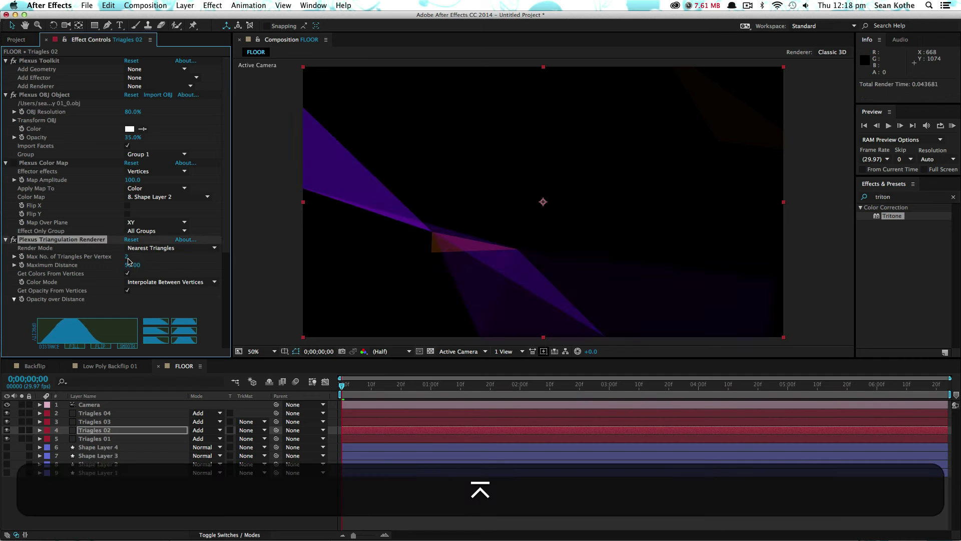
Step: Set Maximum Distance to 60 on Triagles 03 and 80 on Triagles 04
left_click_drag(118, 422, 120, 401)
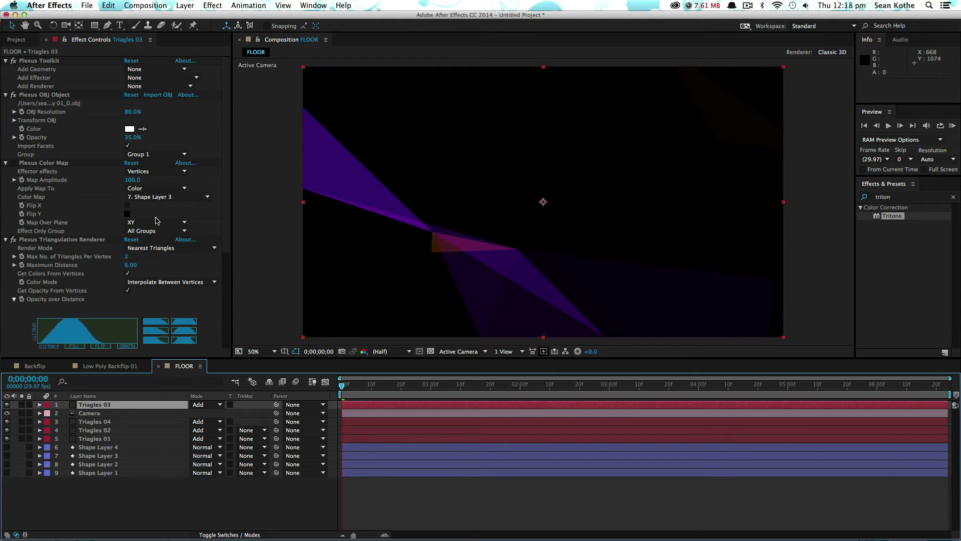
key("super+z")
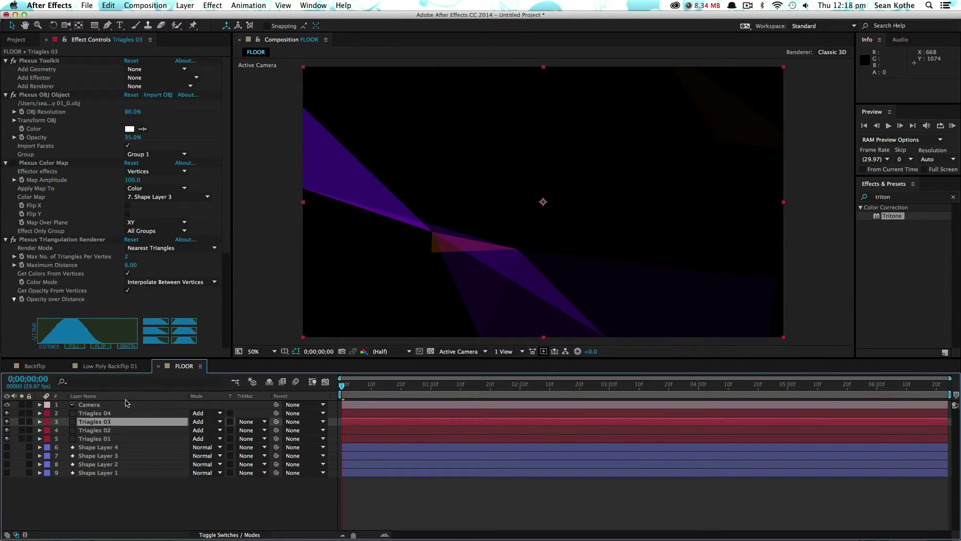
left_click(129, 265)
type("10")
key("Return")
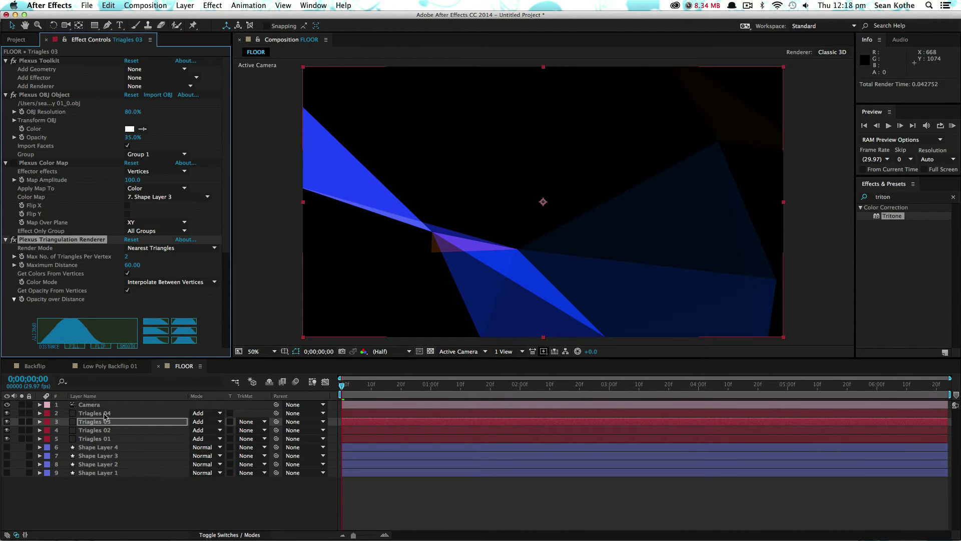
left_click(106, 414)
left_click(130, 266)
type("80")
key("Return")
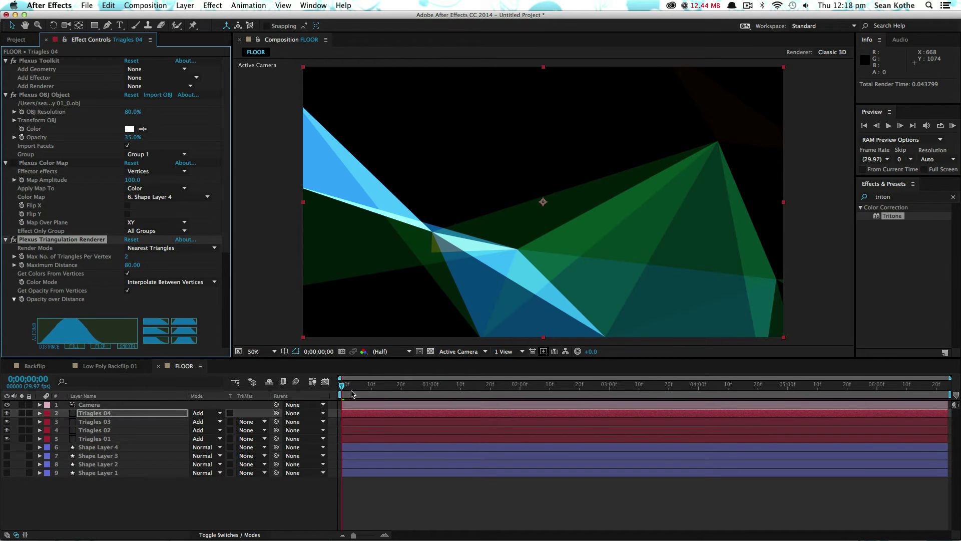
Step: Preview the animation up to frame 6;16 and set Triagles 04's OBJ opacity to 10%
left_click_drag(352, 388, 372, 387)
left_click_drag(450, 380, 799, 387)
left_click_drag(886, 384, 924, 385)
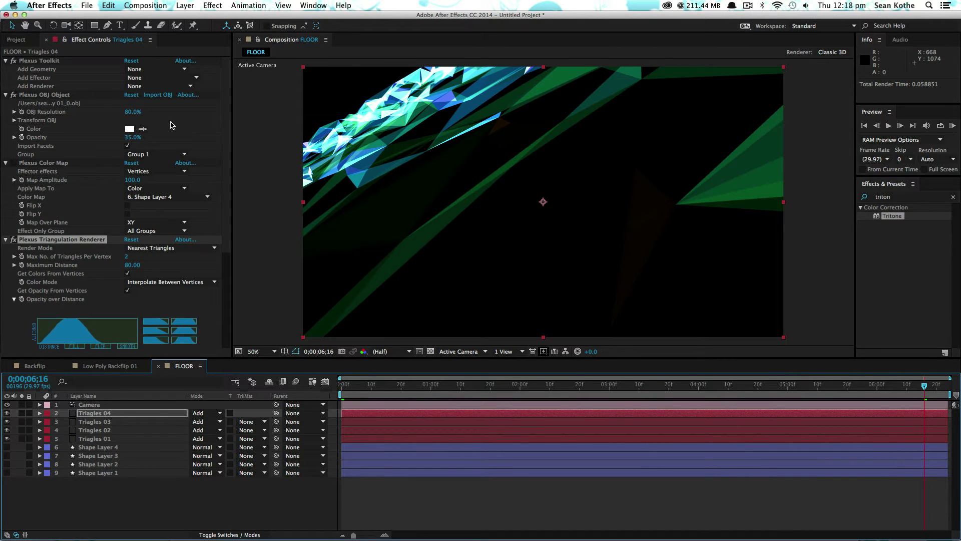
left_click(129, 137)
type("10")
key("Return")
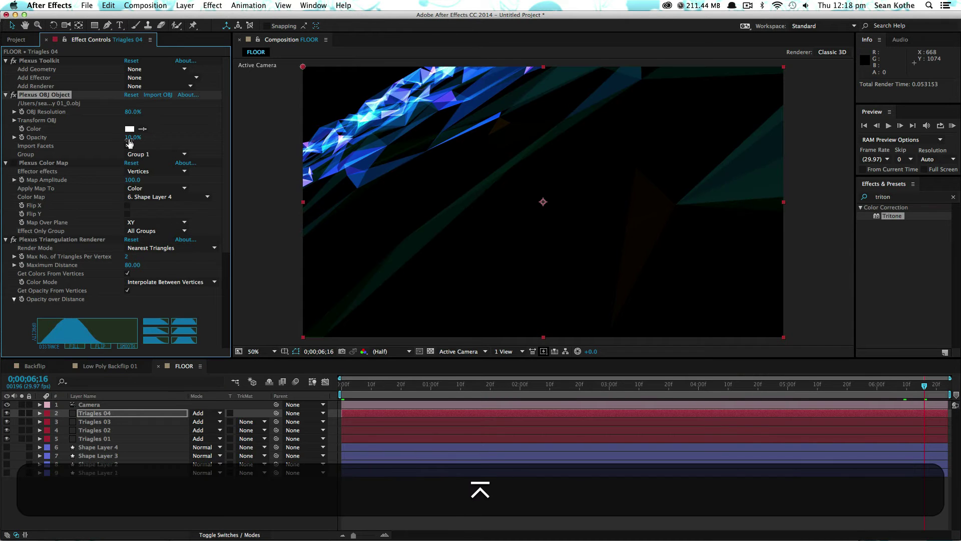
Step: Set the OBJ opacity to 20% on Triagles 03 and change Triagles 04 to 20%
left_click(114, 422)
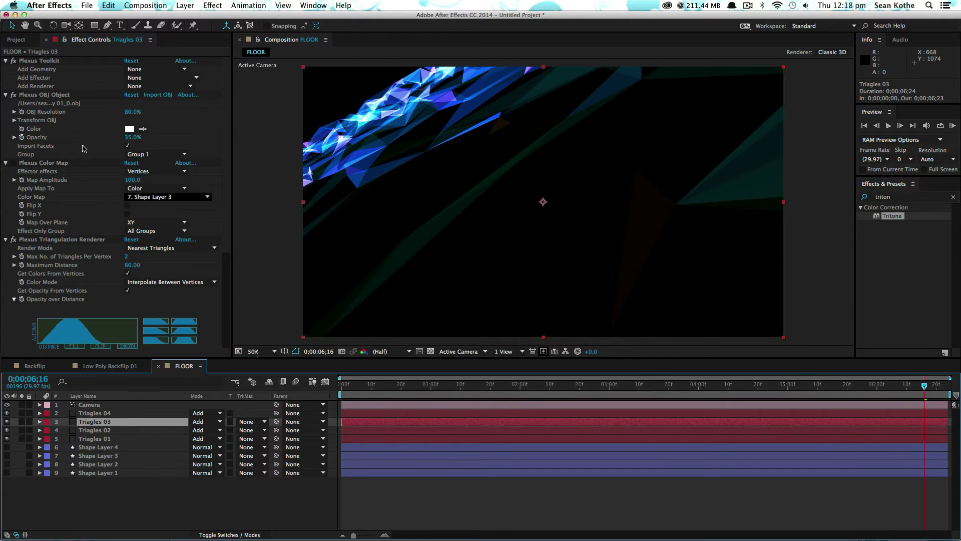
left_click(132, 137)
type("20")
key("Return")
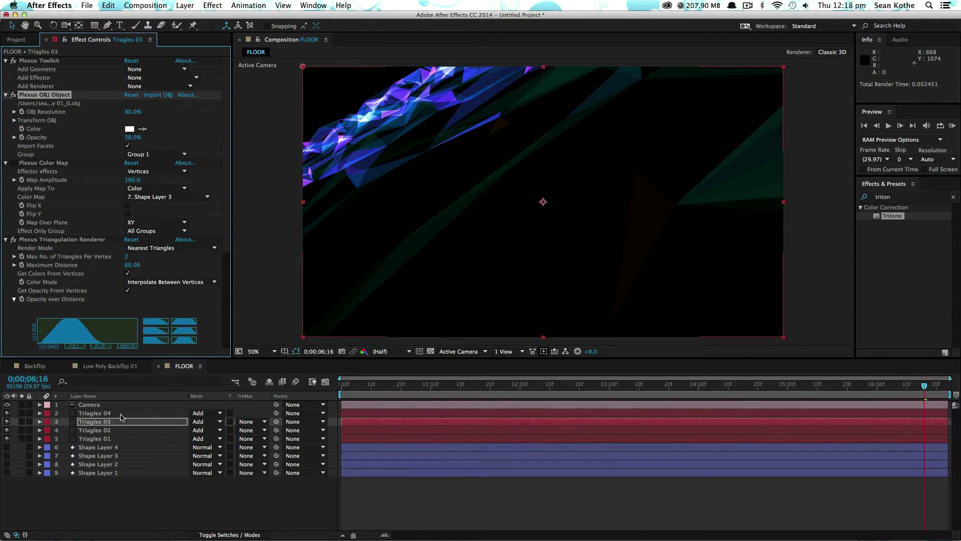
left_click(115, 413)
left_click(131, 137)
type("20")
key("Return")
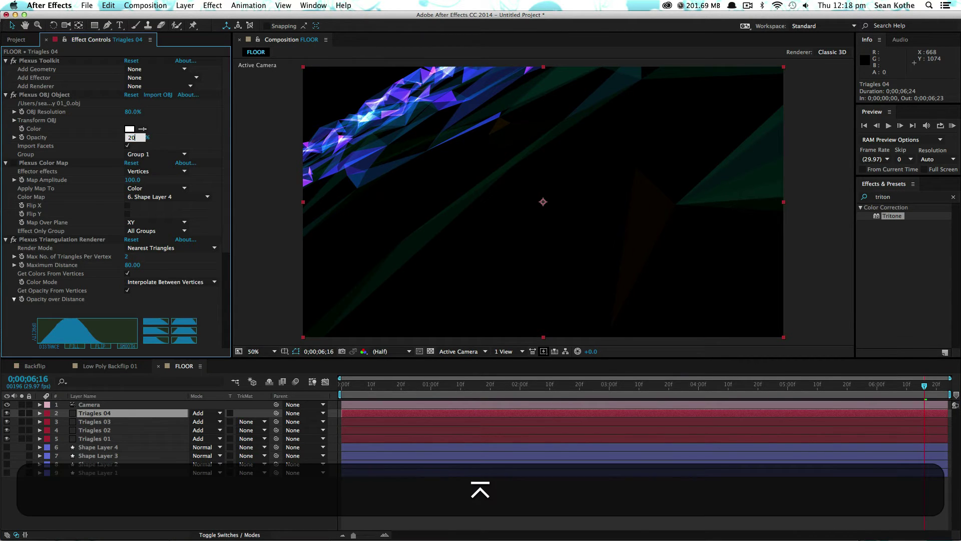
Step: Set the OBJ opacity to 20% on Triagles 02 and 50% on Triagles 01
left_click(106, 430)
left_click(131, 137)
type("20")
key("Return")
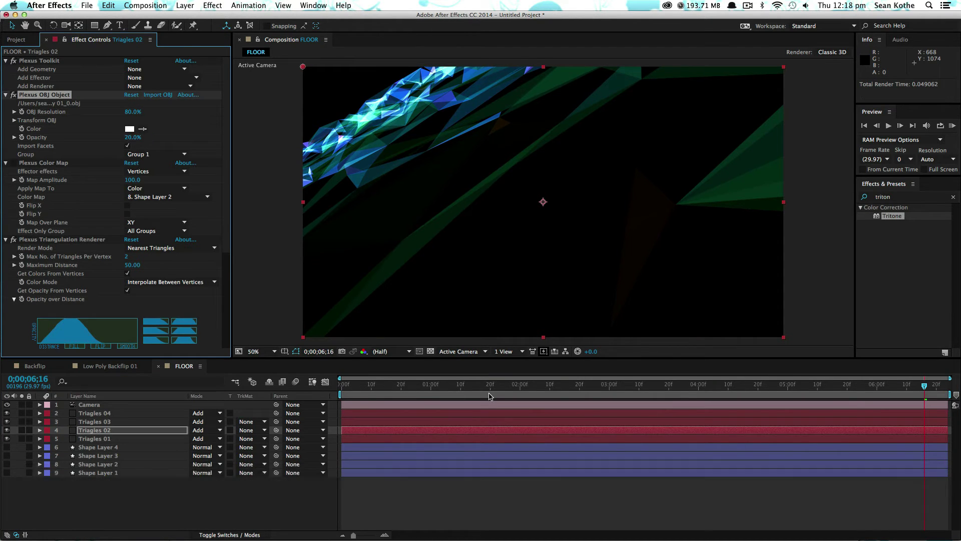
left_click(118, 439)
left_click(131, 137)
type("50")
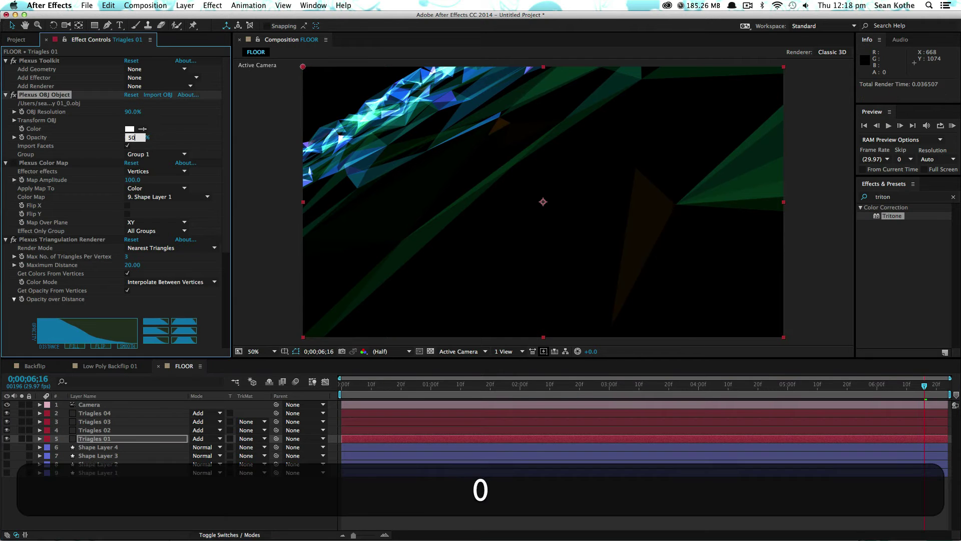
key("Return")
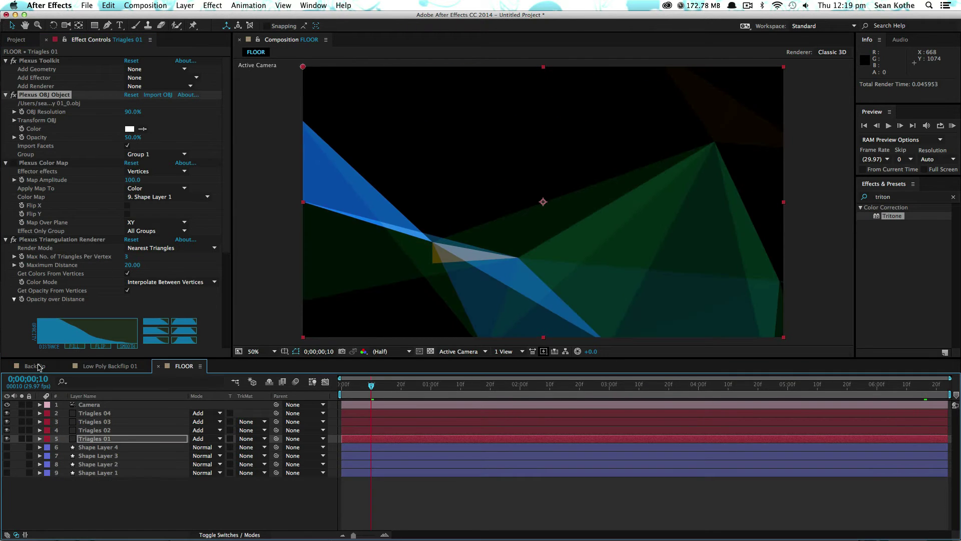
left_click(35, 366)
left_click(20, 41)
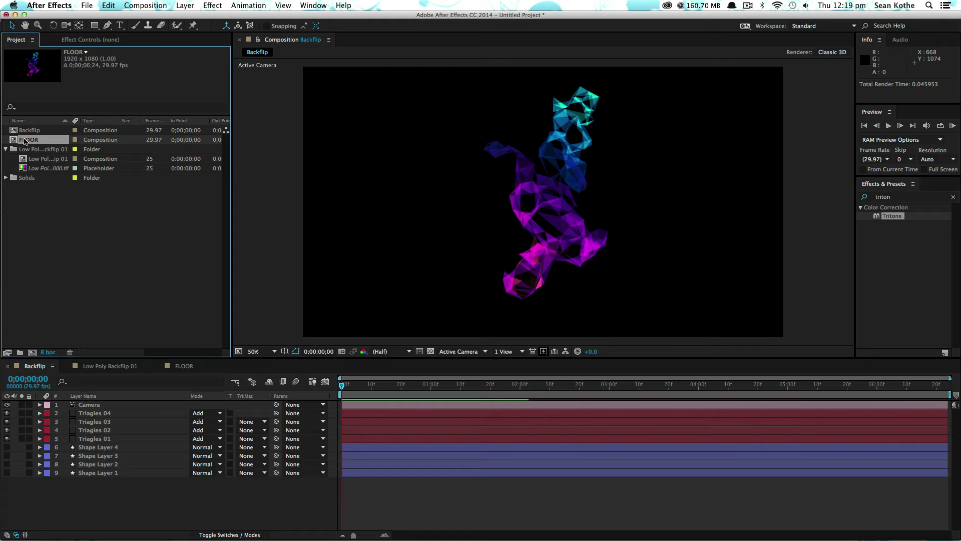
left_click_drag(25, 141, 98, 433)
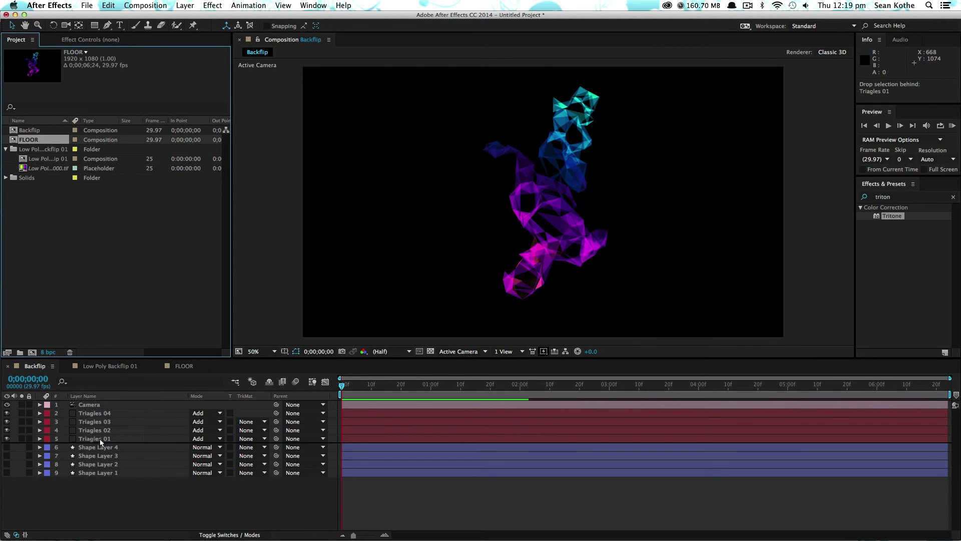
left_click_drag(100, 438, 100, 442)
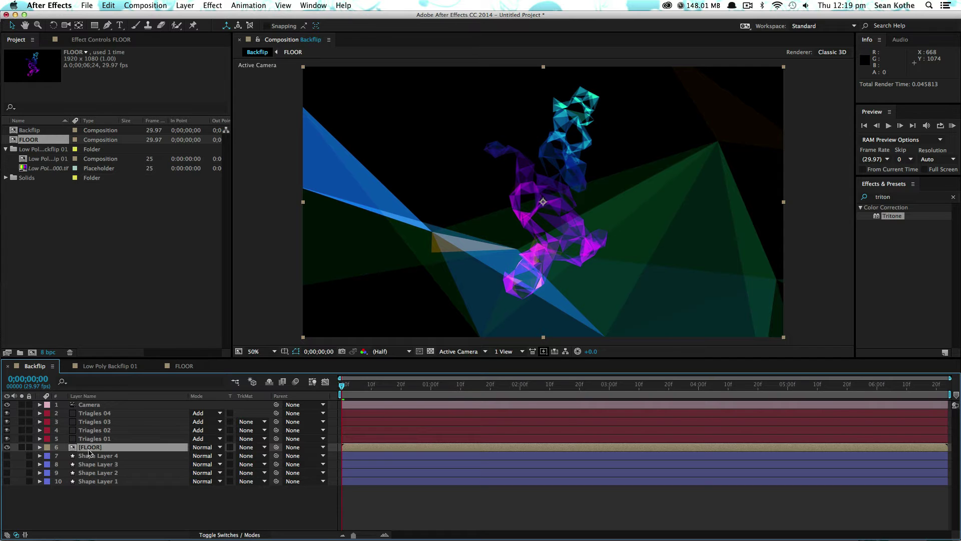
key("t")
left_click(198, 456)
type("50")
key("Return")
key("KP_0")
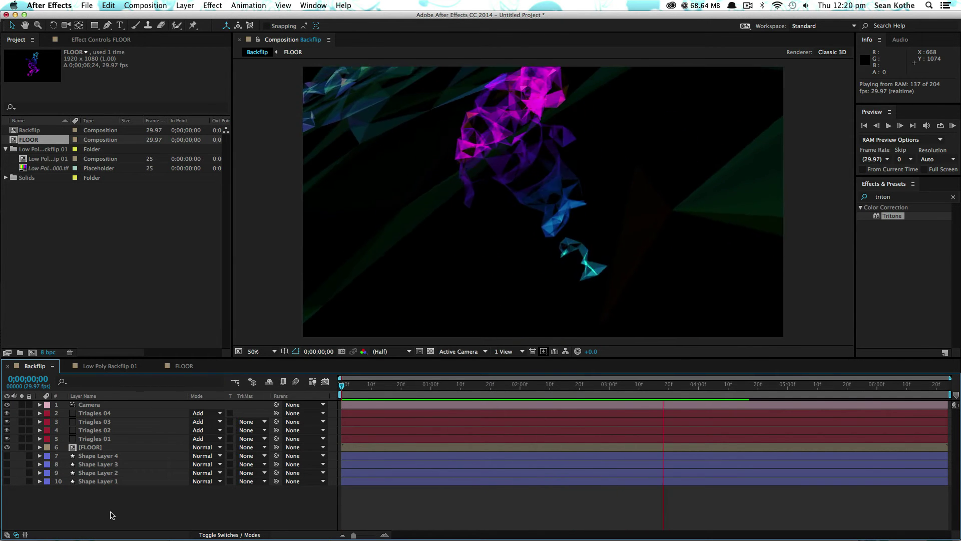
key("KP_0")
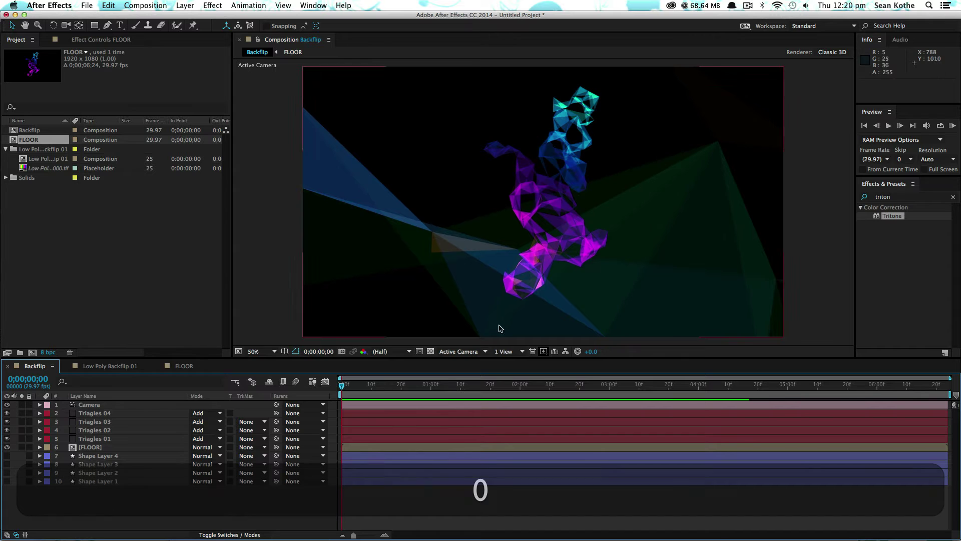
Step: Mark the Backflip work area from 0;00;00;18 to 0;00;03;23 using B and N
left_click(456, 386)
left_click_drag(456, 388, 399, 385)
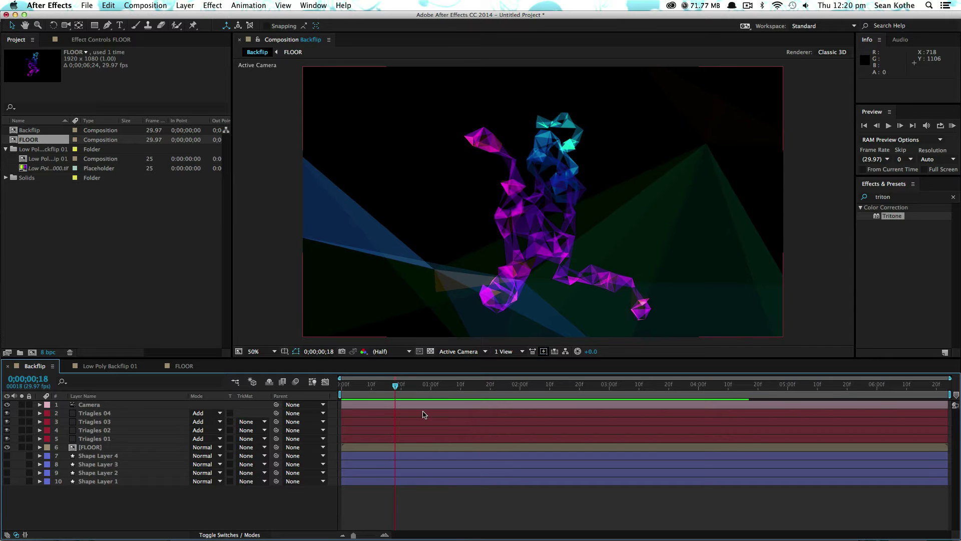
key("b")
left_click_drag(601, 387, 678, 399)
key("n")
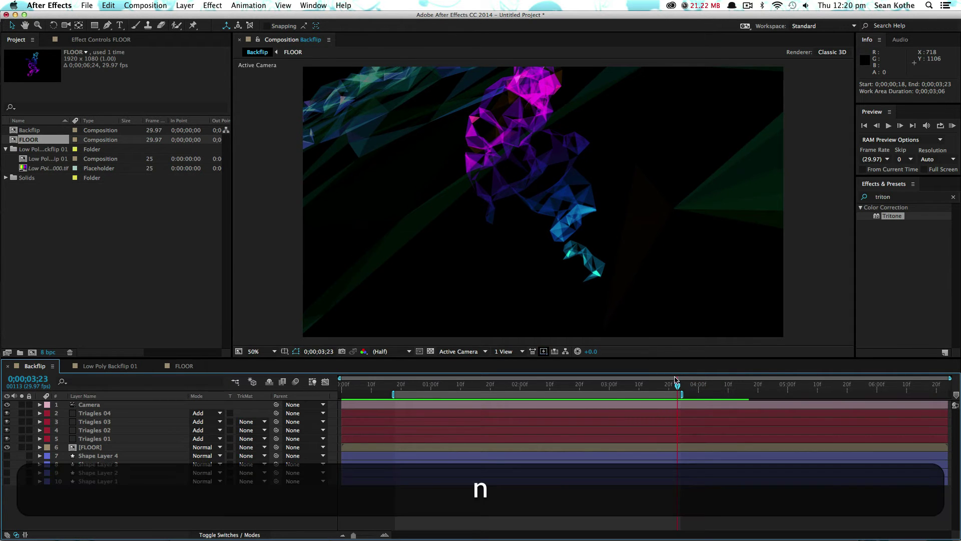
left_click_drag(450, 387, 517, 397)
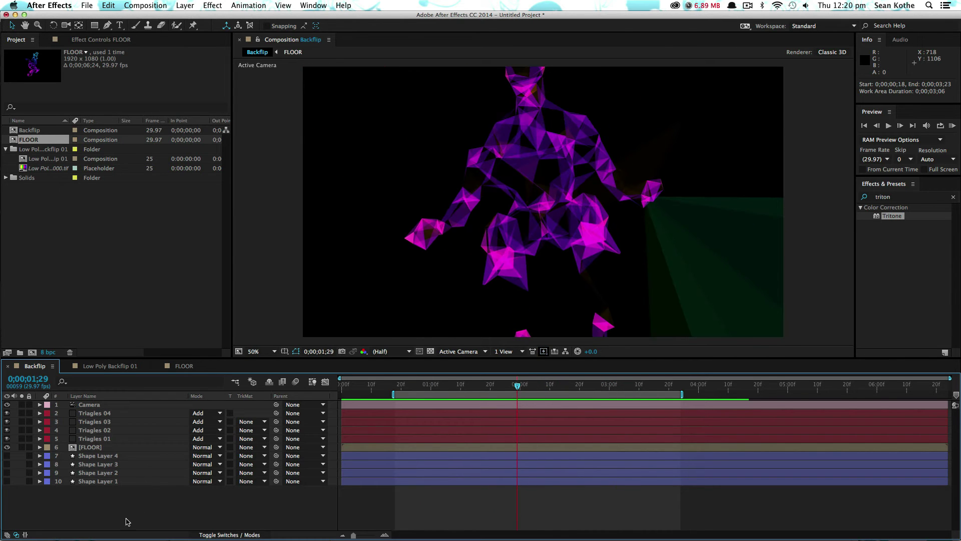
Step: Push the rise of Triagles 03's Opacity over Distance curve to the right
left_click(106, 421)
left_click(93, 40)
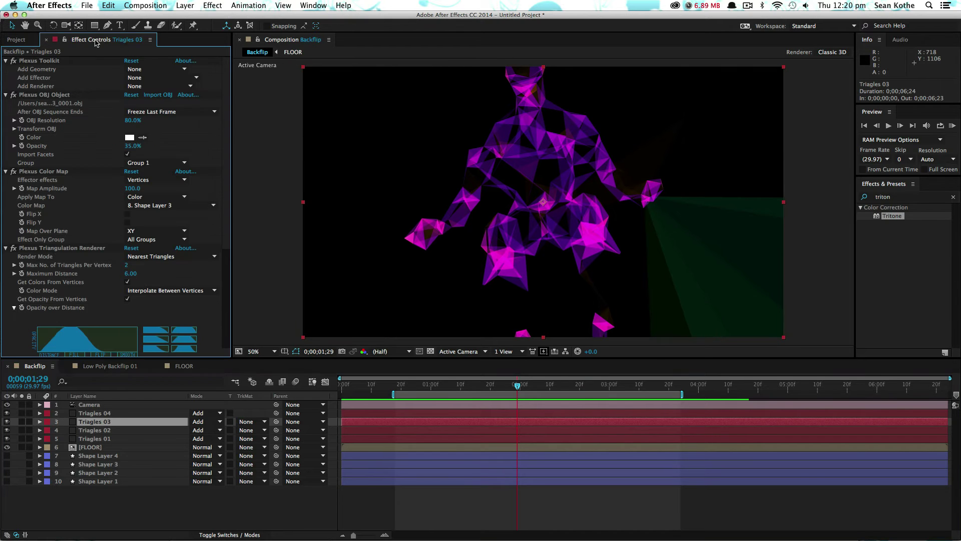
scroll(225, 221, "down", 5)
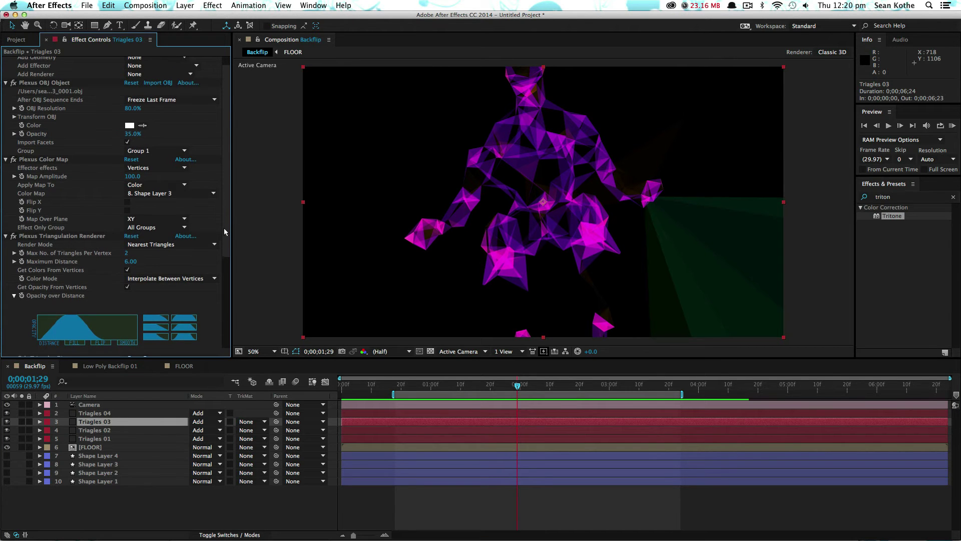
scroll(227, 247, "down", 1)
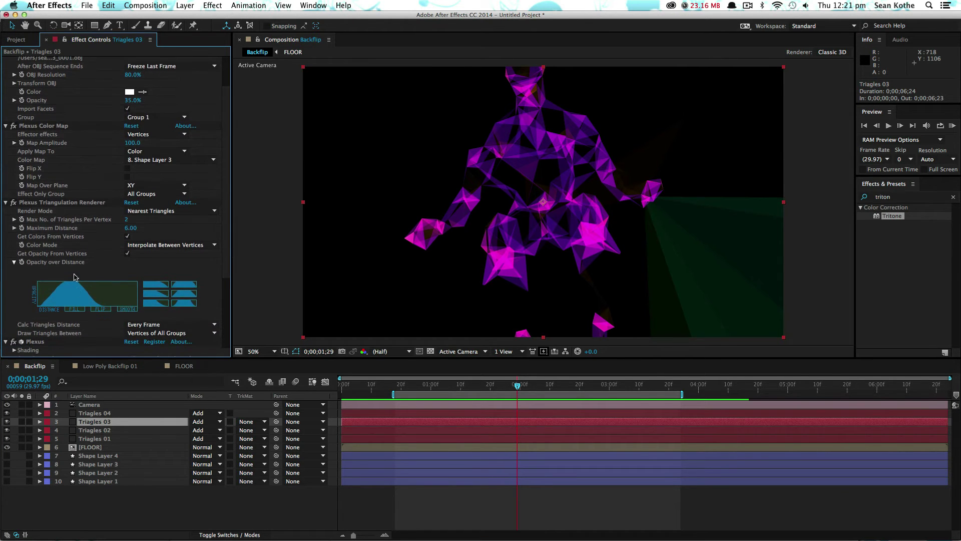
mouse_move(38, 307)
left_mouse_down()
mouse_move(84, 284)
mouse_move(99, 295)
left_mouse_up()
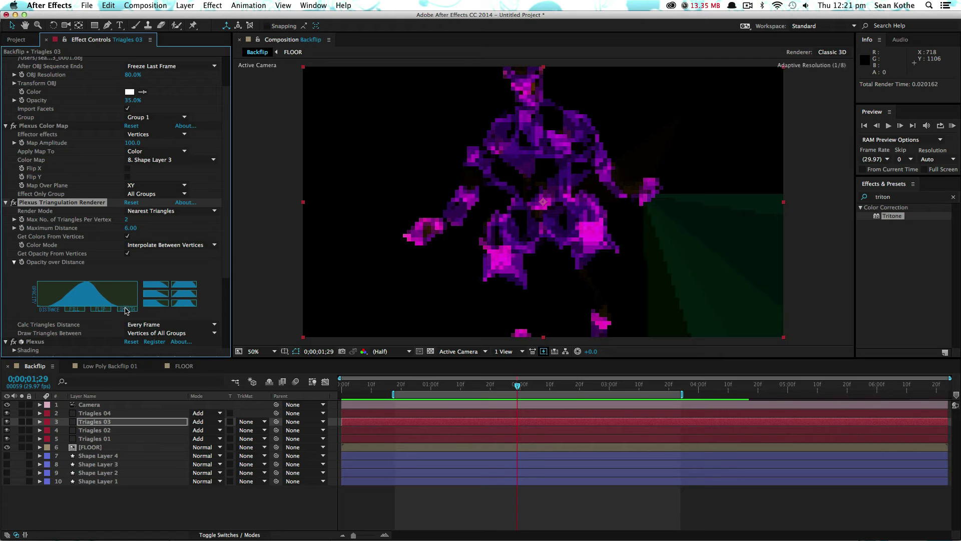
left_click(594, 387)
left_click_drag(594, 386, 623, 386)
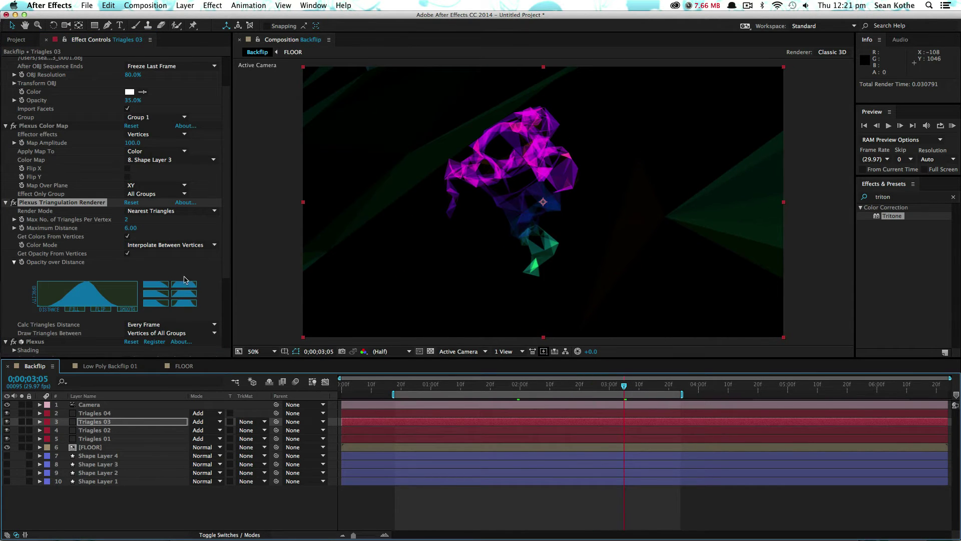
Step: Reshape Triagles 01's Opacity over Distance curve into a falling ramp
left_click(106, 439)
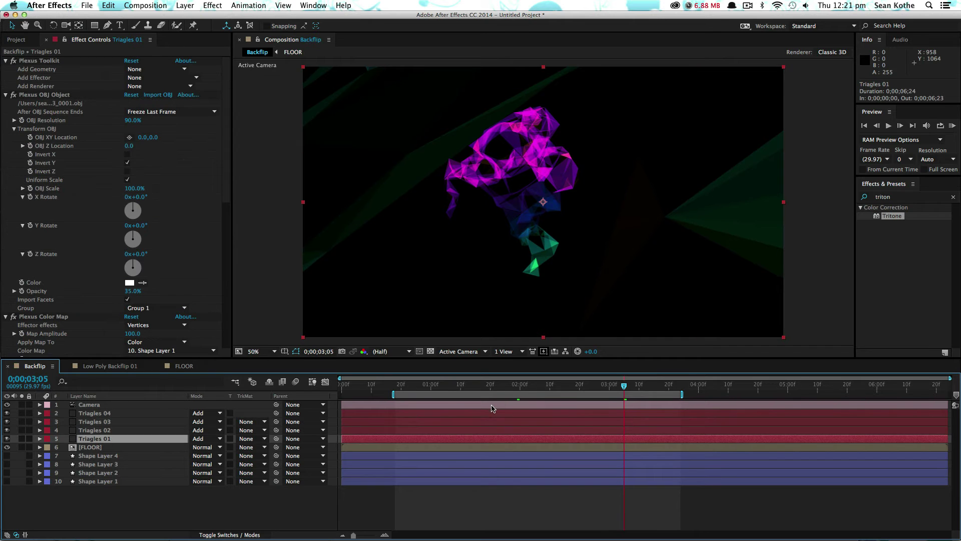
left_click_drag(424, 387, 416, 386)
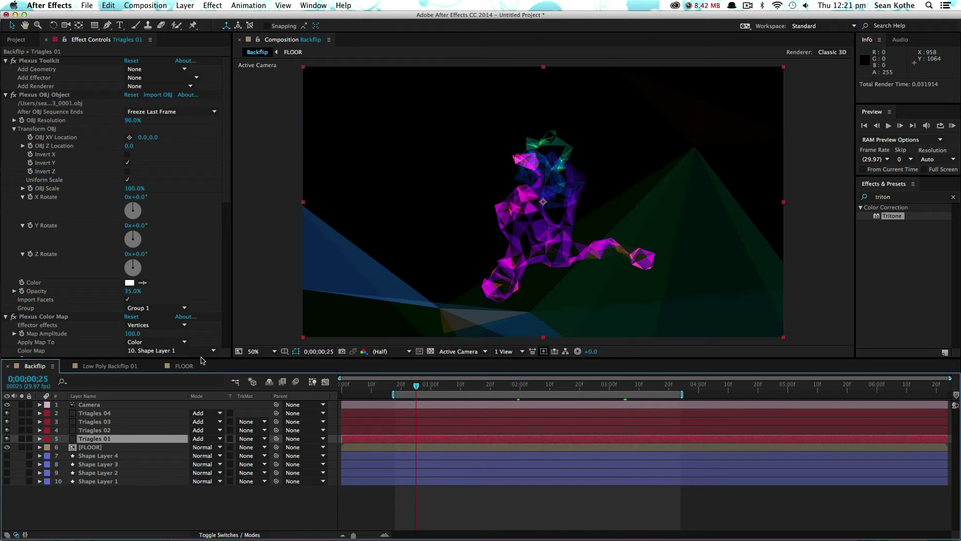
scroll(226, 270, "down", 10)
left_click(42, 251)
left_click_drag(41, 251, 133, 276)
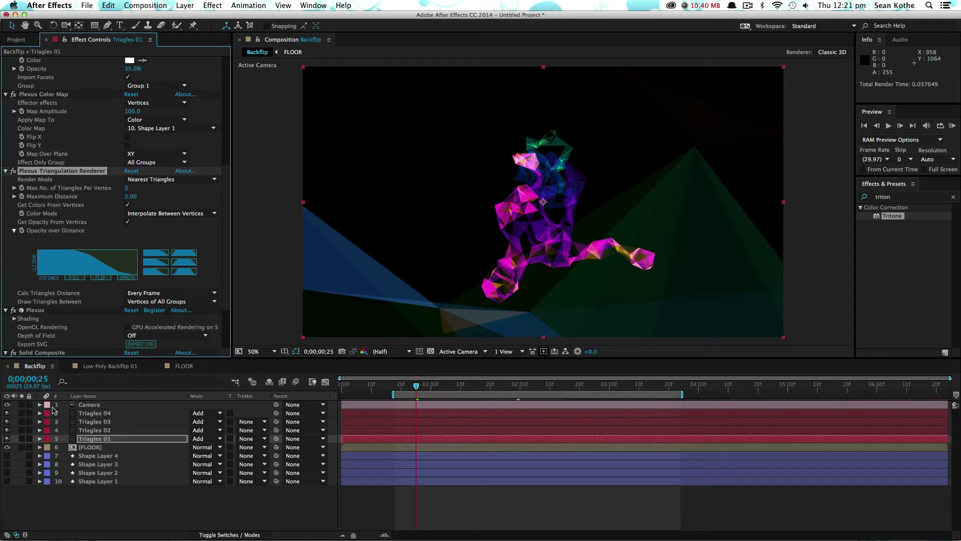
Step: Reshape Triagles 02's opacity curve into a centred bell and save as Plexus Tutorial.aep
left_click(100, 430)
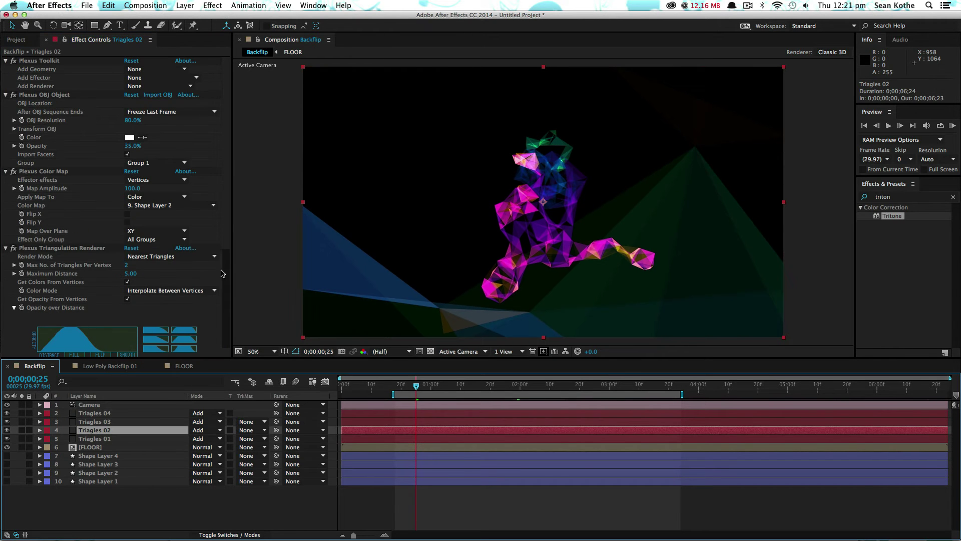
scroll(224, 255, "down", 5)
left_click(40, 296)
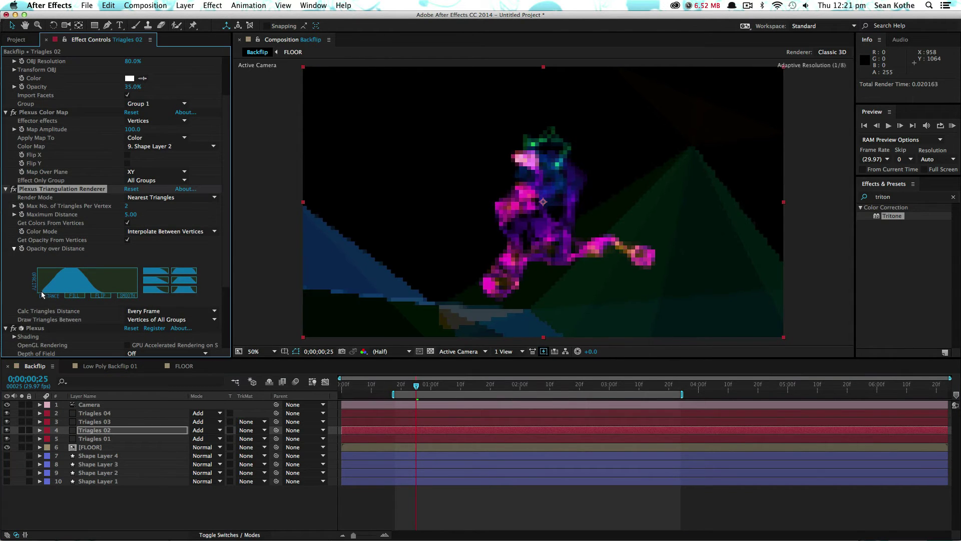
left_click_drag(62, 277, 81, 272)
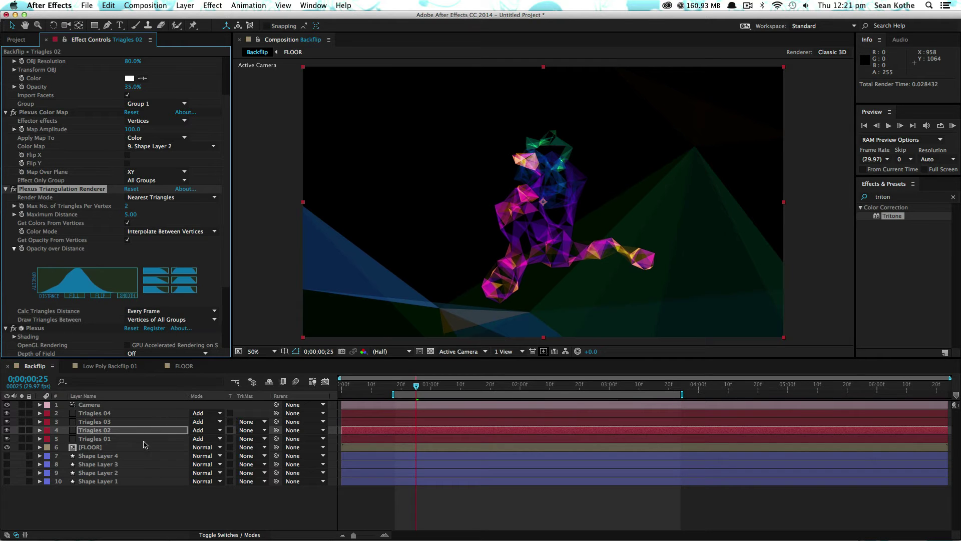
key("super+s")
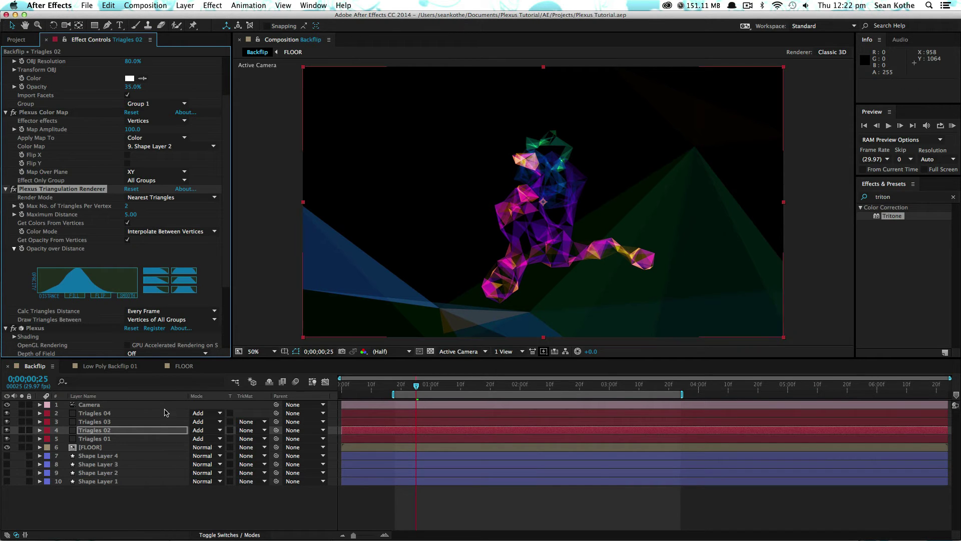
Step: Import Exchange Files/Particle Trail V3 05.aec and open its Particle Trail 01 composition
left_click(133, 502)
left_click(15, 39)
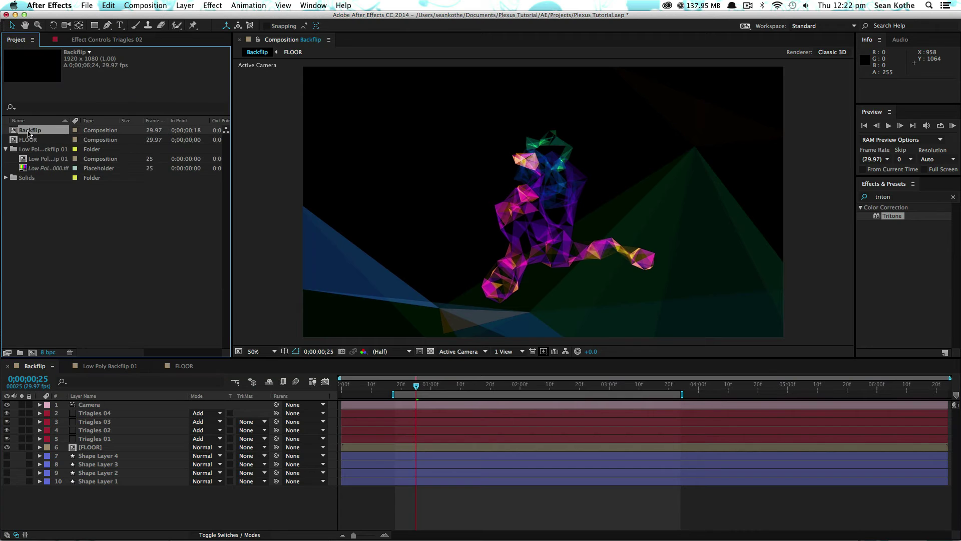
double_click(68, 272)
left_click(395, 107)
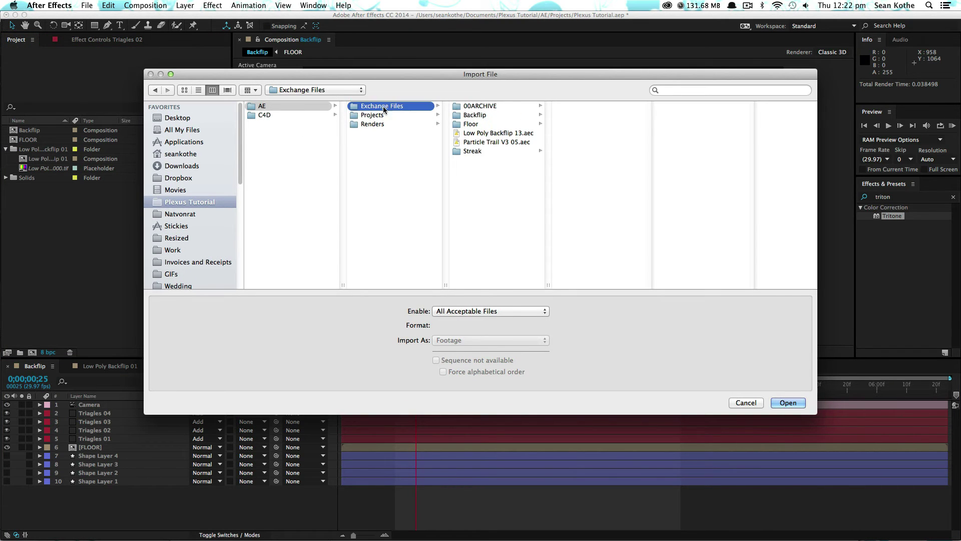
left_click(476, 143)
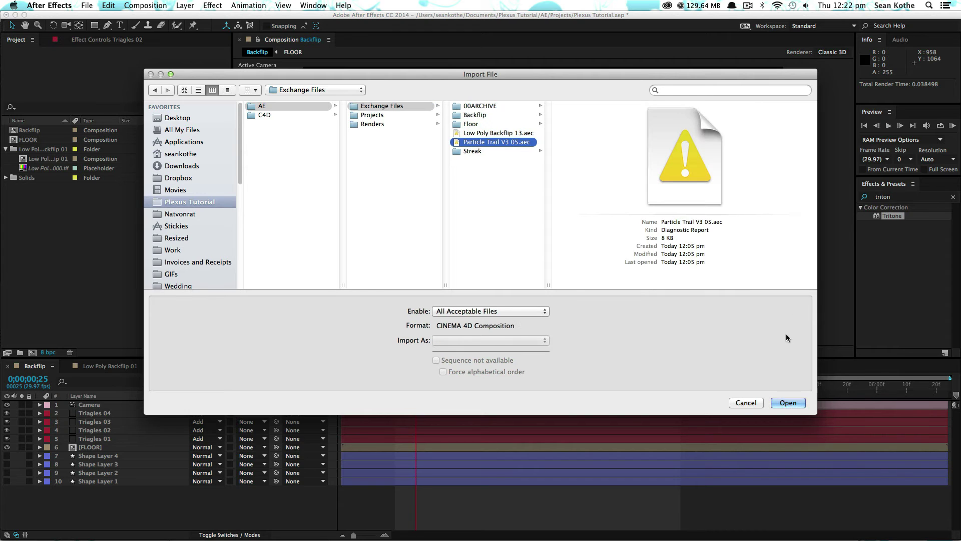
left_click(789, 403)
left_click(6, 179)
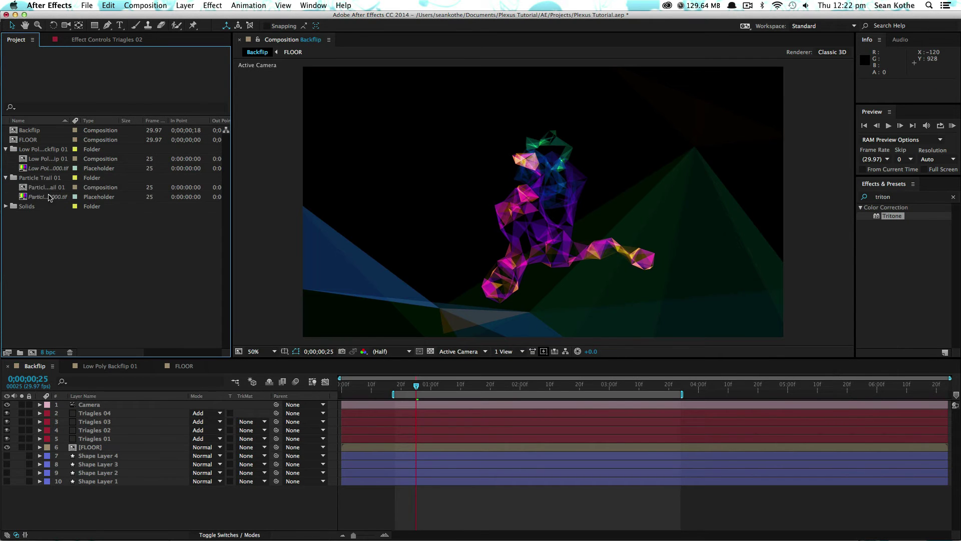
double_click(44, 187)
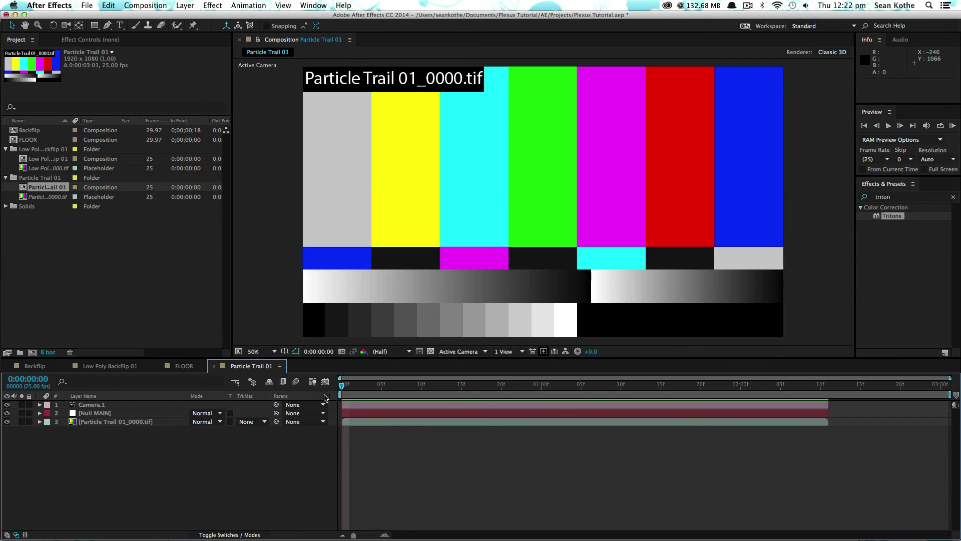
left_click(128, 405)
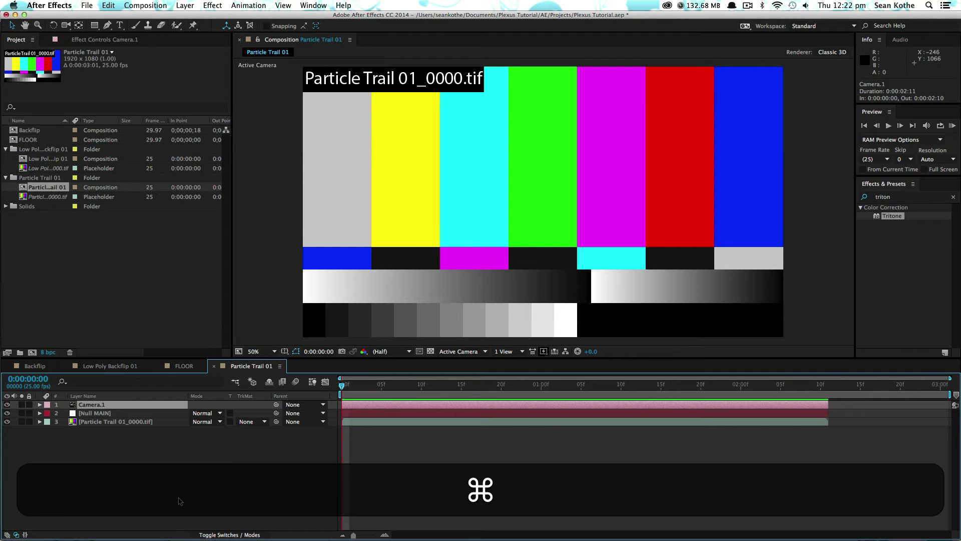
Step: Copy the Camera.1 layer, then duplicate Backflip and rename the copy Streak
key("super+c")
left_click(25, 130)
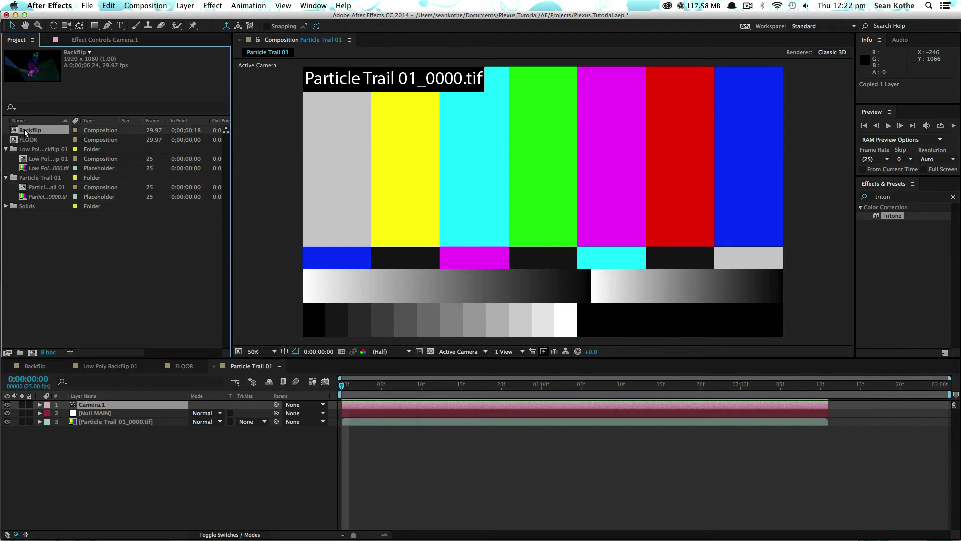
key("super")
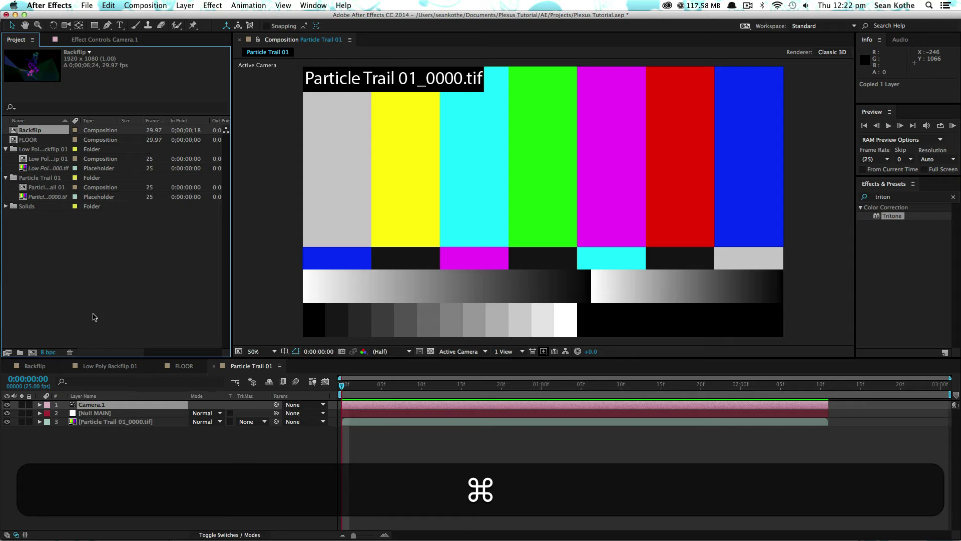
key("super+d")
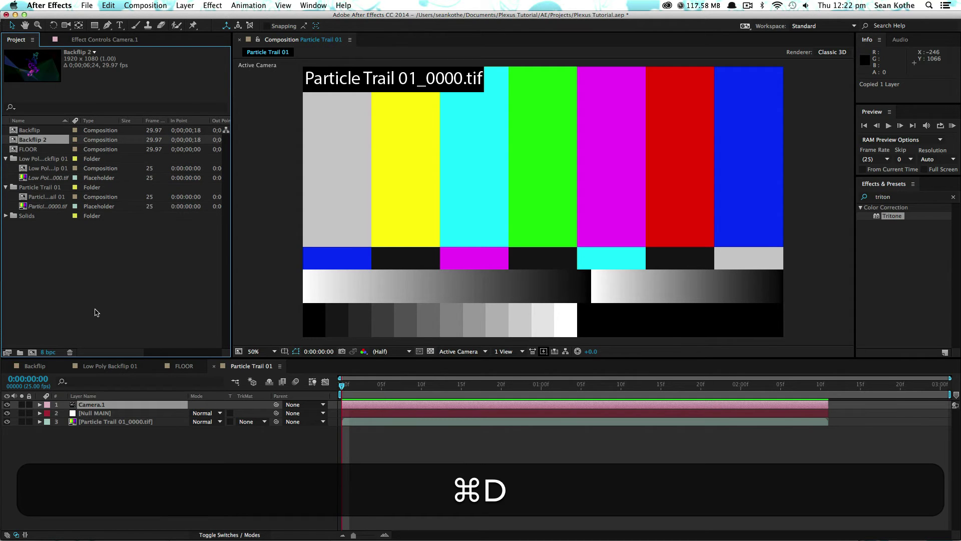
double_click(12, 141)
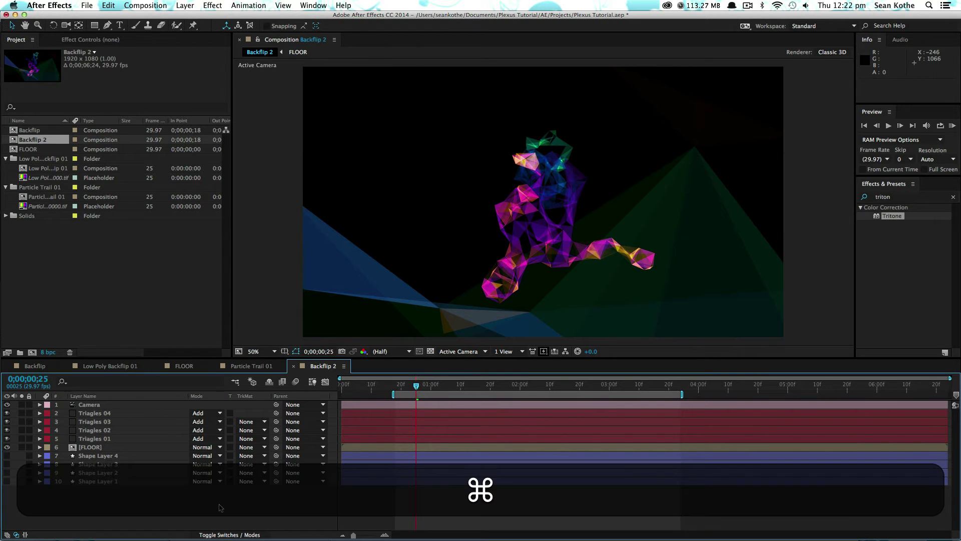
key("super+k")
left_click(478, 195)
key("super+a")
type("Streak")
key("Return")
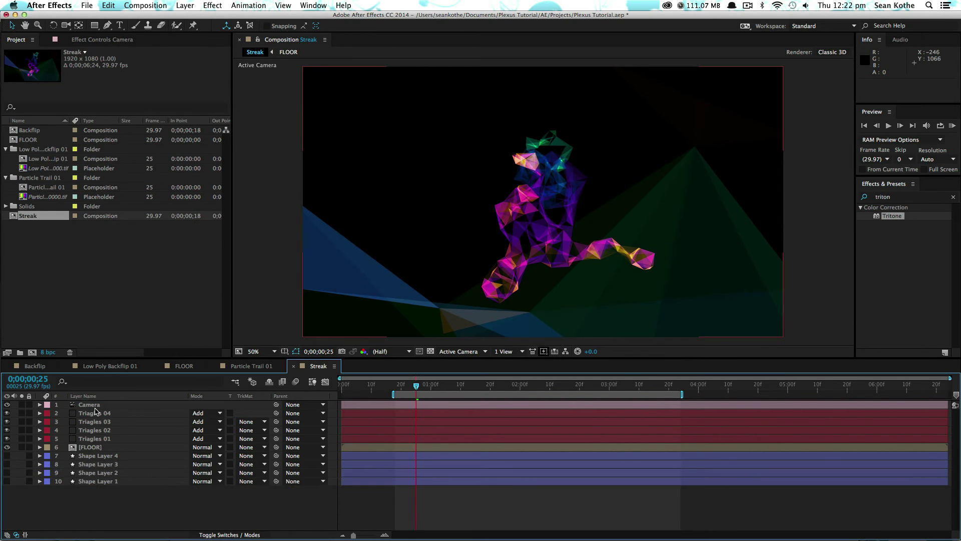
Step: Paste Camera.1 into Streak, end the work area at Camera.1's out point, and delete the old Camera
left_click(94, 406)
key("super+v")
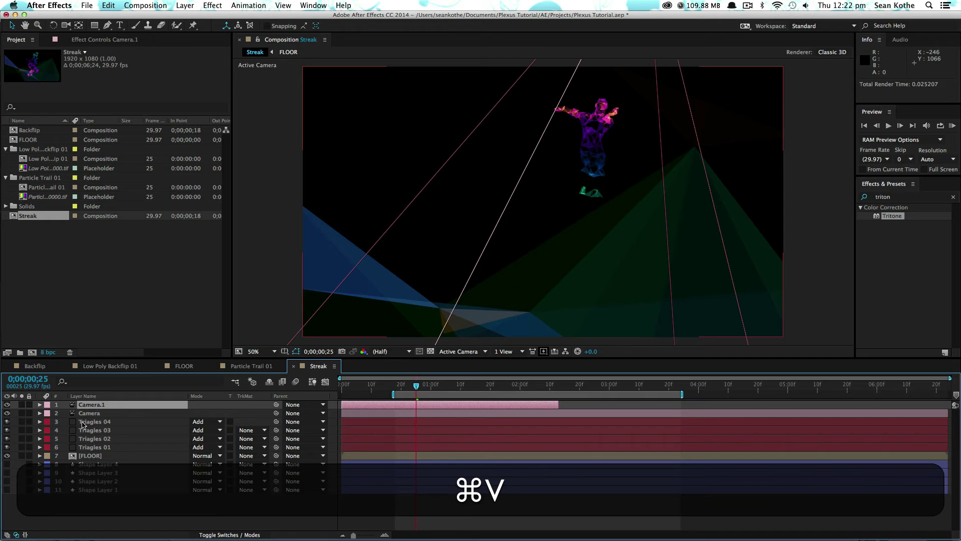
left_click_drag(671, 394, 535, 399)
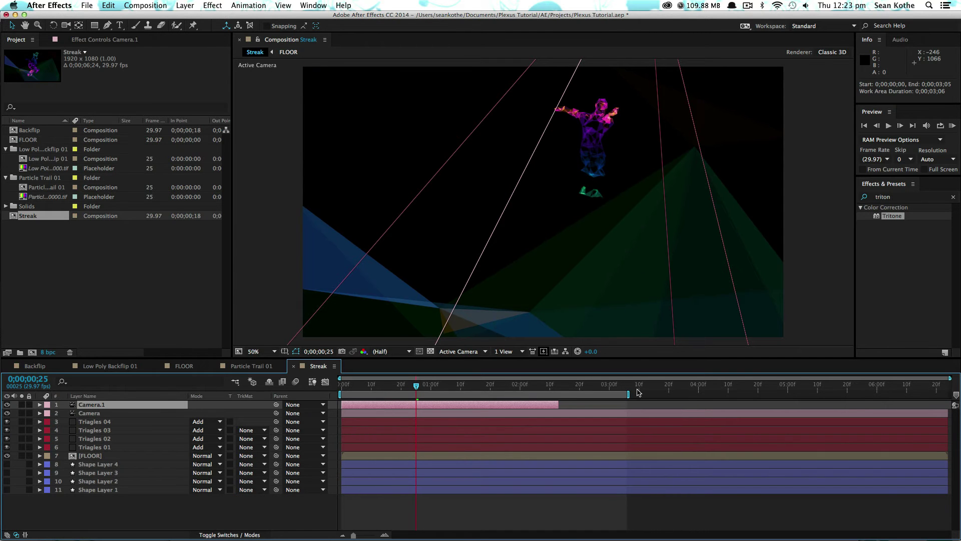
key("shift")
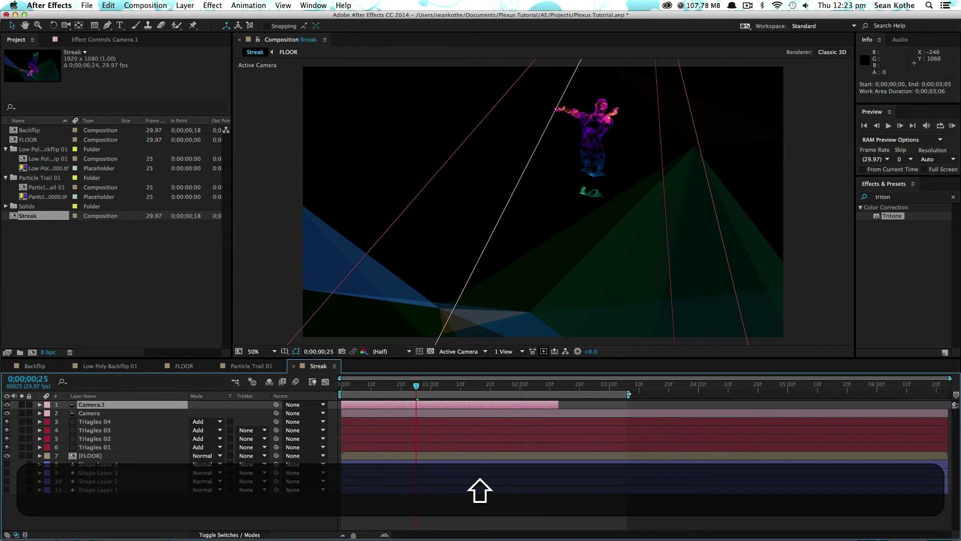
left_click_drag(627, 394, 560, 394)
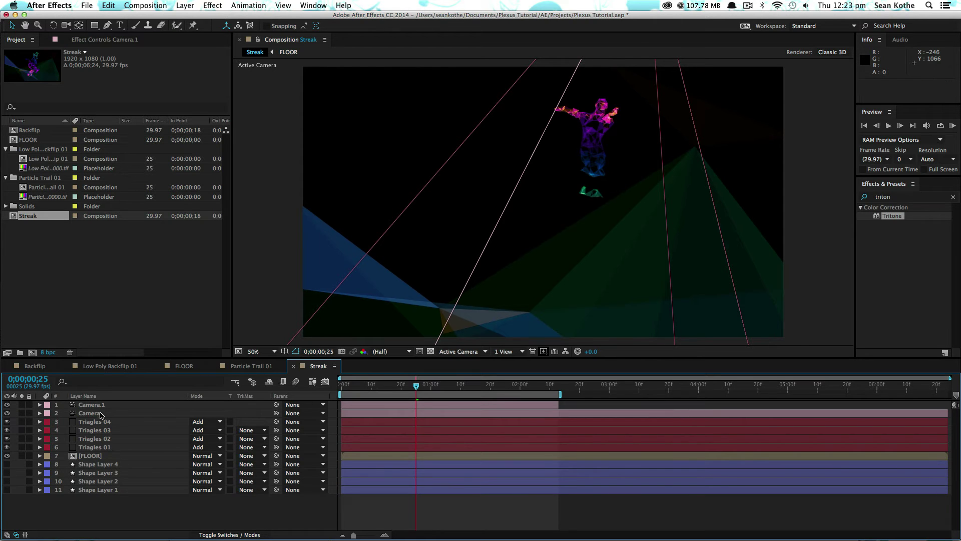
left_click(101, 414)
key("BackSpace")
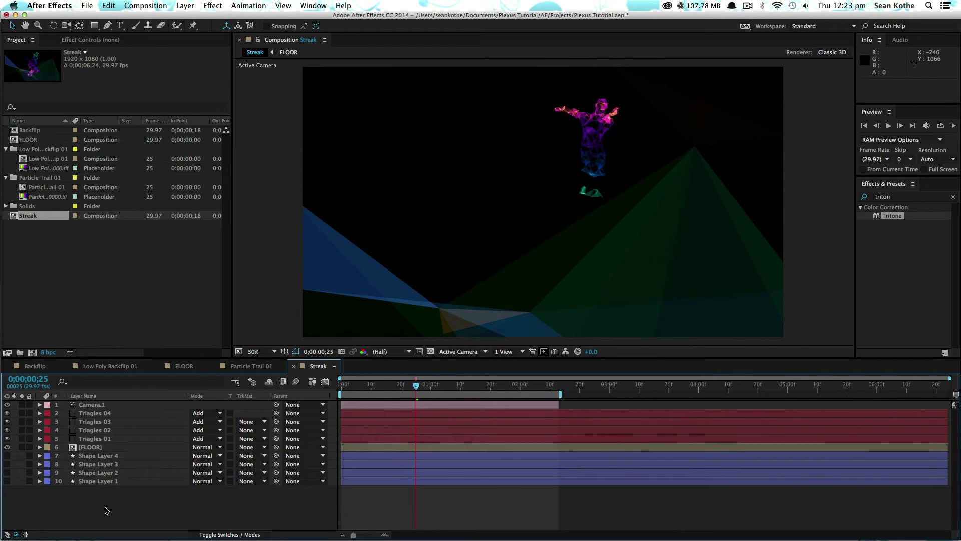
Step: Duplicate the FLOOR comp as FLOOR 2 and swap it in as Streak's FLOOR layer source
left_click(29, 141)
key("super")
key("super+d")
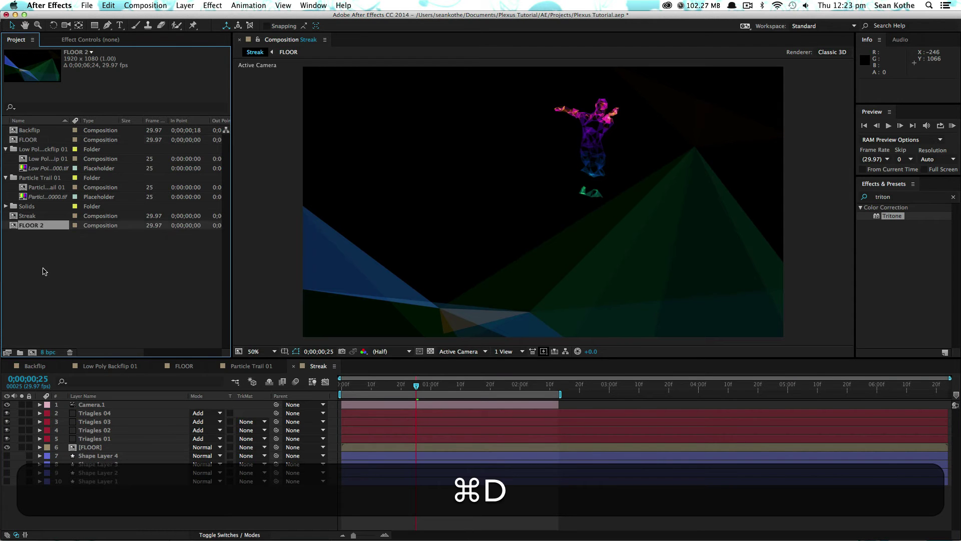
key("6")
left_click_drag(35, 150, 96, 449)
Step: Inside FLOOR 2, paste Camera.1 and delete the old Camera layer
double_click(95, 449)
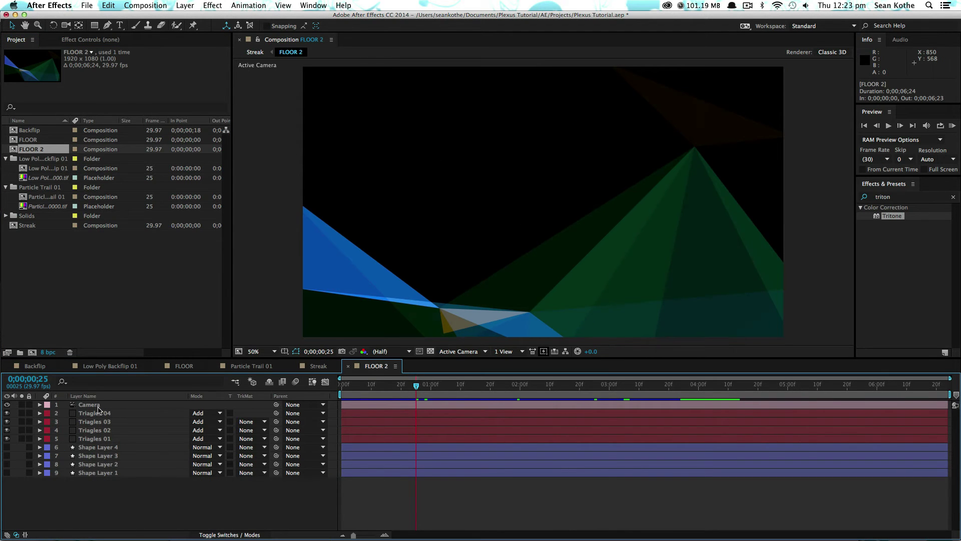
left_click(97, 406)
key("super+v")
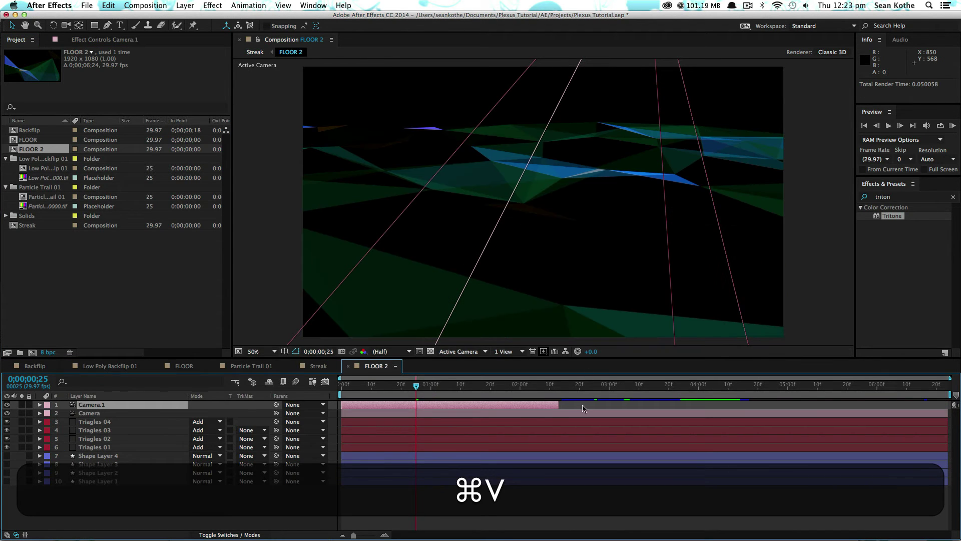
left_click(430, 412)
key("Delete")
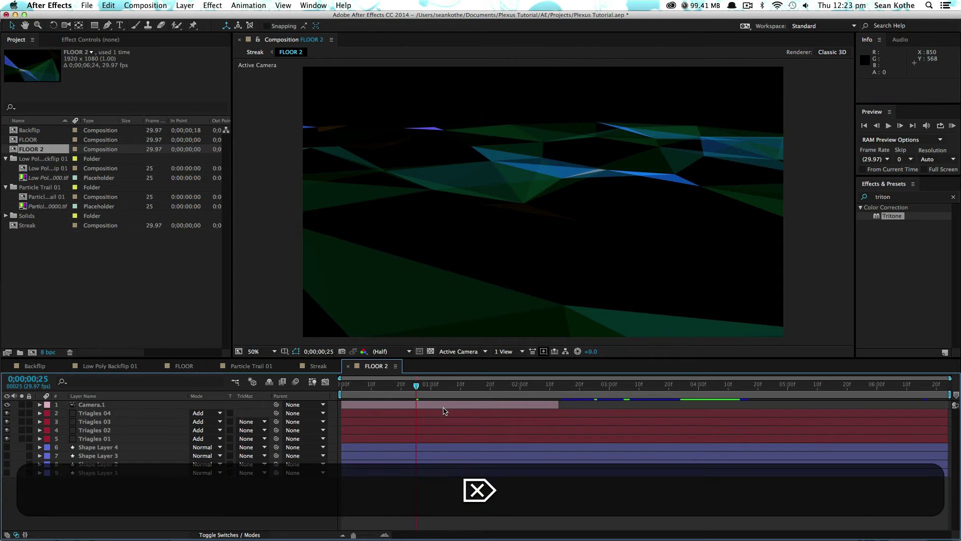
Step: Back in Streak, trim the comp to its work area
left_click(255, 52)
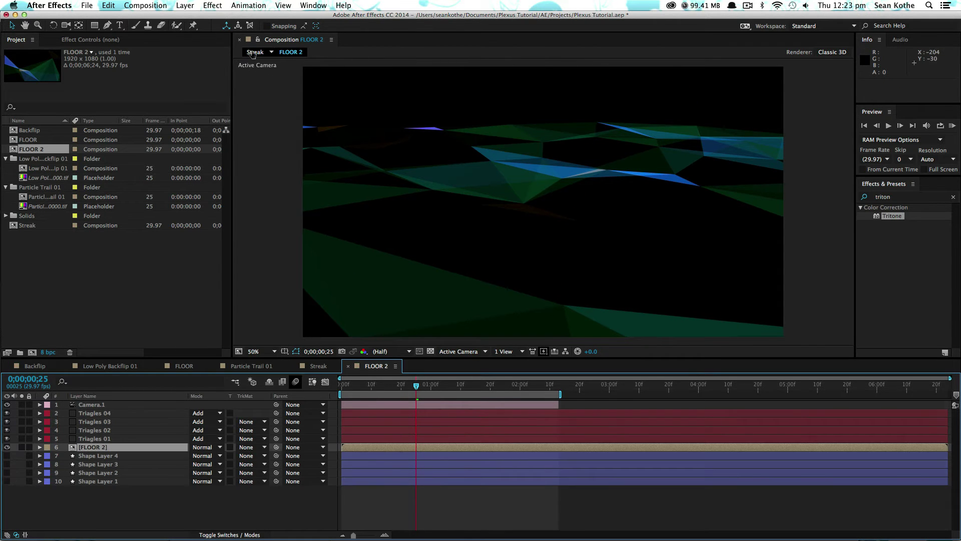
left_click(503, 395, "ctrl")
left_click(513, 429)
left_click(95, 439)
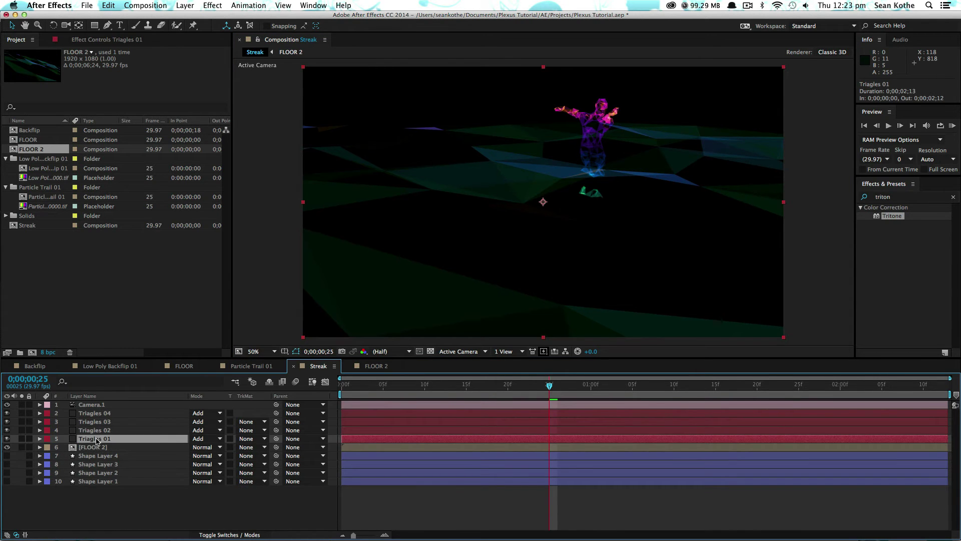
Step: Show Effect Controls and review the Plexus settings of Triagles 01 through 04
left_click(96, 40)
scroll(226, 191, "down", 3)
scroll(226, 191, "up", 1)
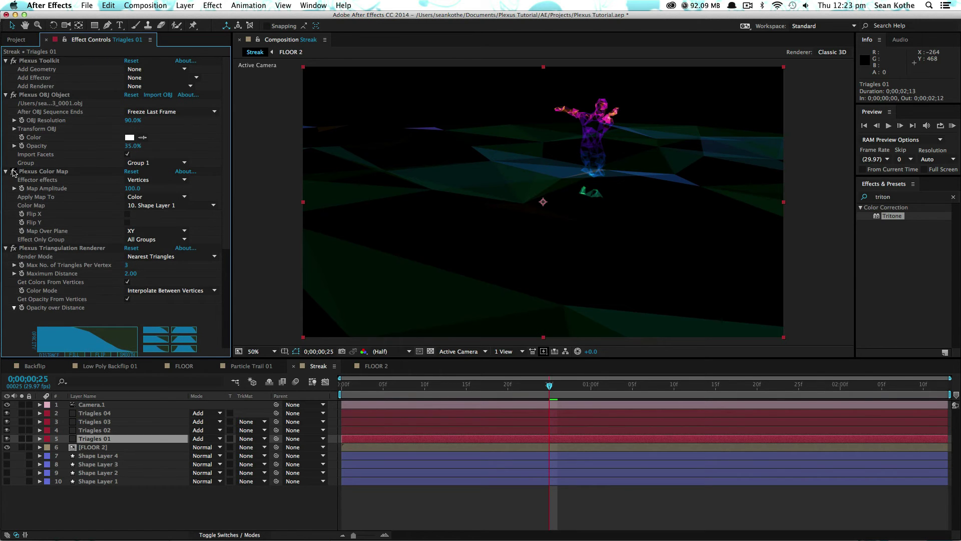
key("super+Up")
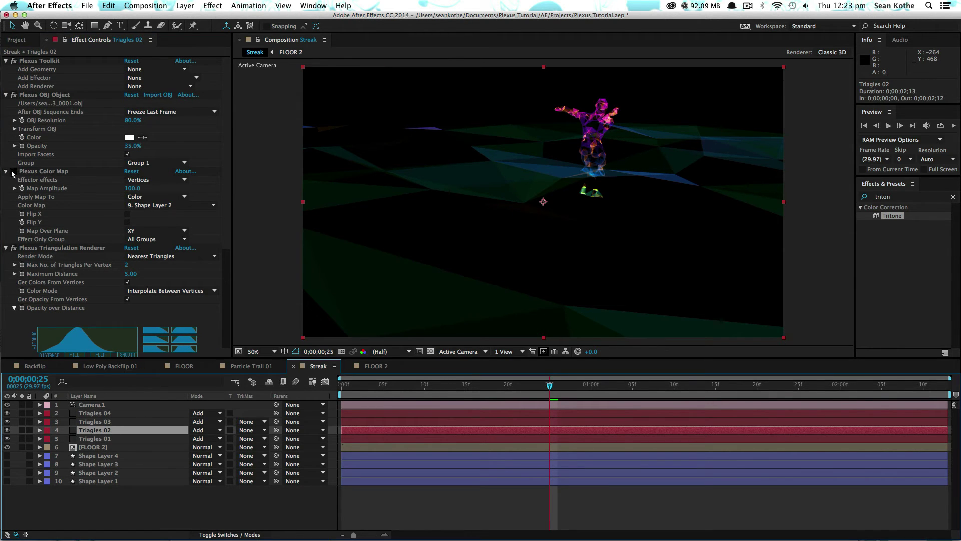
key("super+Up")
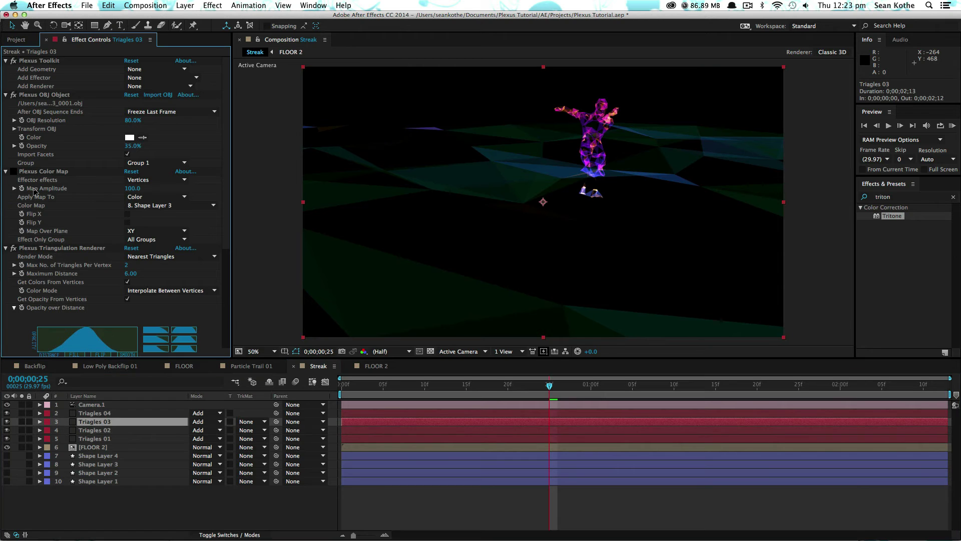
key("super+Up")
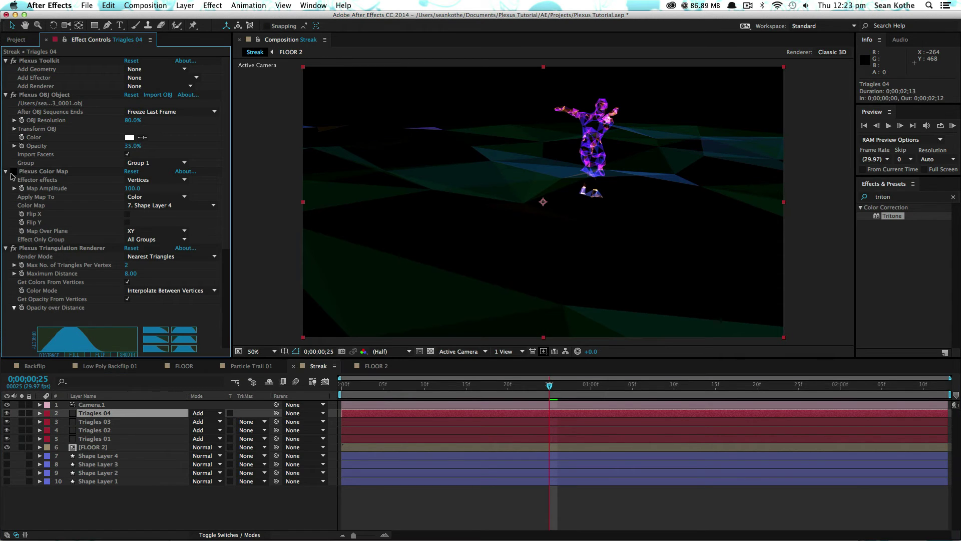
left_click(110, 438)
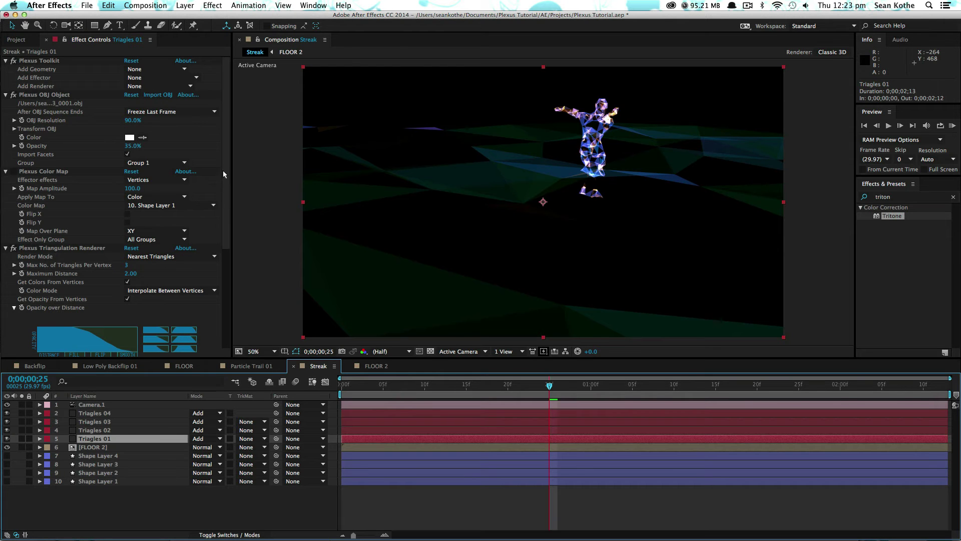
Step: Load Particle Trail V3 05_000.obj from the Streak folder into Triagles 01's Plexus OBJ Object
left_click(159, 95)
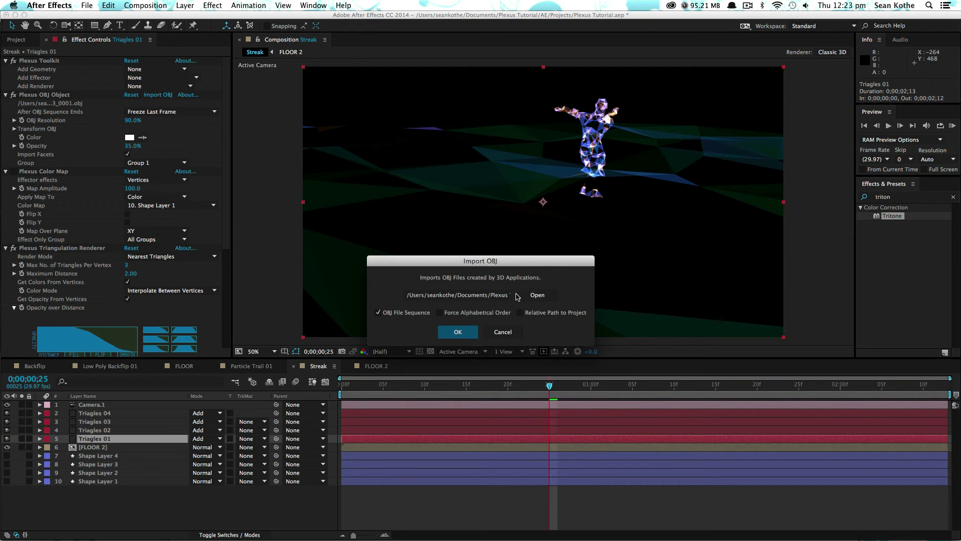
left_click(536, 296)
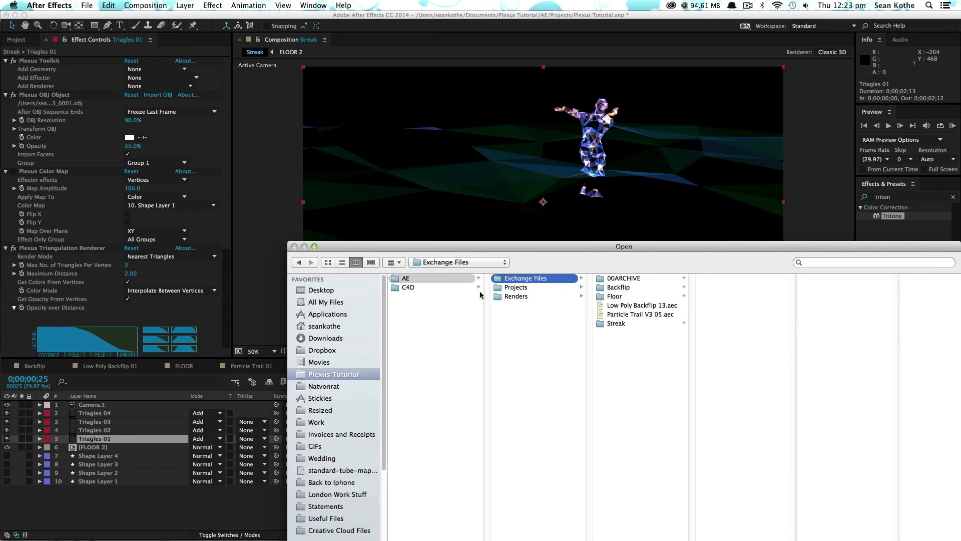
left_click(617, 324)
left_click(723, 281)
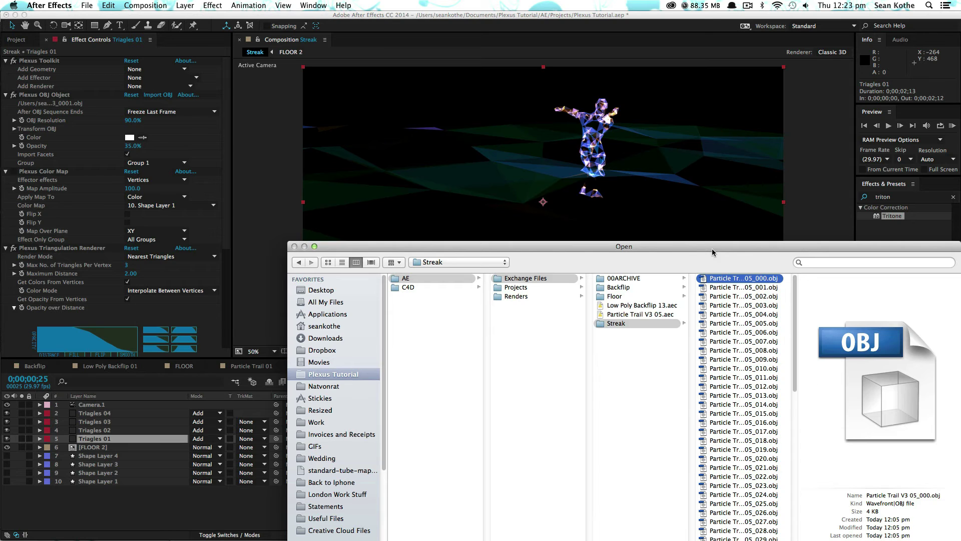
left_click_drag(712, 248, 638, 125)
left_click(920, 521)
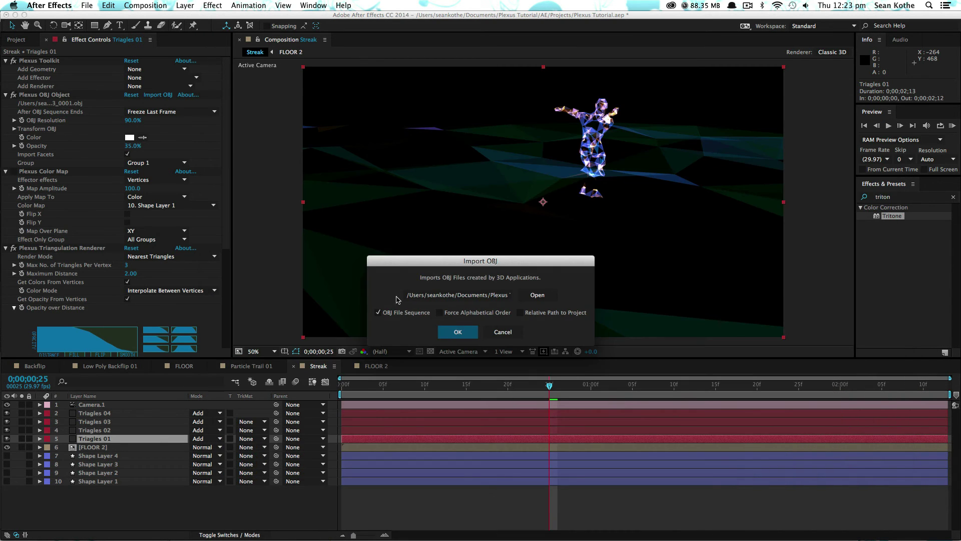
left_click(455, 334)
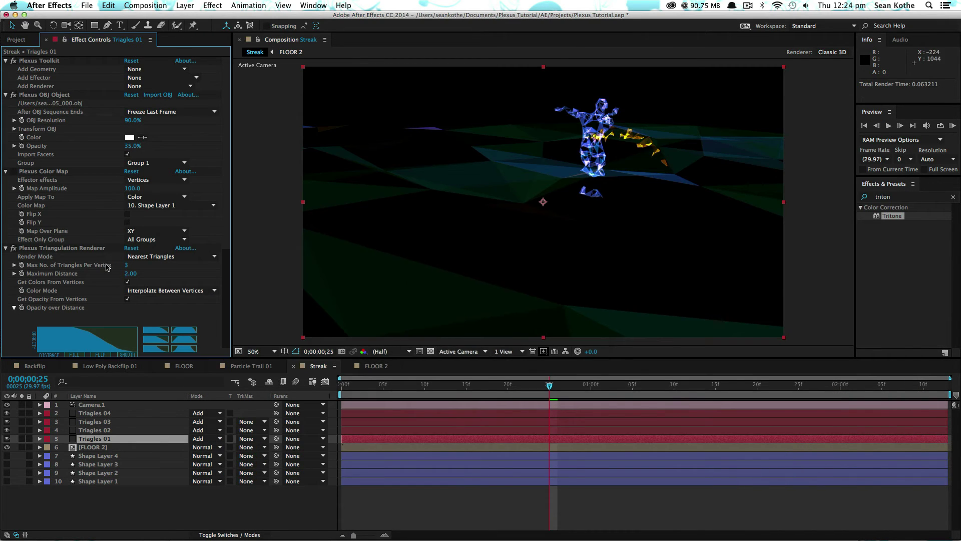
Step: Load the Particle Trail V3 05 OBJ sequence into Triagles 02's Plexus
left_click(108, 431)
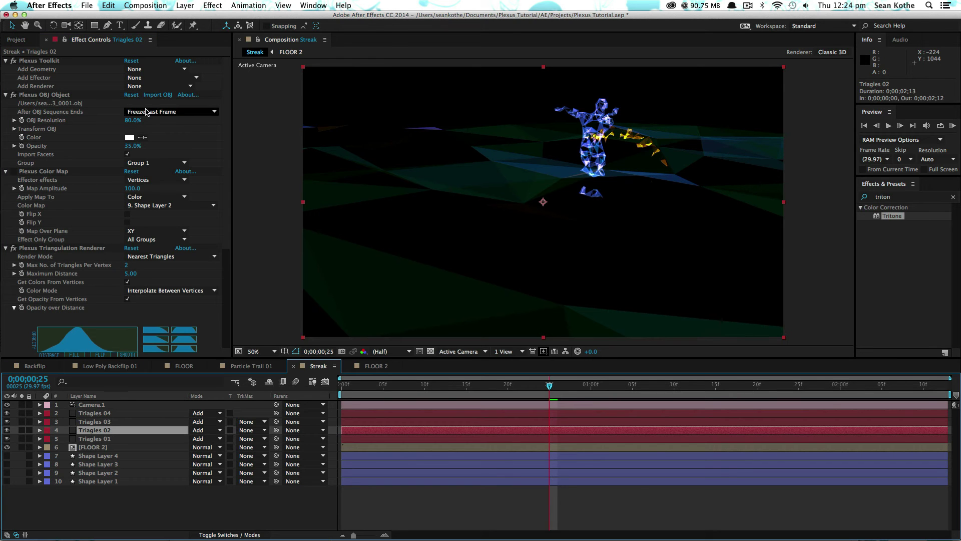
left_click(154, 97)
left_click(482, 180)
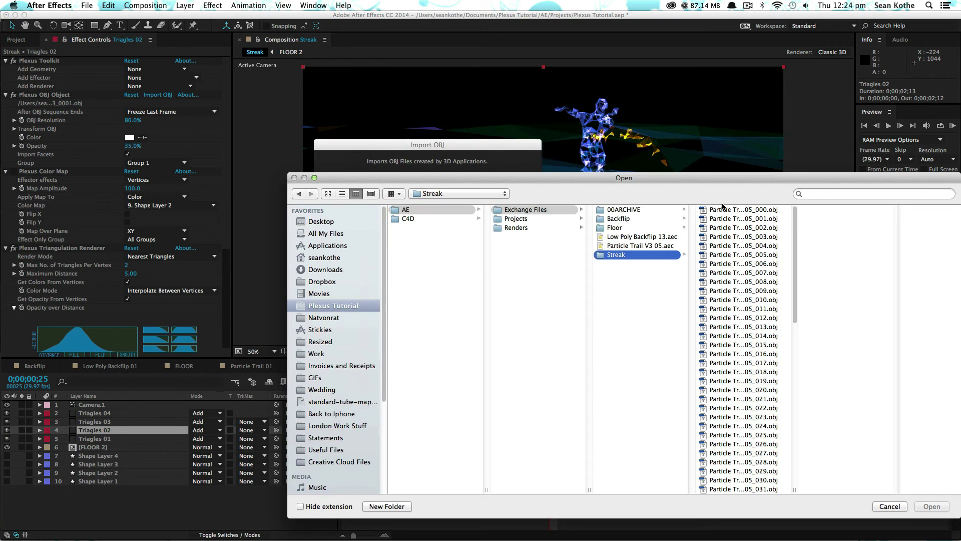
left_click(723, 209)
key("Return")
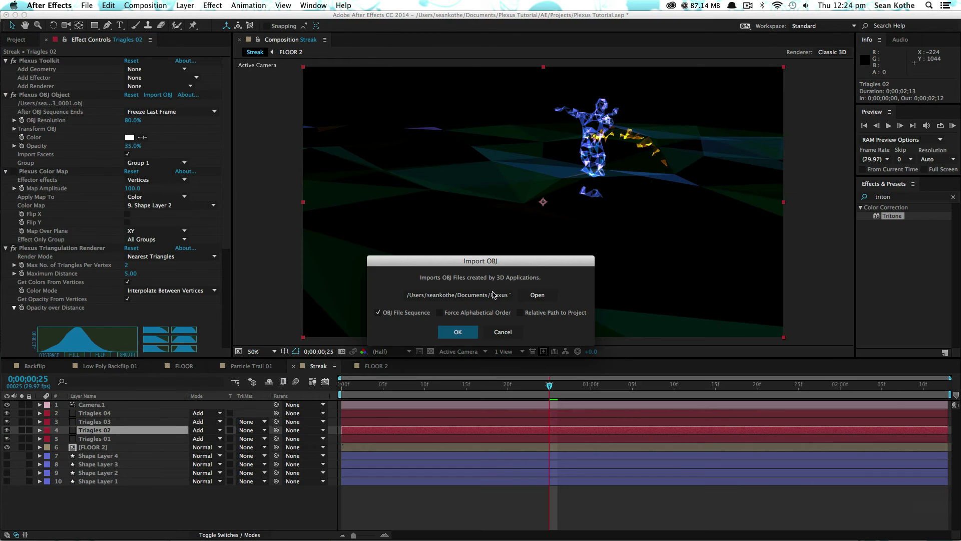
left_click(458, 331)
Step: Load the Particle Trail V3 05 OBJ sequence into Triagles 03's Plexus
left_click(94, 421)
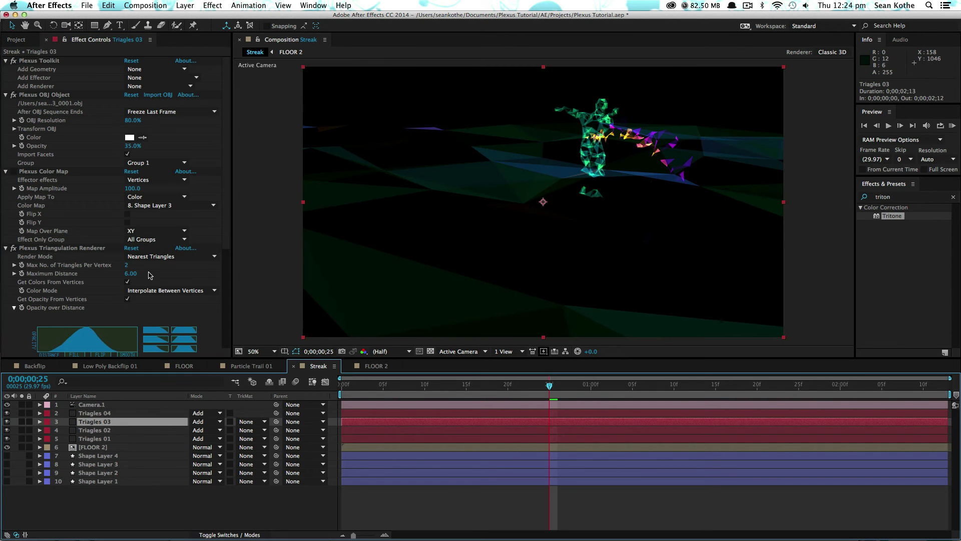
left_click(155, 96)
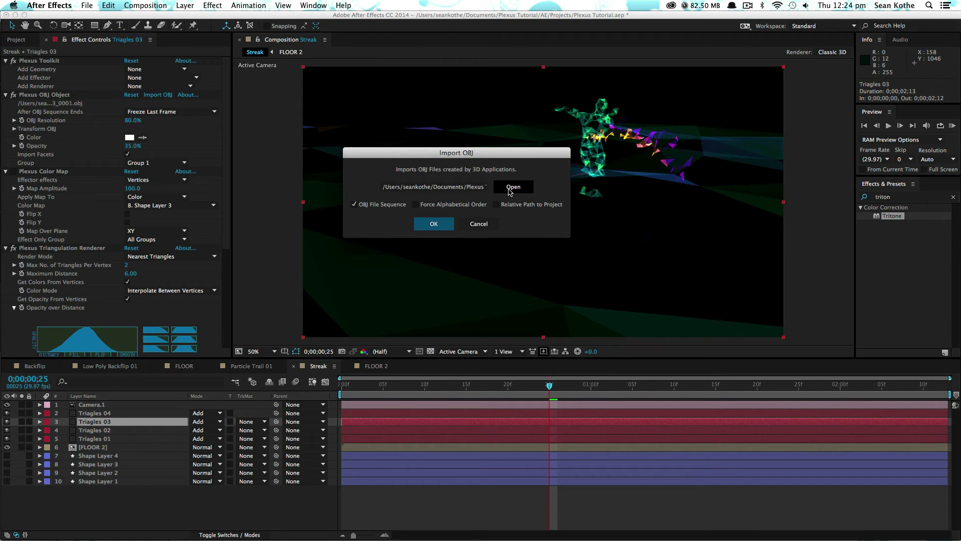
left_click(510, 187)
left_click(714, 220)
key("Return")
left_click(458, 332)
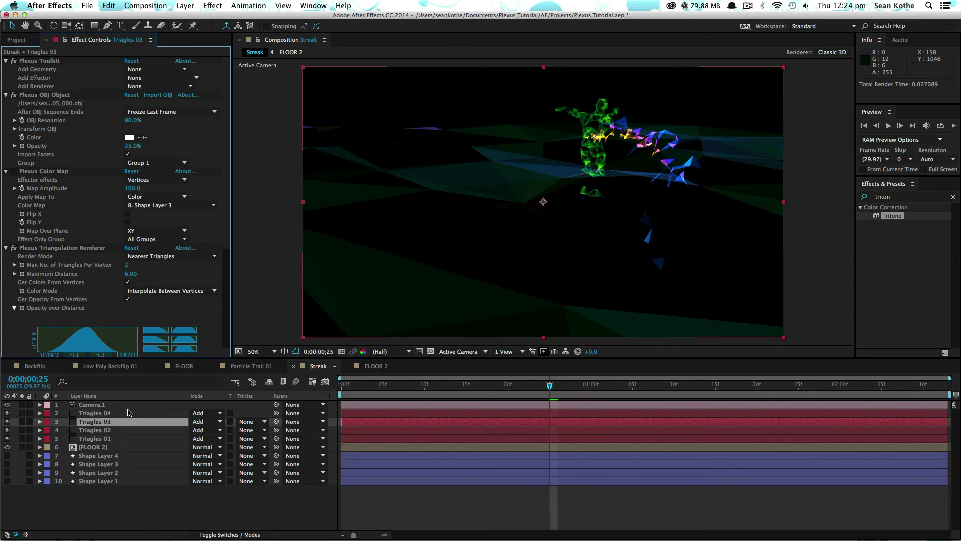
Step: Load the Particle Trail V3 05 OBJ sequence into Triagles 04's Plexus and preview the trails
left_click(110, 415)
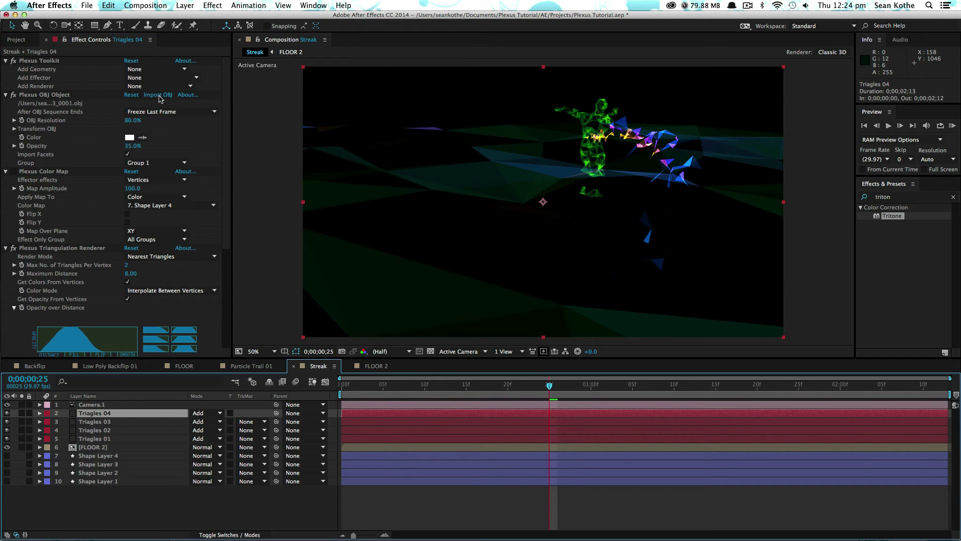
left_click(157, 94)
left_click(508, 193)
double_click(712, 223)
left_click(457, 332)
left_click_drag(455, 385, 491, 385)
Step: At frame 25, lower Triagles 01's Plexus OBJ opacity to 8%
left_click(549, 391)
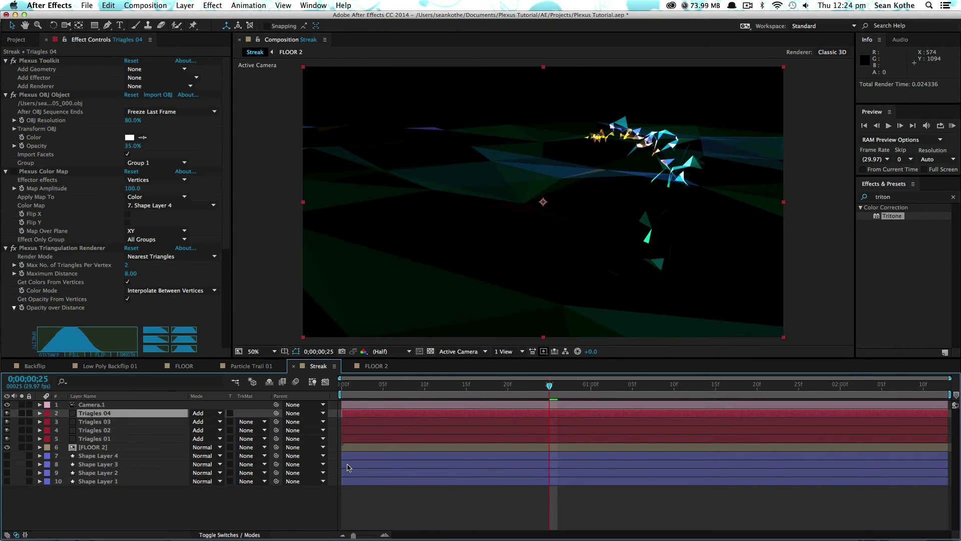
left_click(100, 438)
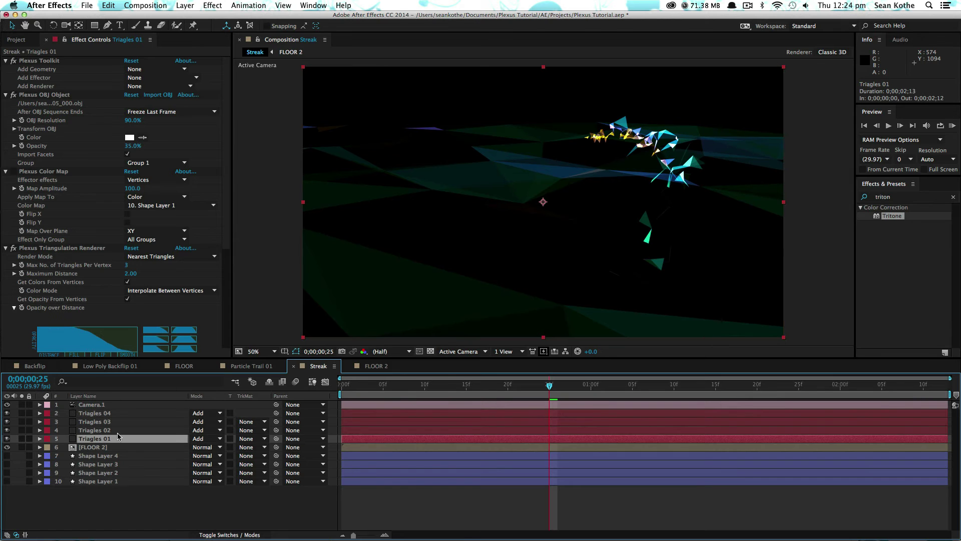
left_click_drag(225, 207, 227, 232)
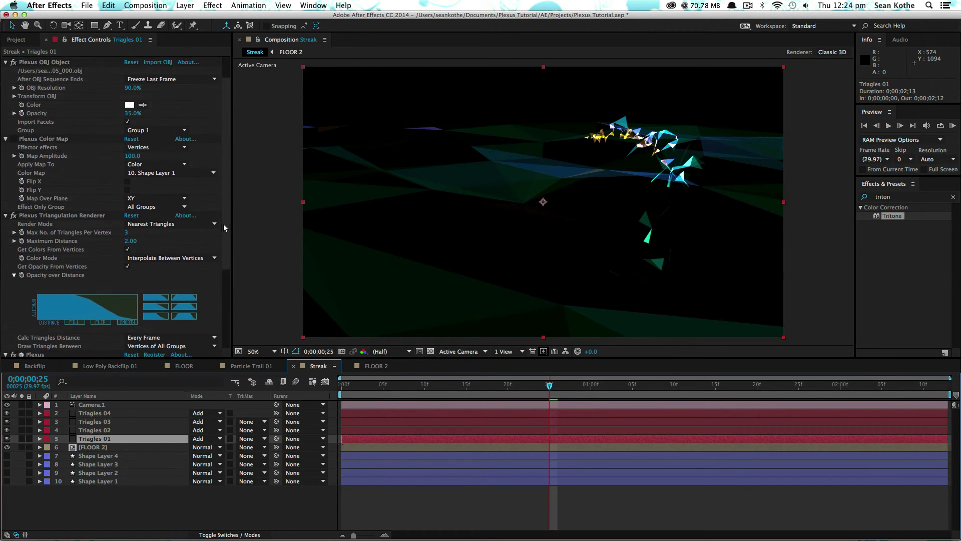
scroll(223, 226, "up", 3)
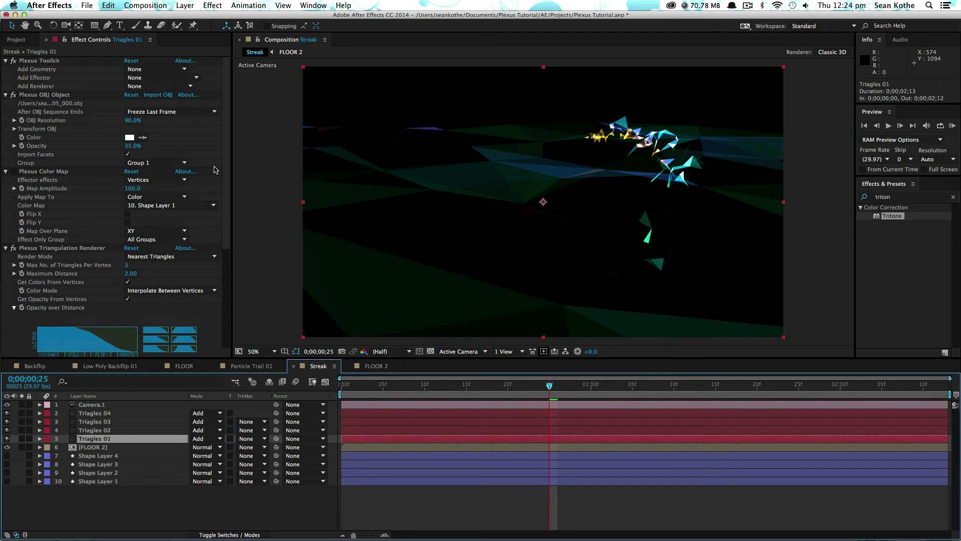
left_click_drag(132, 150, 119, 150)
key("Return")
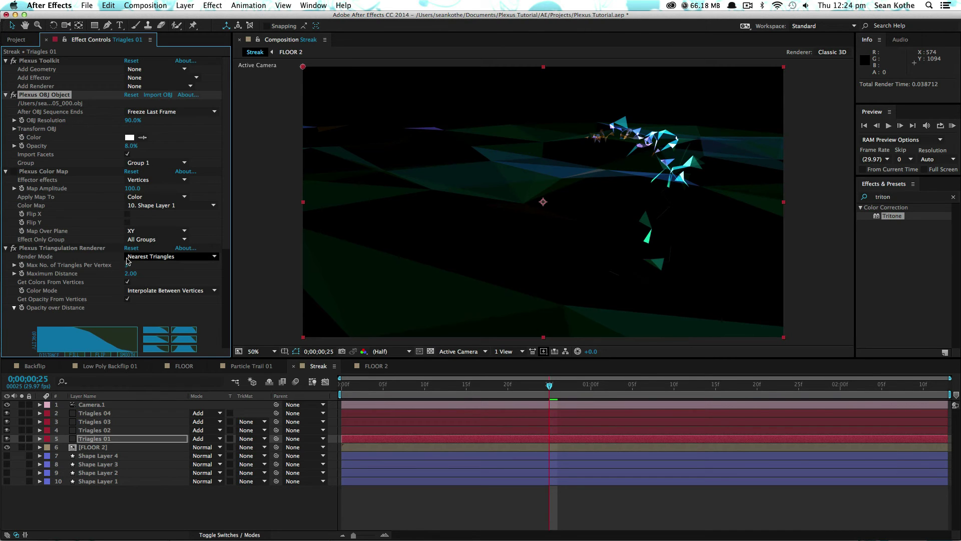
Step: Set Triagles 01's Max Triangles Per Vertex to 4 and Maximum Distance to 3
left_click(126, 266)
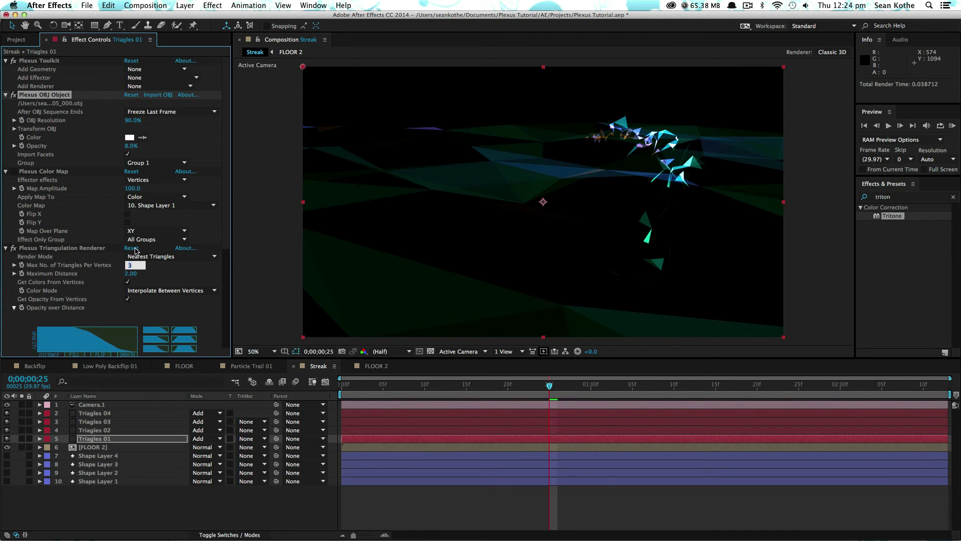
type("4")
key("Tab")
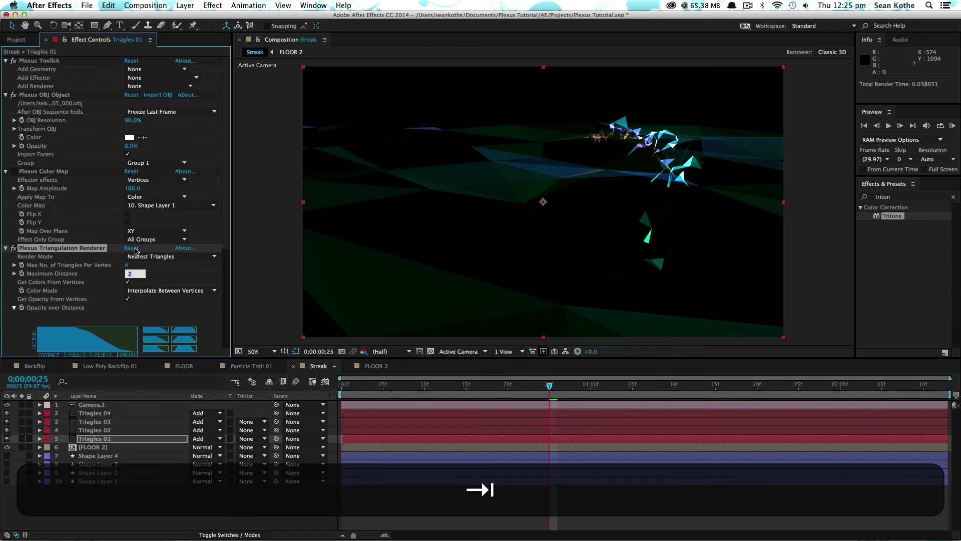
type("3")
key("Return")
Step: Give Triagles 02 10% OBJ opacity, 6 triangles per vertex and maximum distance 6
left_click(116, 431)
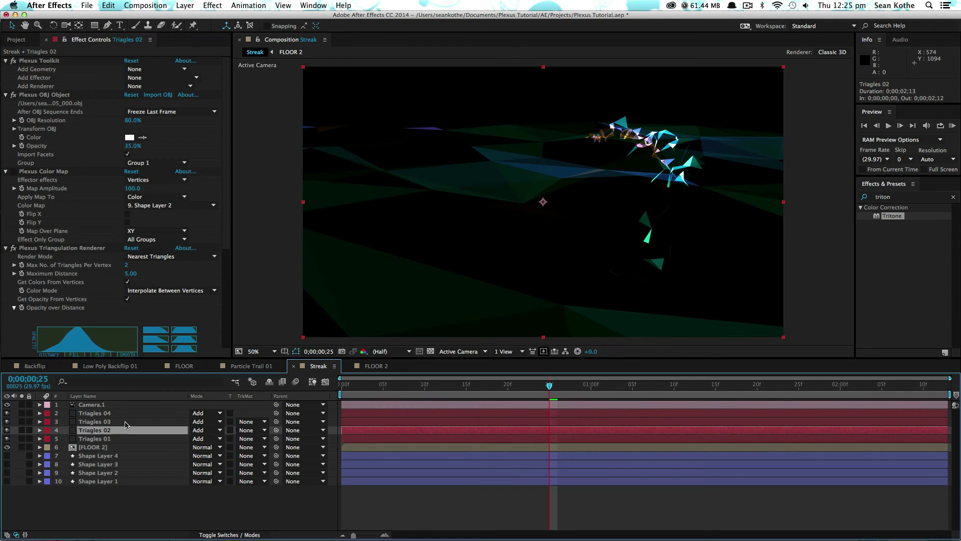
left_click(134, 146)
type("10")
key("Return")
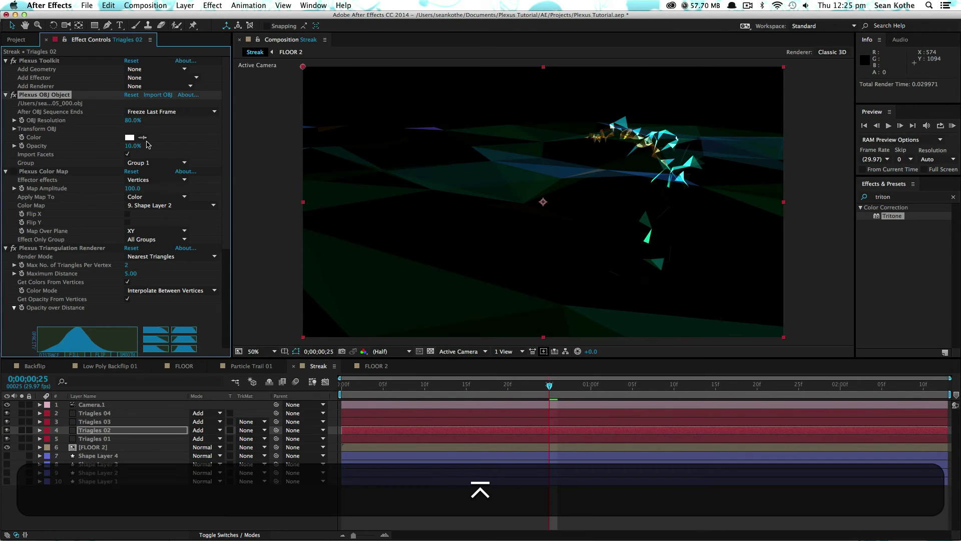
left_click(126, 265)
type("6")
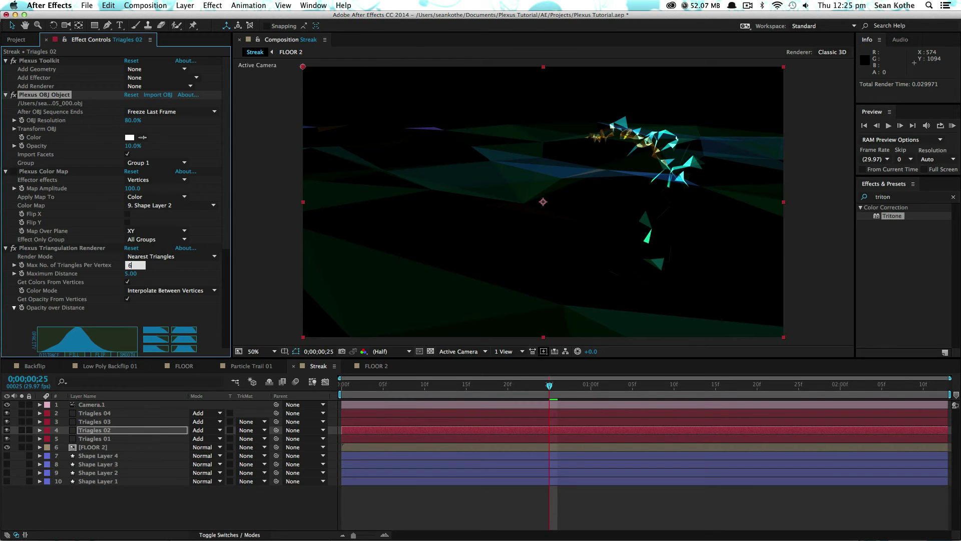
key("Tab")
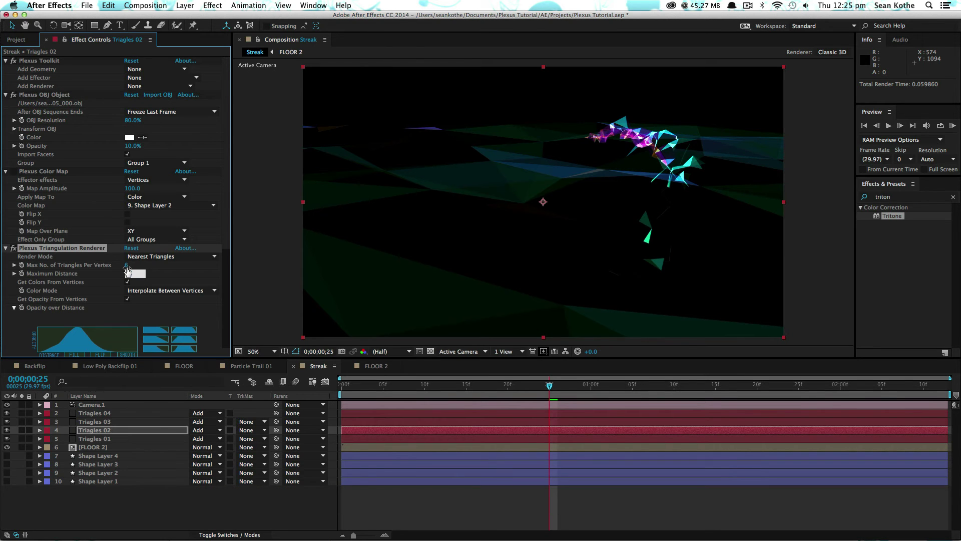
type("6")
key("Return")
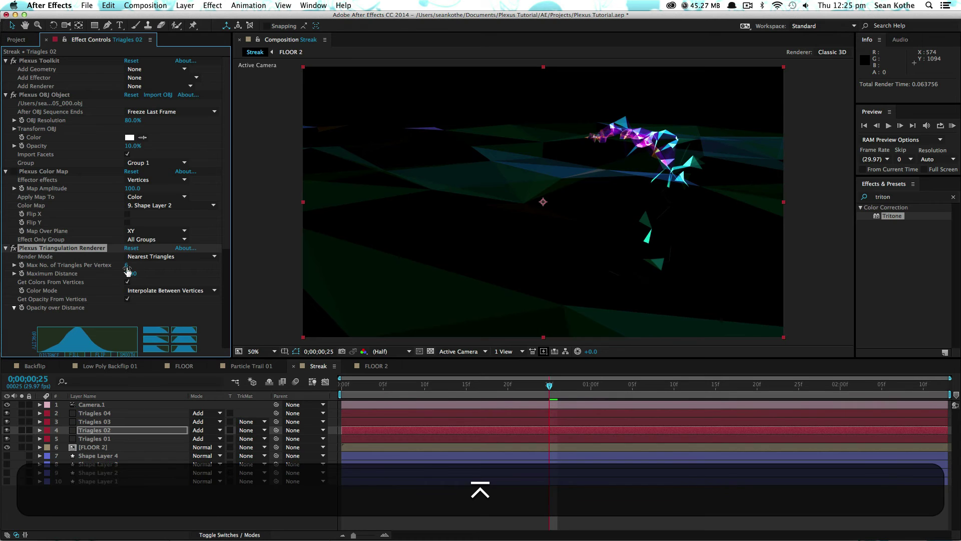
Step: Give Triagles 03 10% OBJ opacity, 5 triangles per vertex and maximum distance 10
left_click(105, 423)
left_click(130, 146)
type("10")
key("Return")
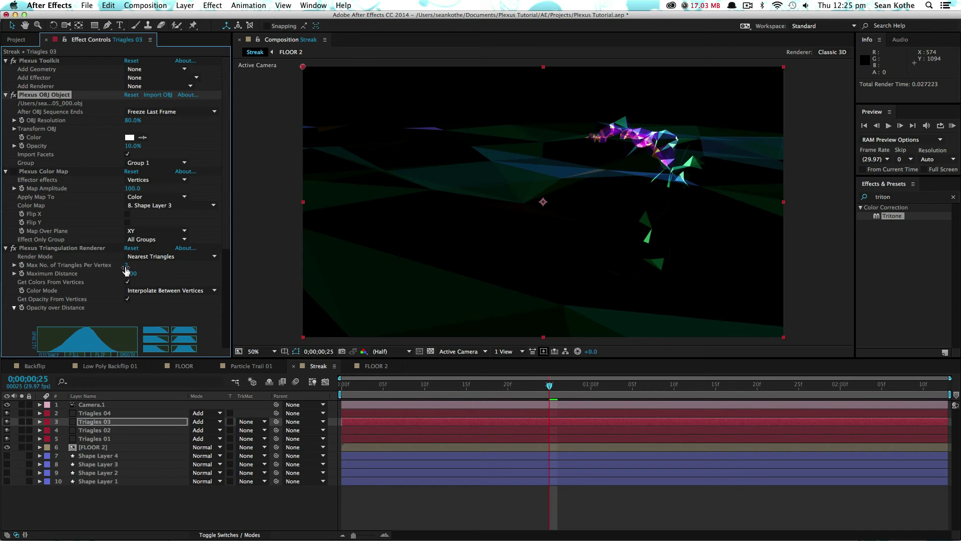
left_click(127, 264)
type("5")
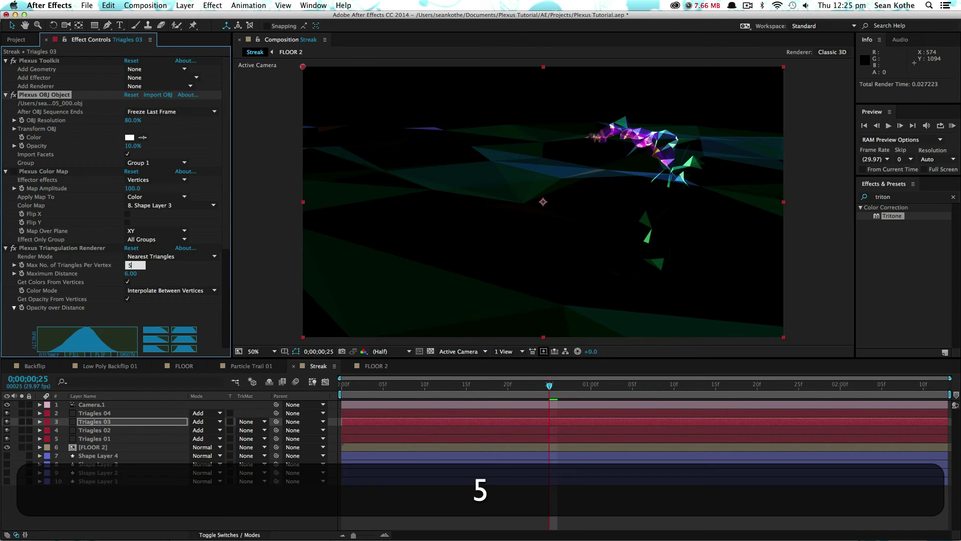
key("Tab")
type("10")
key("KP_Enter")
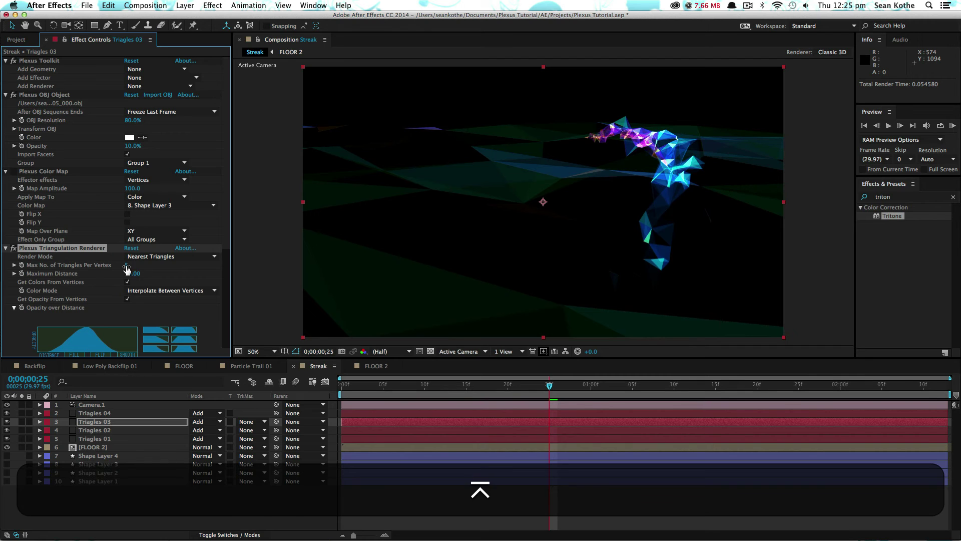
Step: Set Triagles 04's Plexus to 2% OBJ opacity, 4 triangles per vertex, 17 maximum distance
left_click(95, 415)
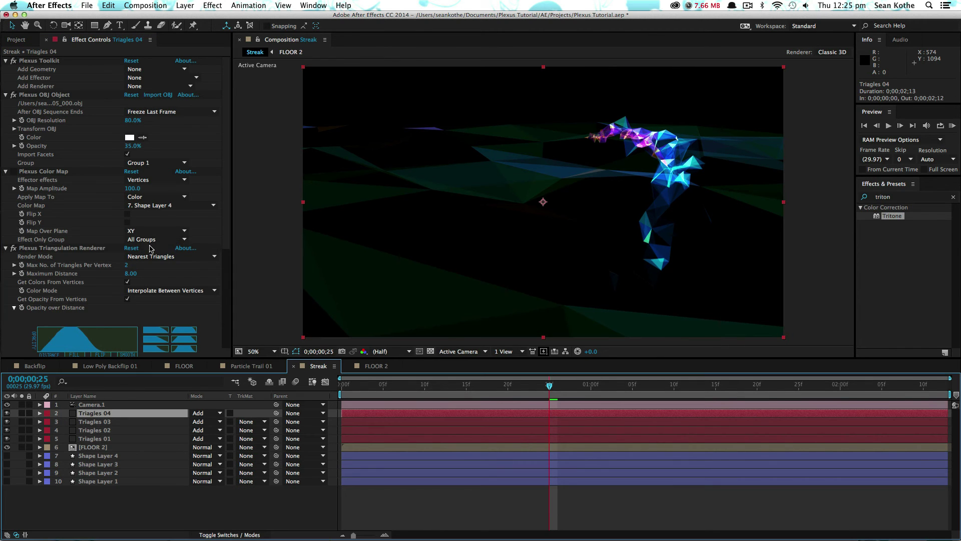
left_click(132, 145)
type("2")
key("KP_Enter")
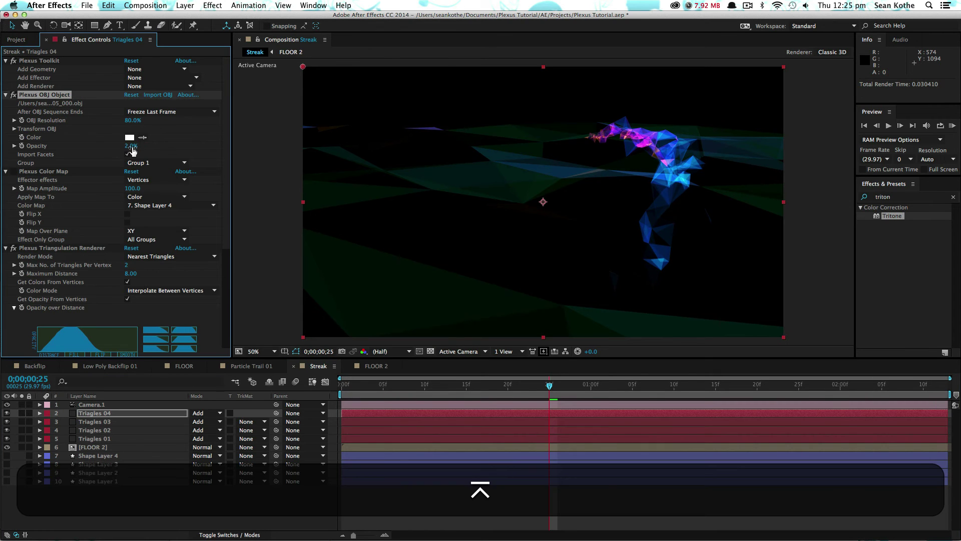
left_click(128, 265)
type("4")
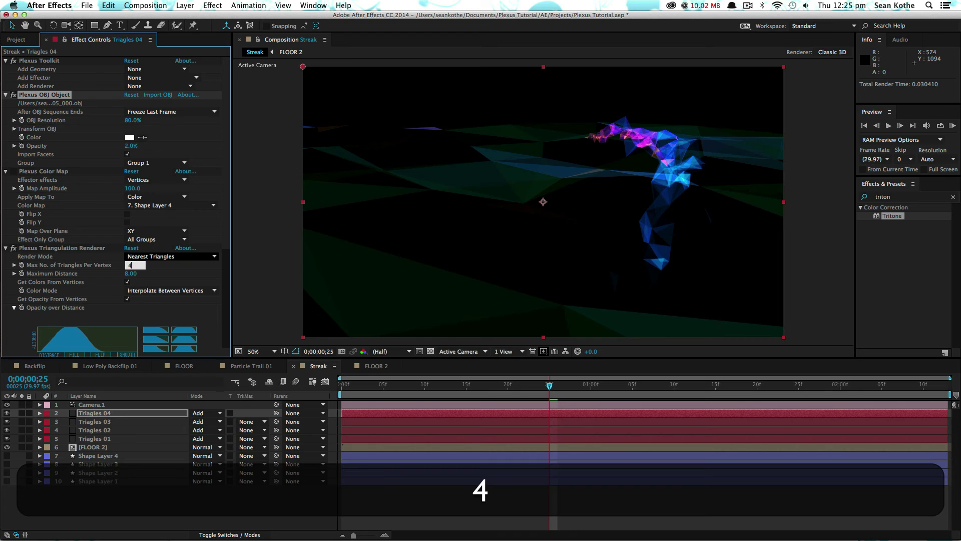
key("Tab")
type("17")
key("Return")
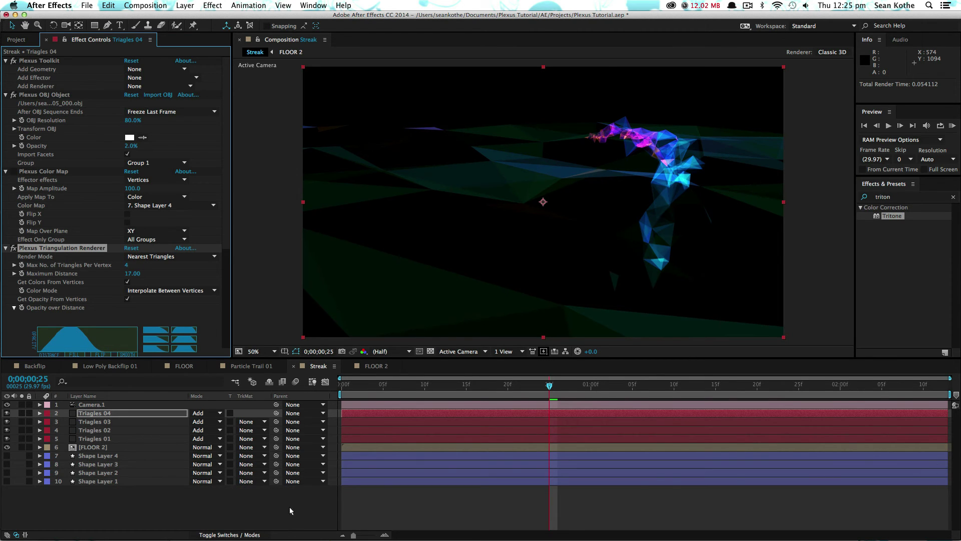
key("KP_0")
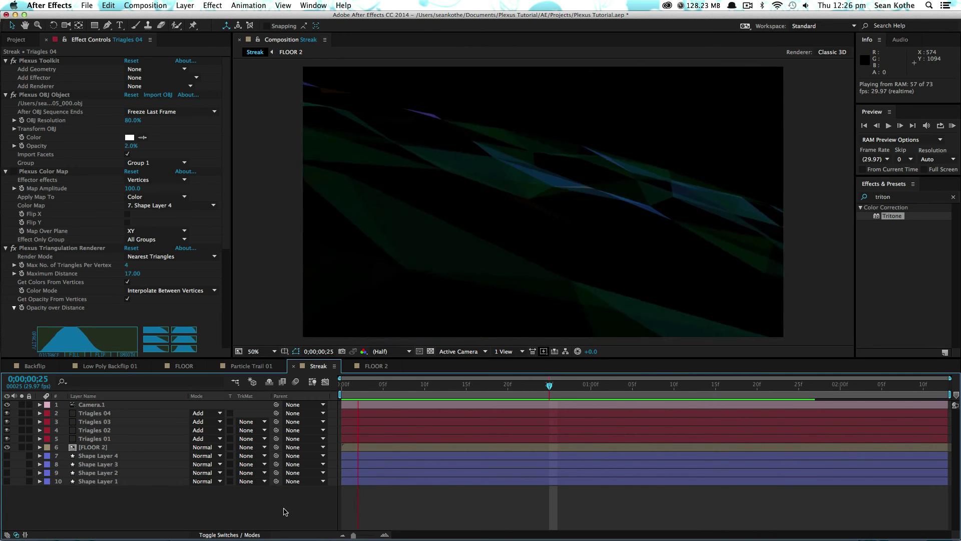
key("KP_0")
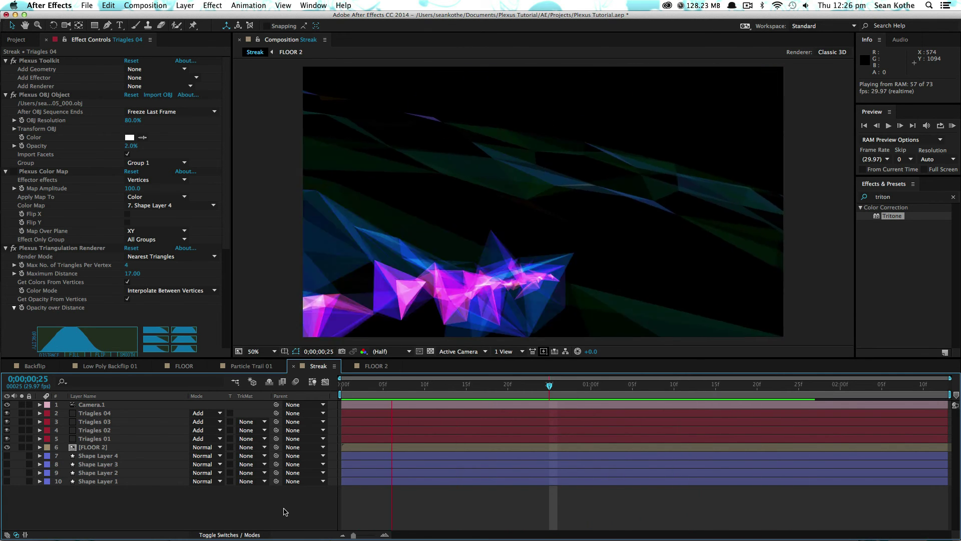
left_click(676, 391)
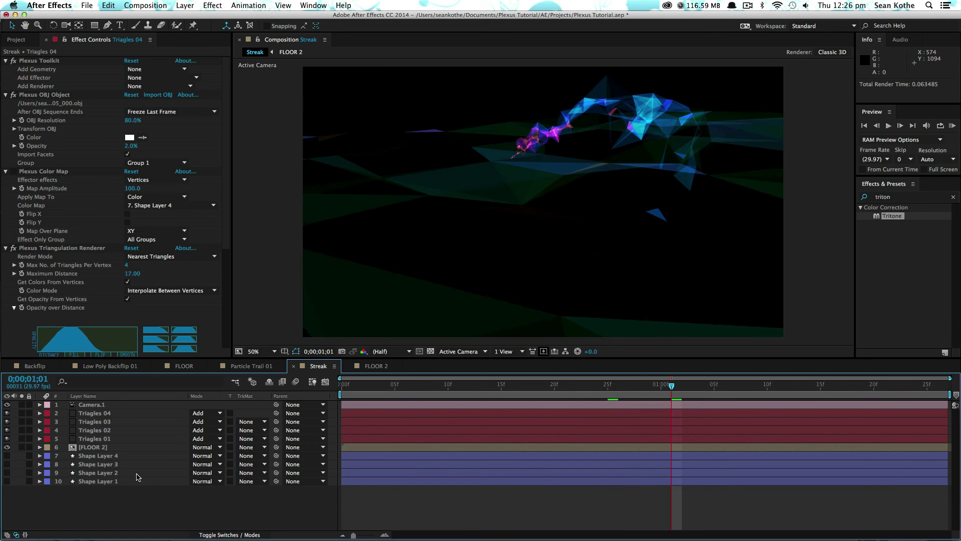
Step: Solo Triagles 01 and apply a Glow effect to it
left_click(22, 439)
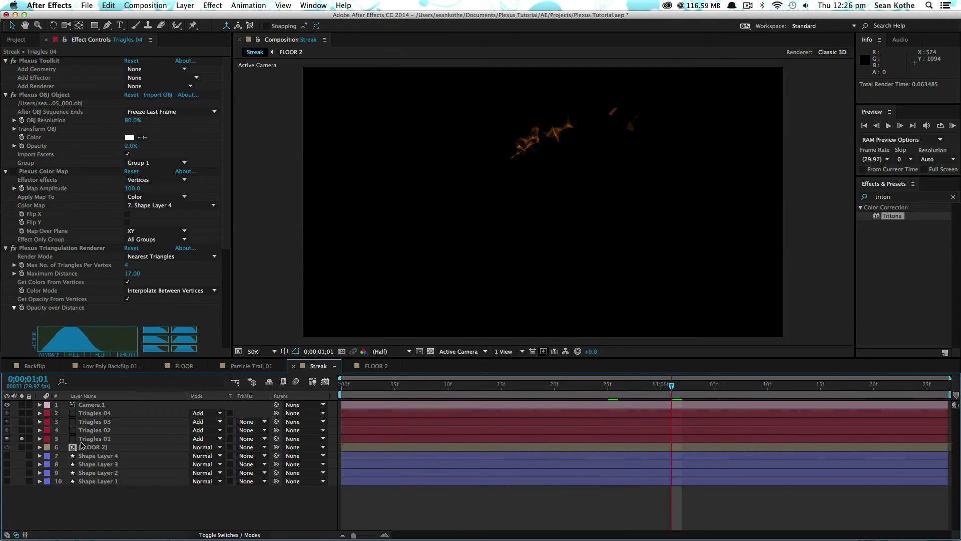
left_click(89, 440)
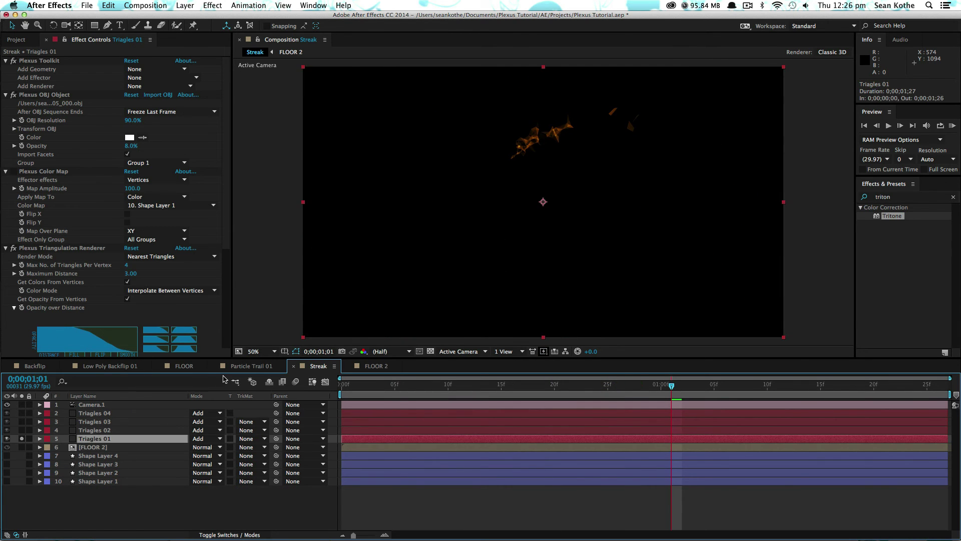
left_click(894, 197)
type("glow")
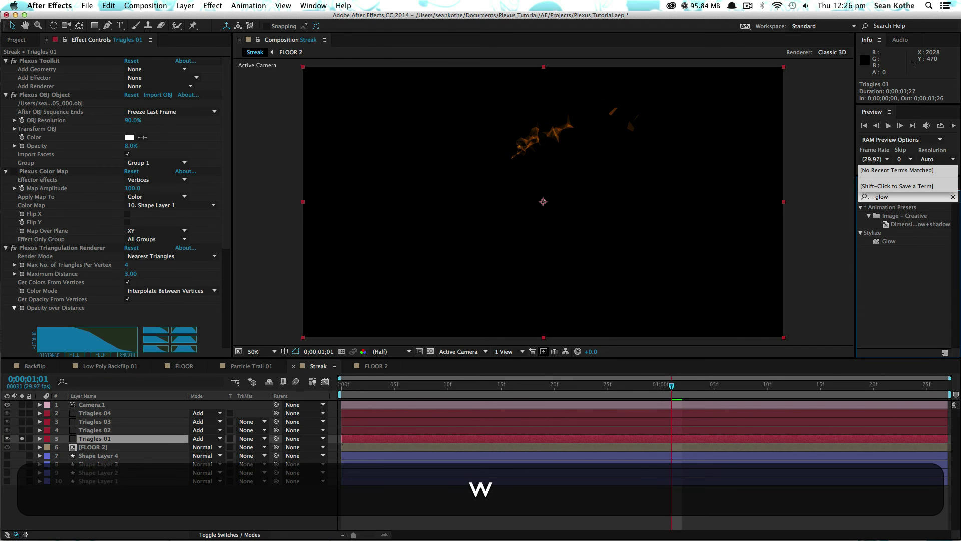
double_click(889, 241)
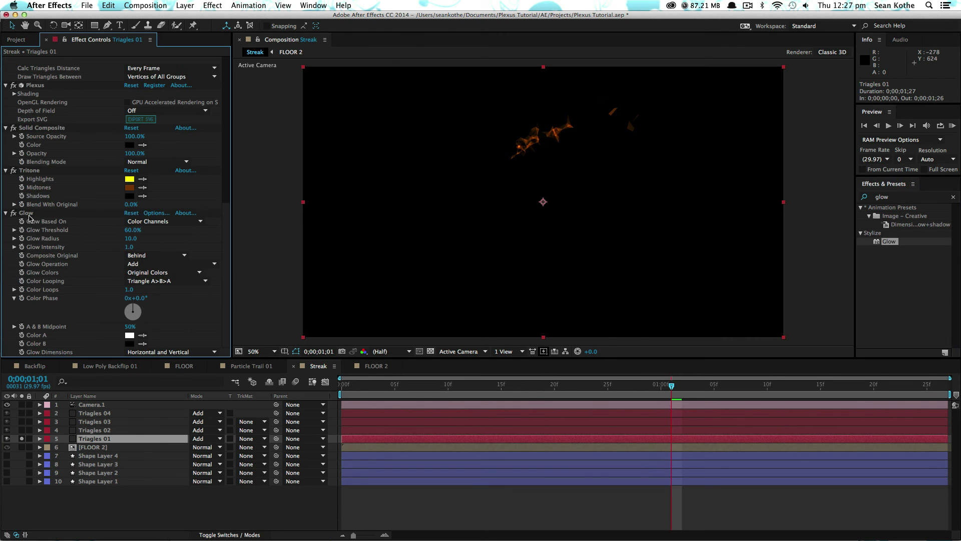
Step: Duplicate the Glow and set the two glow radii to 20 and 60
key("super+d")
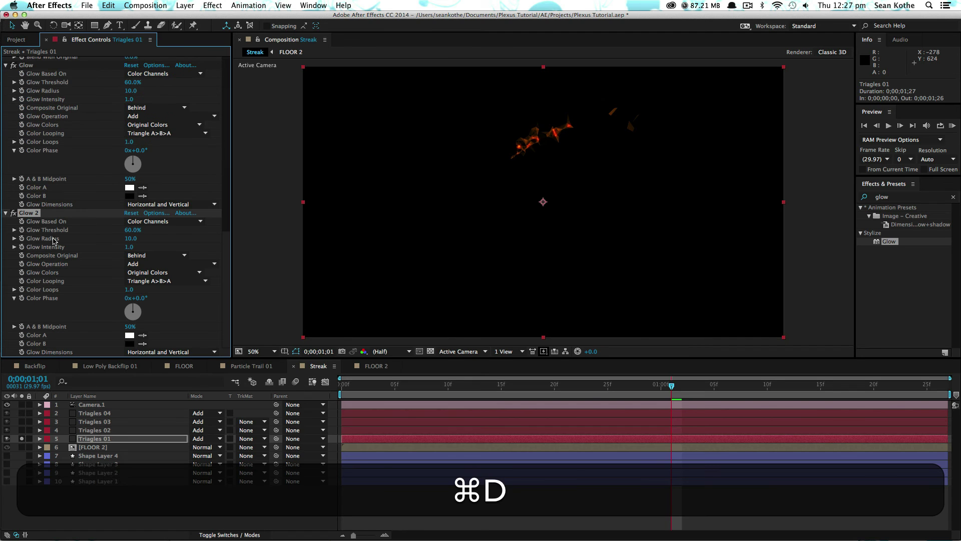
left_click(129, 91)
type("20")
key("Return")
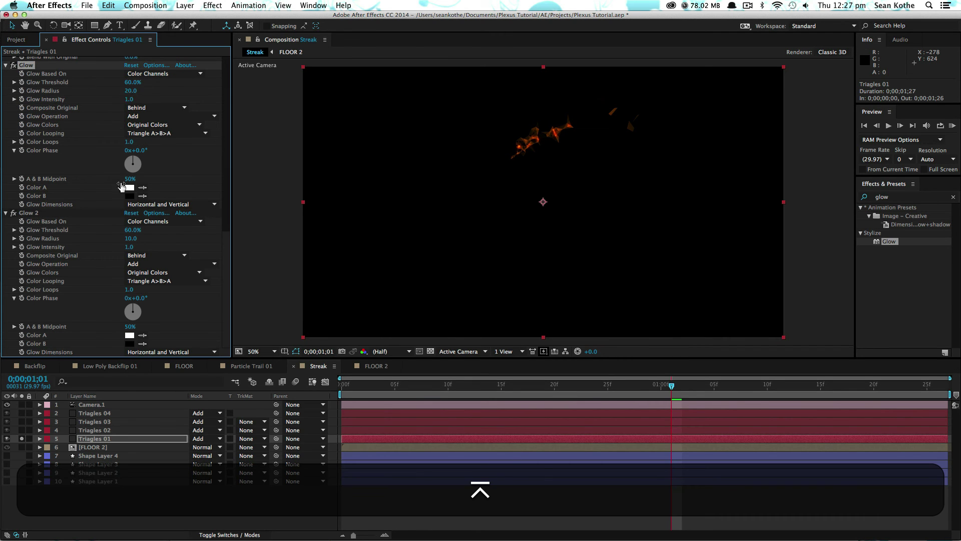
left_click(130, 239)
type("60")
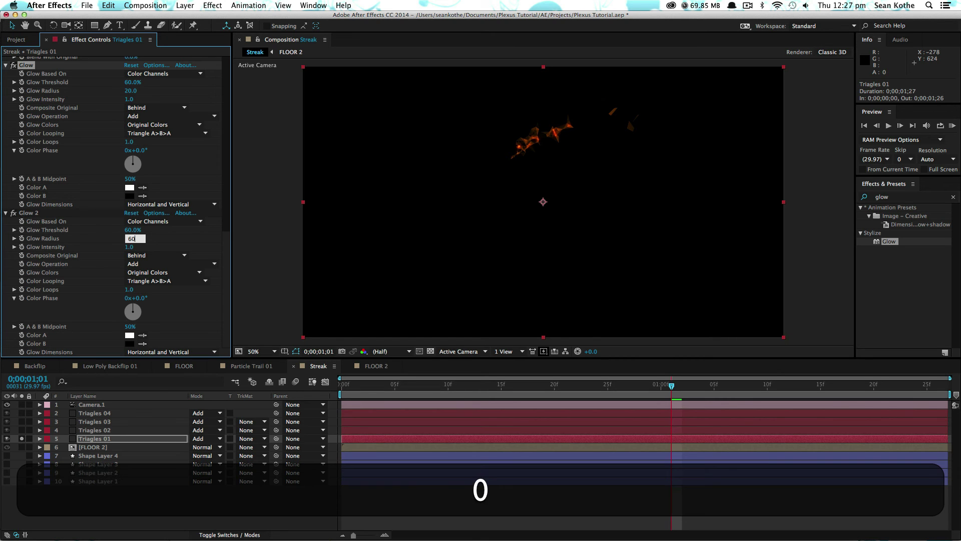
key("Return")
left_click_drag(510, 388, 448, 389)
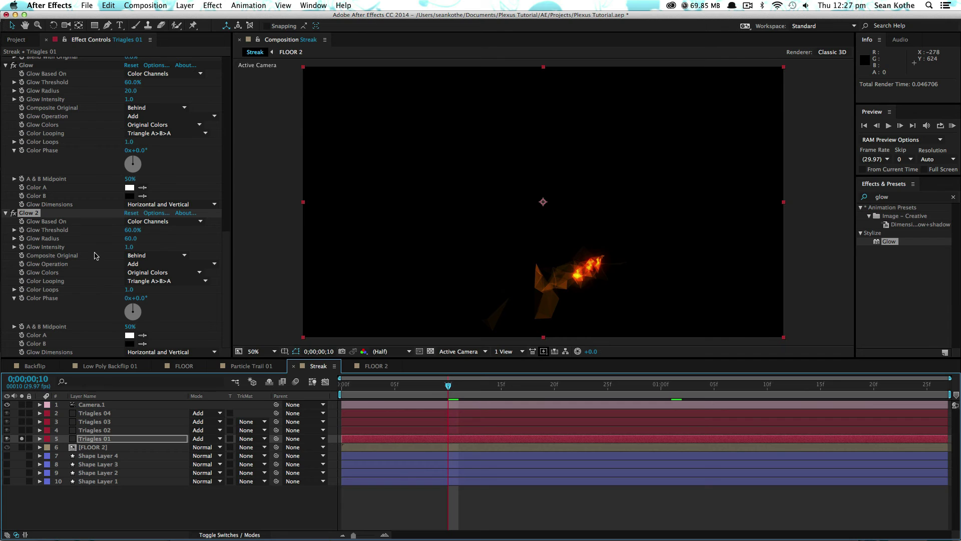
Step: Copy both Glow effects onto Triagles 02 and solo that layer too
left_click(27, 65)
left_click(33, 213, "shift")
key("shift+super+c")
left_click(22, 430)
left_click(95, 430)
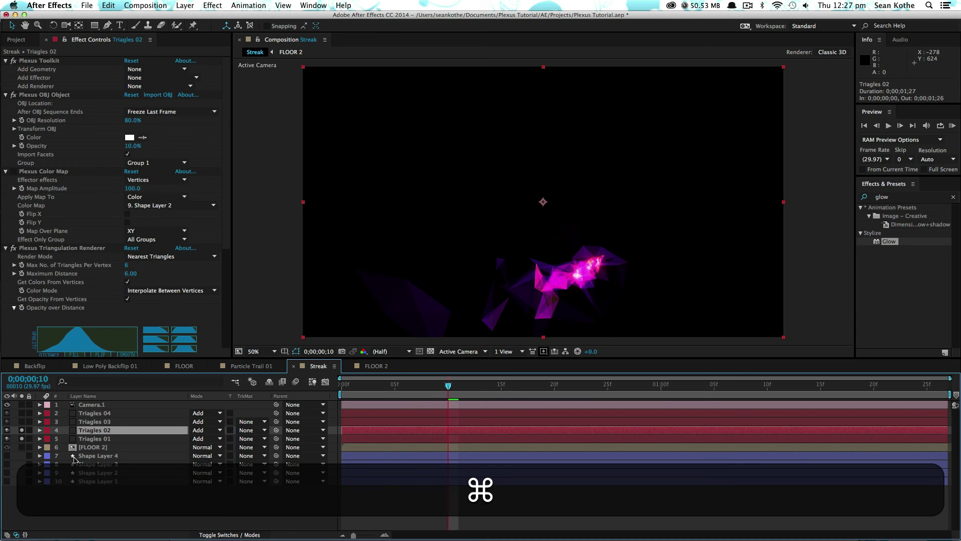
key("super+v")
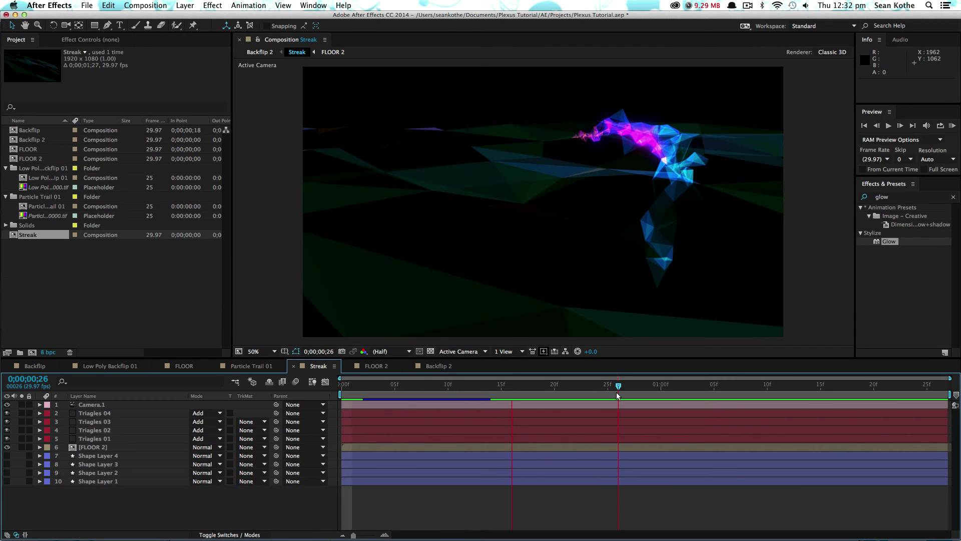
Step: Duplicate Triagles 01–04 as Triagles 05–08 and move them below FLOOR 2
left_click(615, 391)
mouse_move(615, 391)
left_mouse_down()
mouse_move(489, 388)
mouse_move(669, 400)
mouse_move(605, 398)
mouse_move(619, 396)
left_mouse_up()
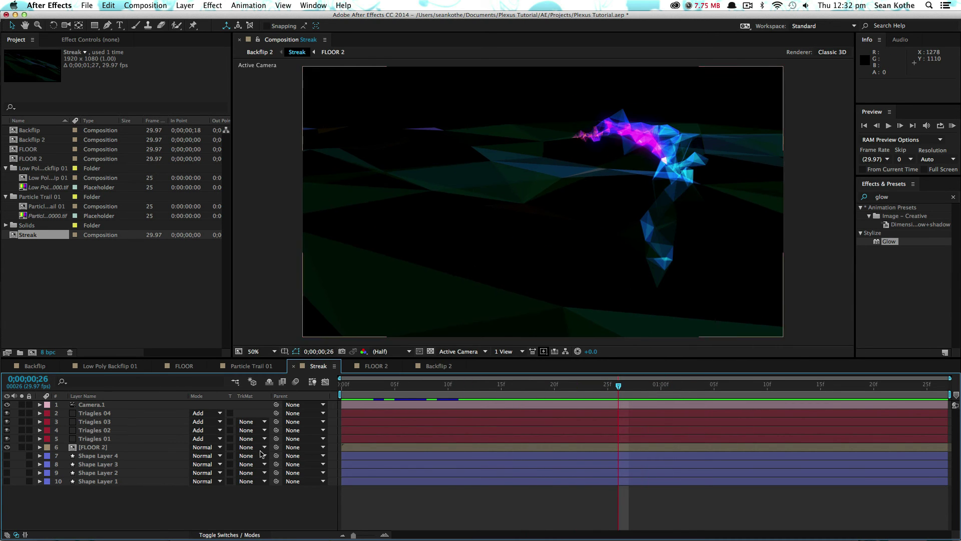
left_click(103, 413)
left_click(103, 438, "shift")
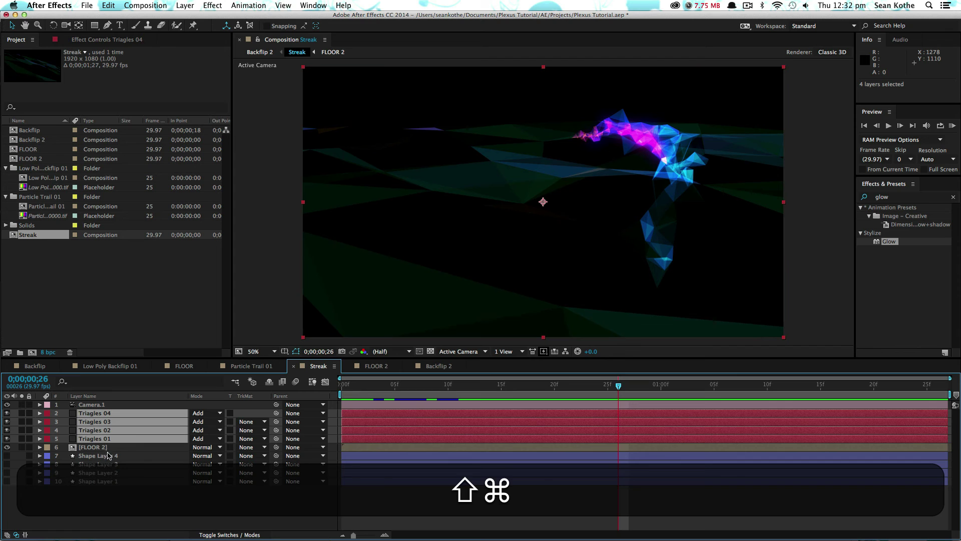
key("super+d")
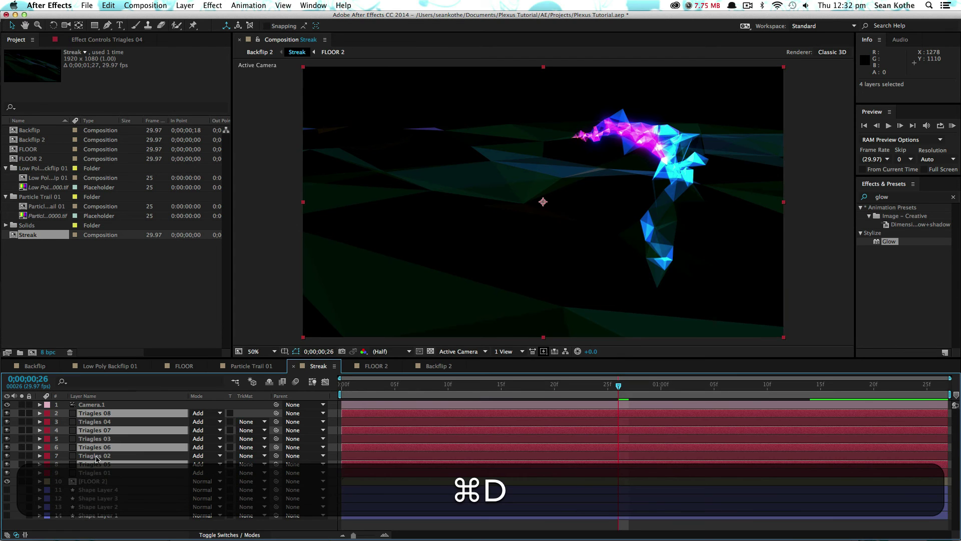
left_click_drag(94, 462, 98, 481)
Step: Turn off Invert Y for Triagles 08 and set its OBJ XY Location Y to 12
left_click(100, 455)
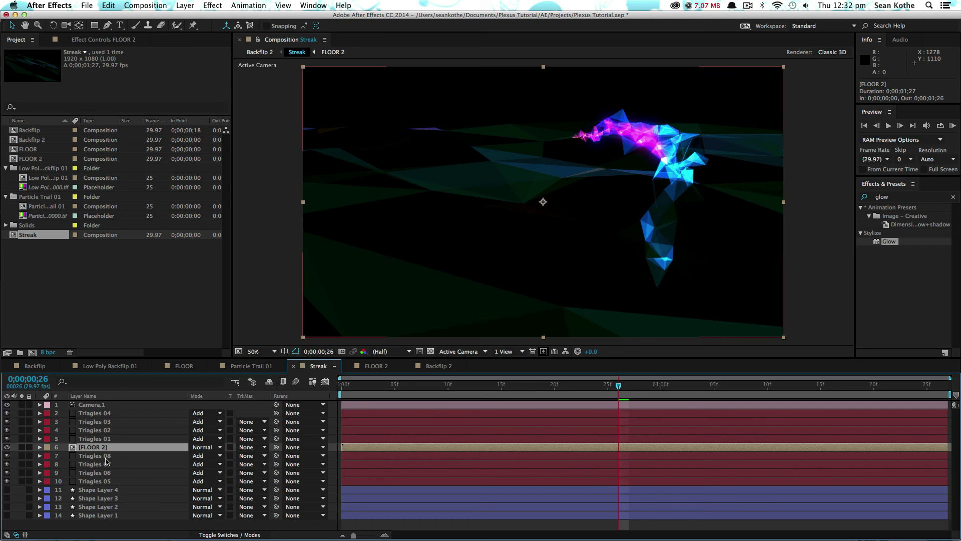
left_click(93, 40)
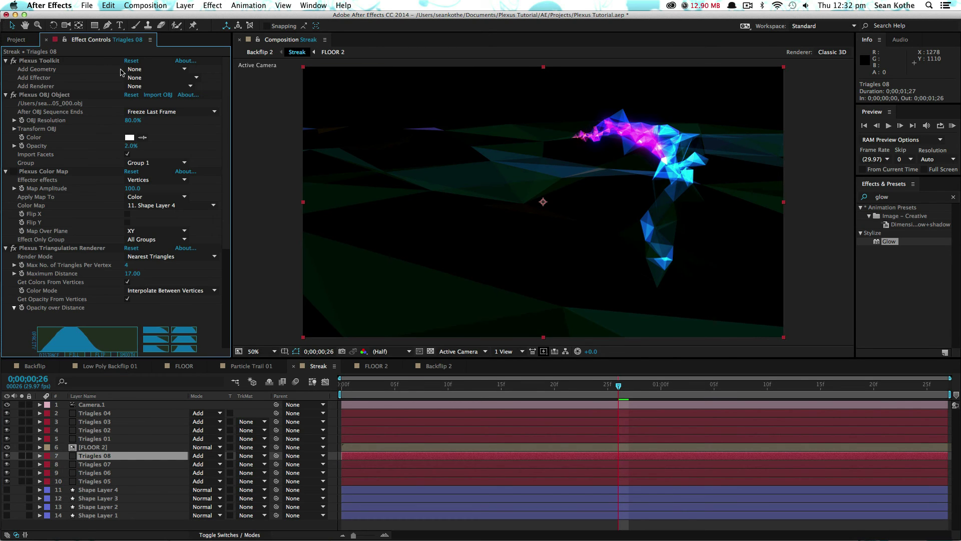
left_click(14, 129)
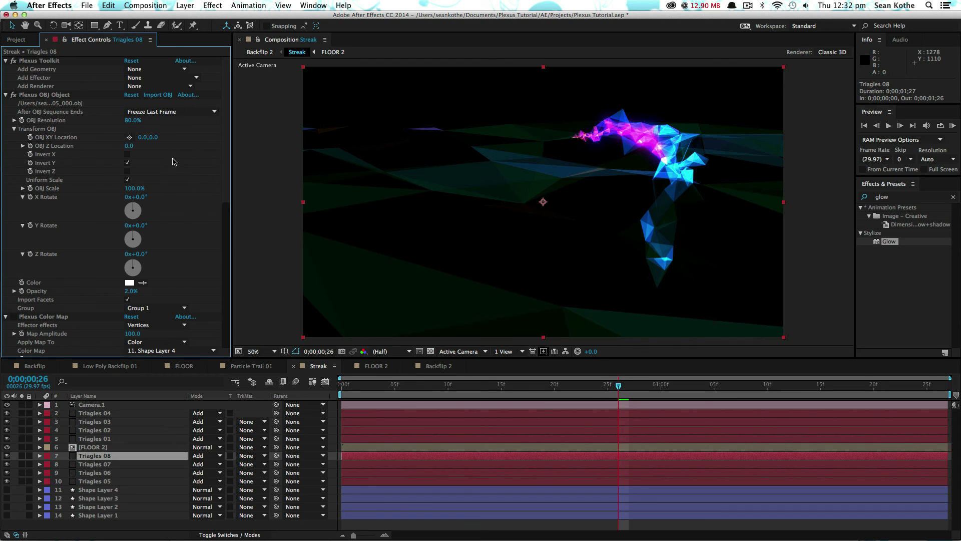
left_click(127, 163)
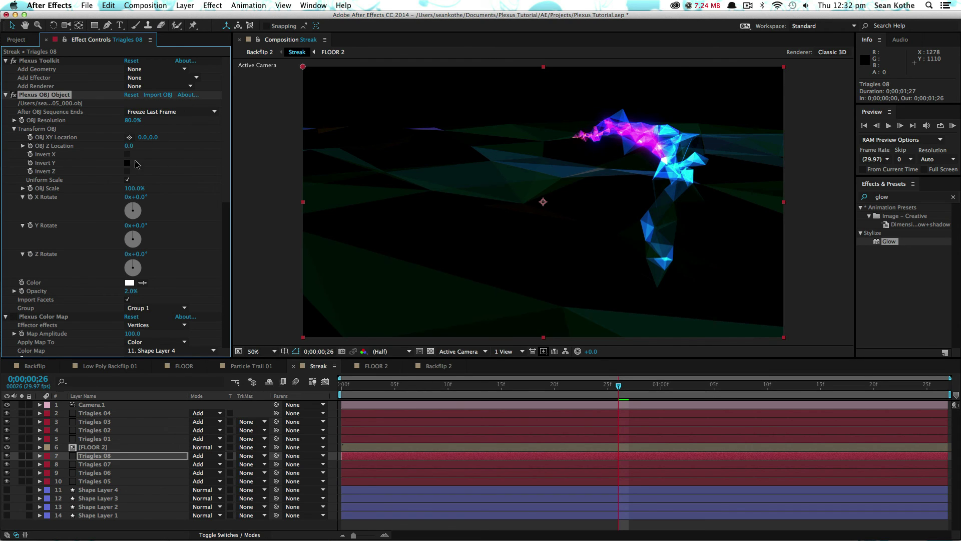
left_click(154, 138)
type("12")
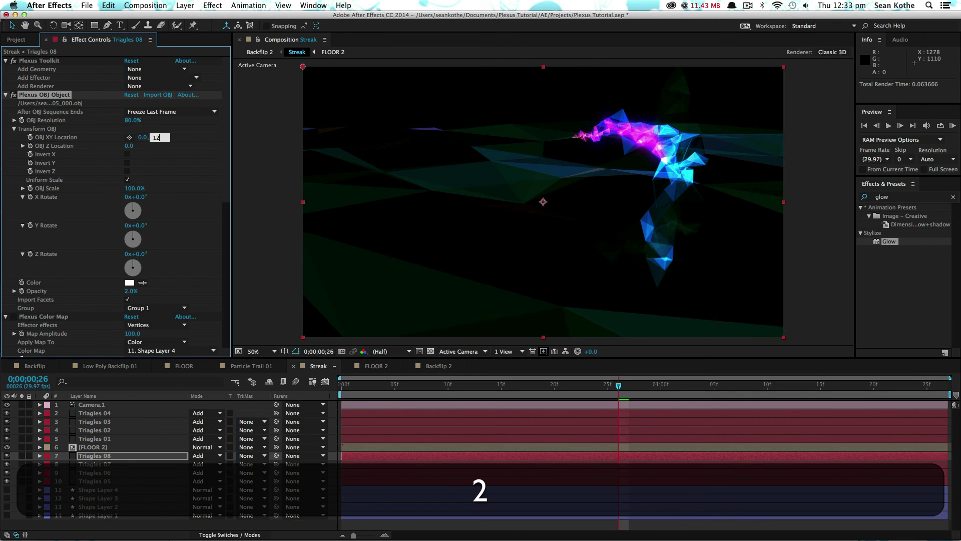
key("Return")
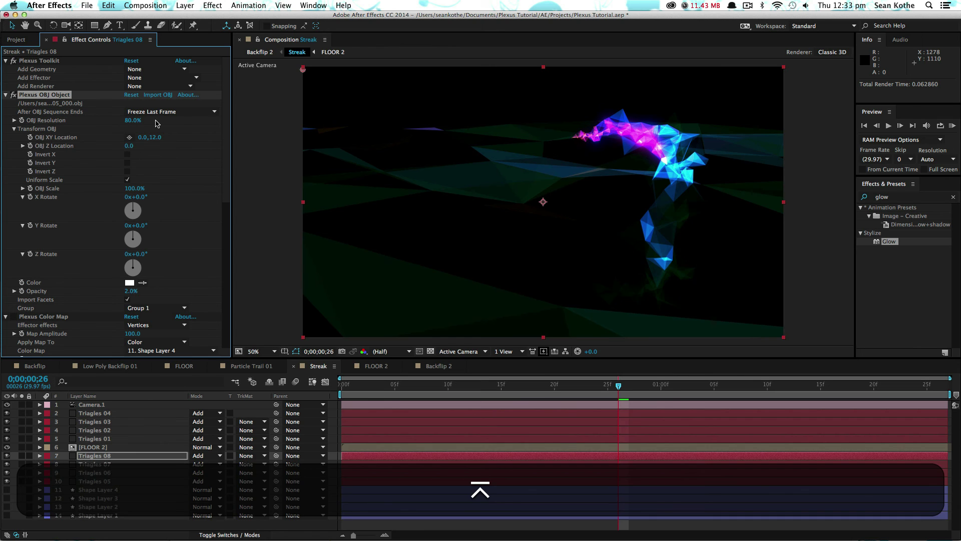
Step: Set Triagles 07's OBJ XY Location Y to 12
left_click(103, 464)
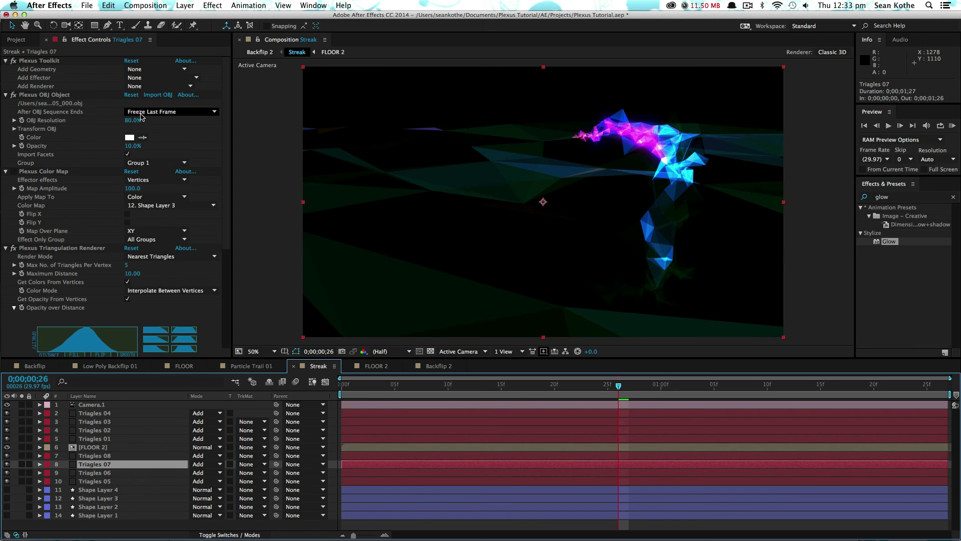
left_click(15, 129)
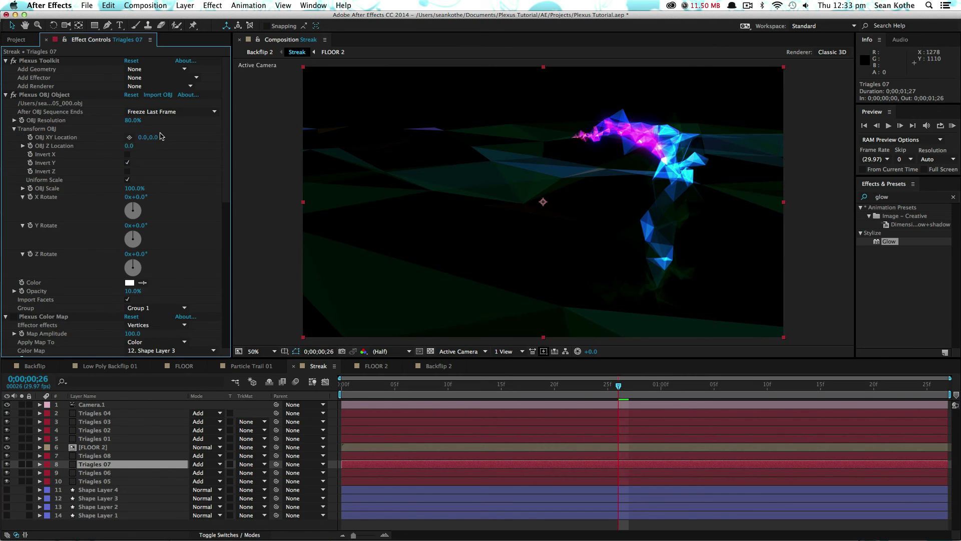
left_click(154, 137)
type("12")
key("Return")
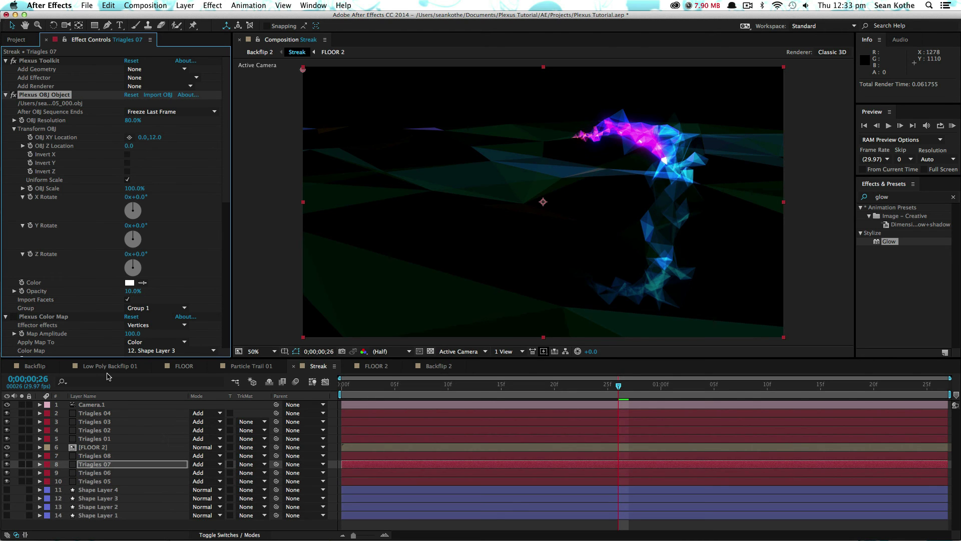
Step: Set OBJ XY Location Y to 12 on Triagles 06 and 05, switching off Triagles 06's Invert Y
key("super+Down")
left_click(152, 138)
type("12")
key("Return")
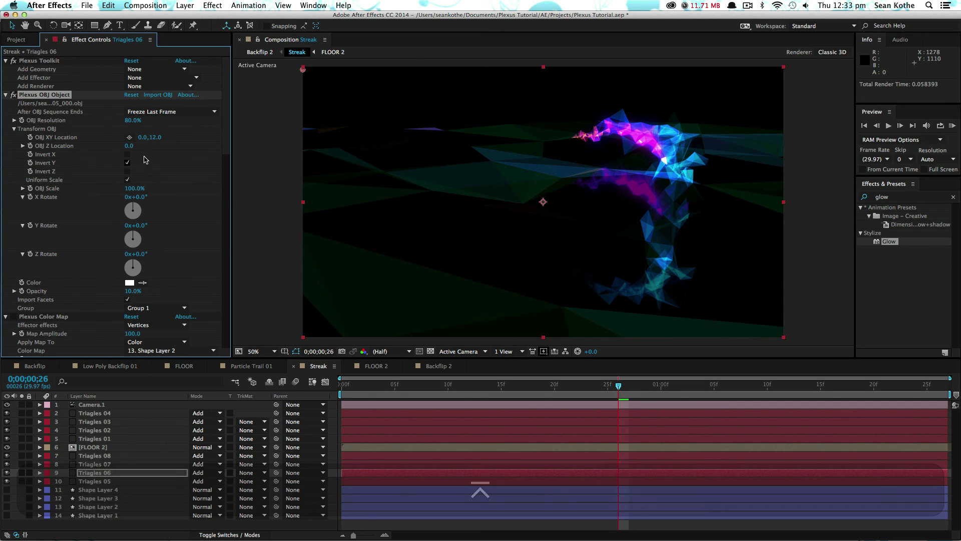
left_click(127, 164)
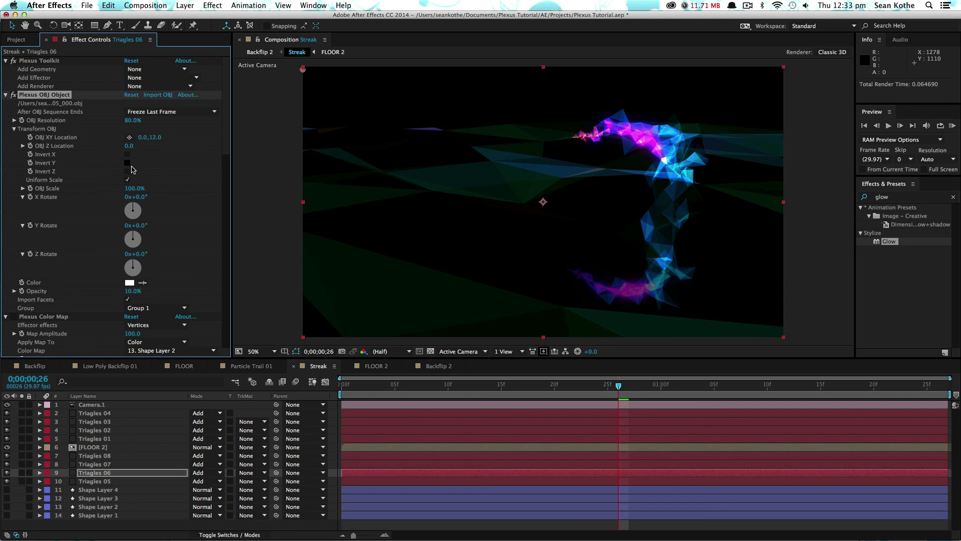
left_click(102, 481)
left_click(155, 137)
type("12")
key("Return")
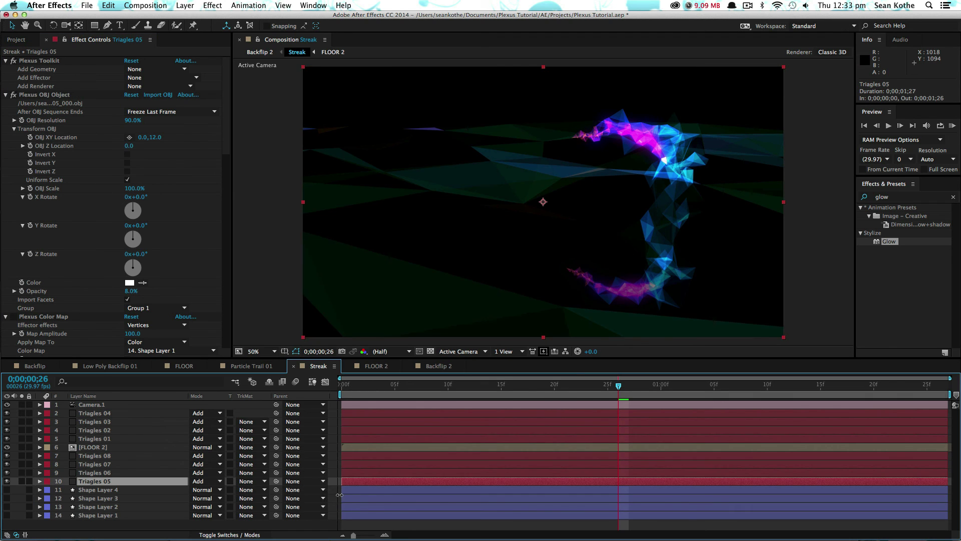
Step: Add a new adjustment layer to Streak and place it above Triagles 08
left_click(335, 480, "ctrl")
mouse_move(352, 483)
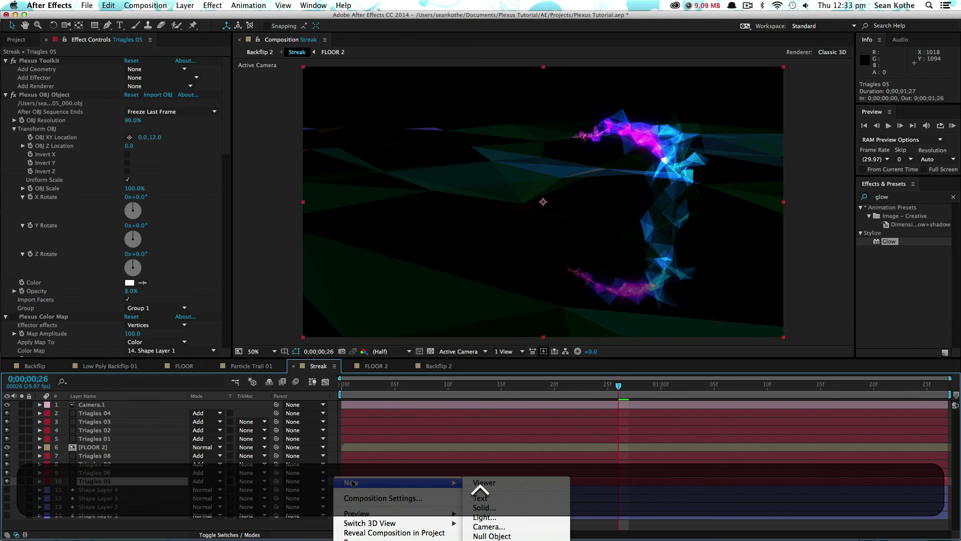
key("super+alt+y")
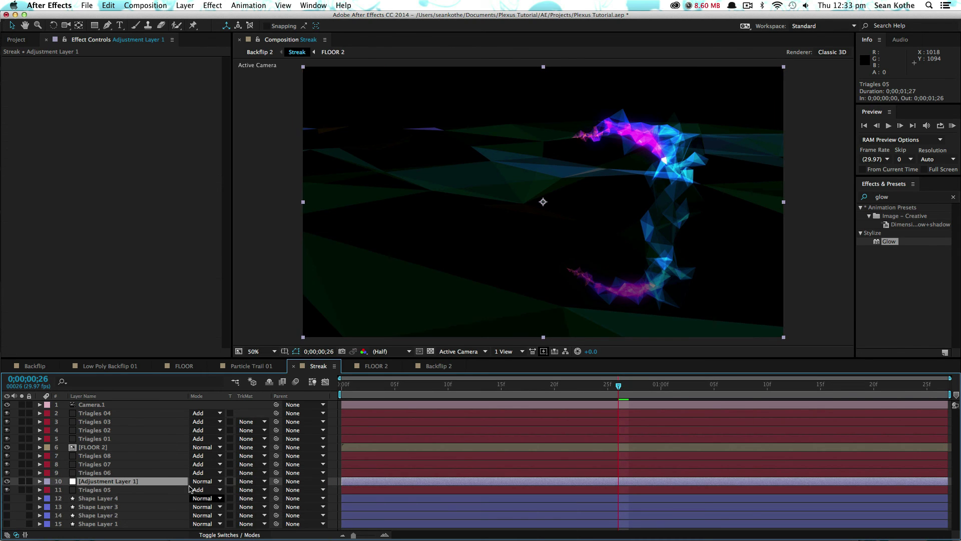
left_click_drag(105, 481, 93, 456)
Step: Apply Fast Blur to the adjustment layer with Blurriness 5
left_click(898, 198)
type("fast")
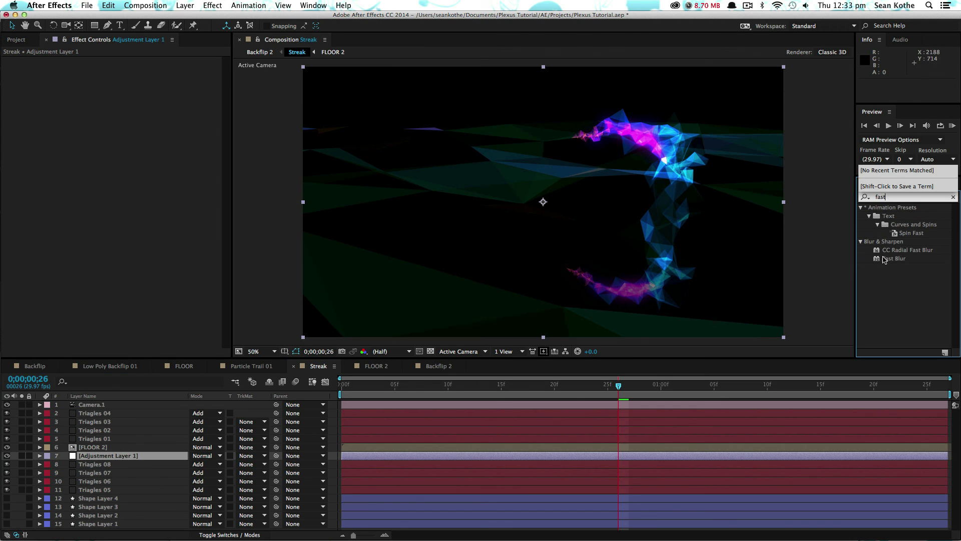
double_click(887, 259)
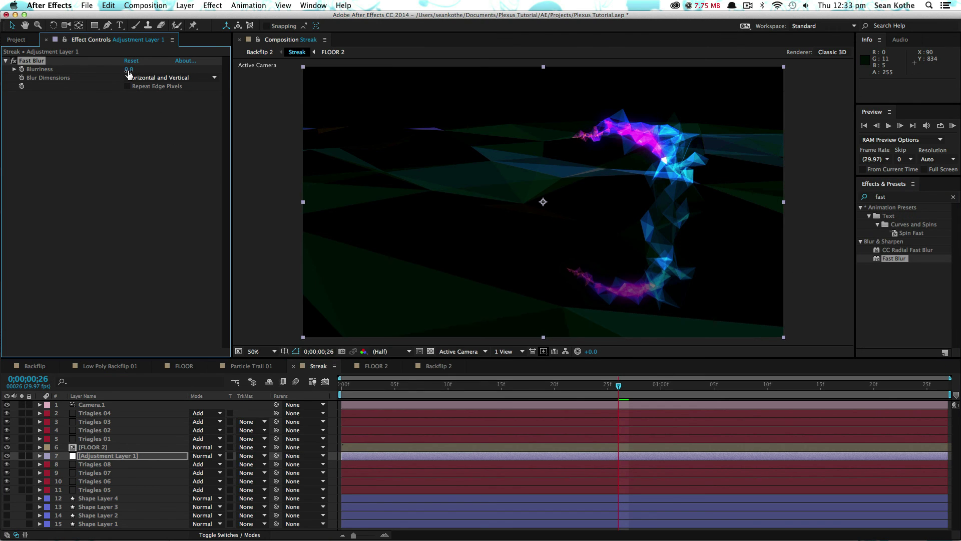
left_click(129, 70)
type("5")
key("Return")
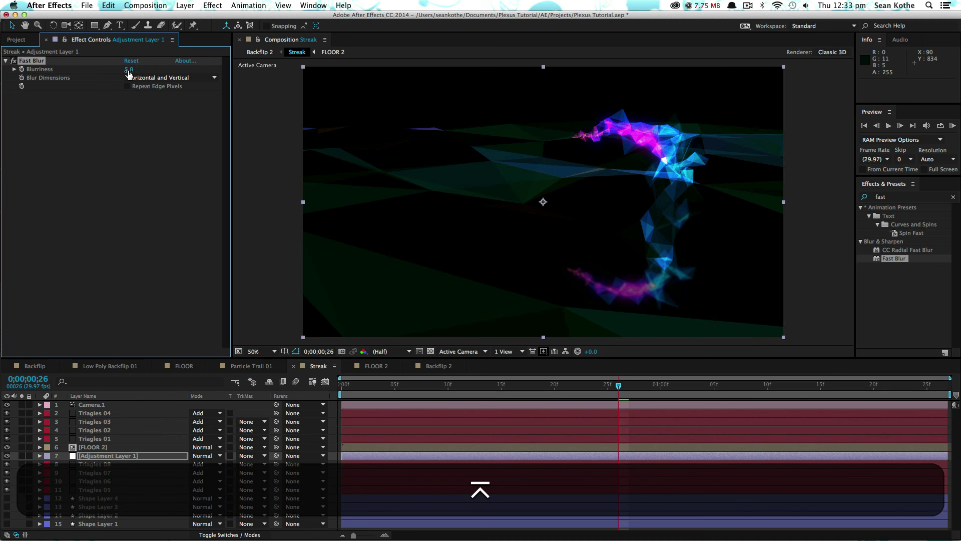
Step: Apply a Transform effect to the adjustment layer and set its opacity to 40
left_click(899, 197)
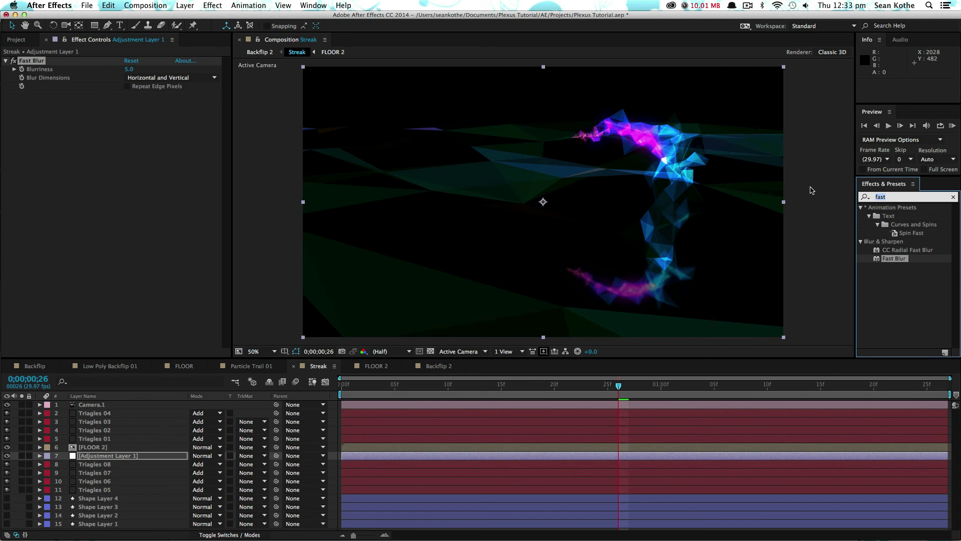
type("transf")
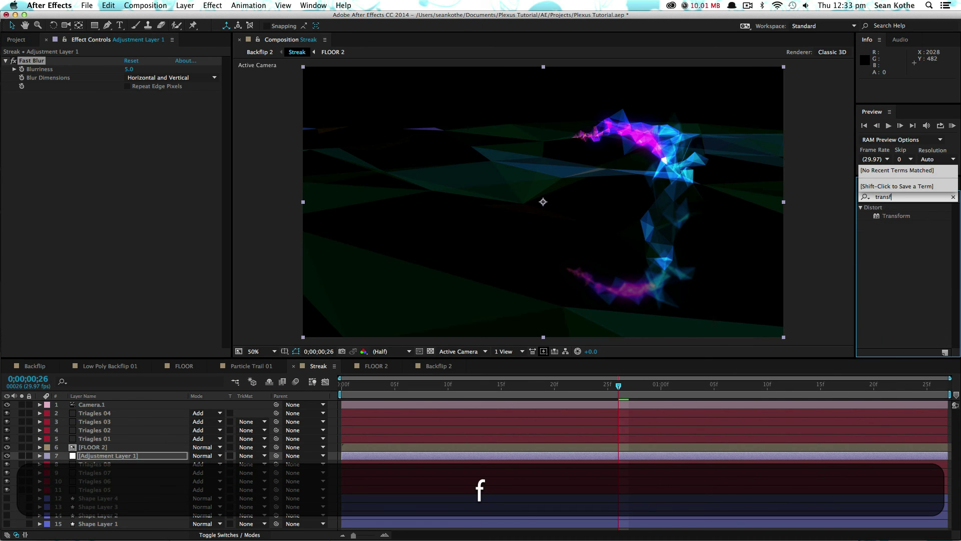
double_click(896, 216)
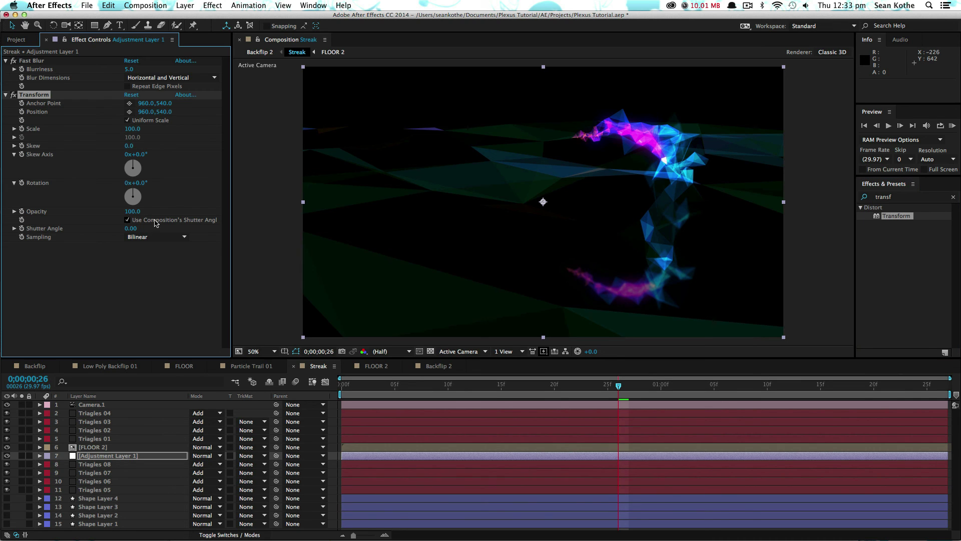
left_click(131, 211)
type("30")
key("Return")
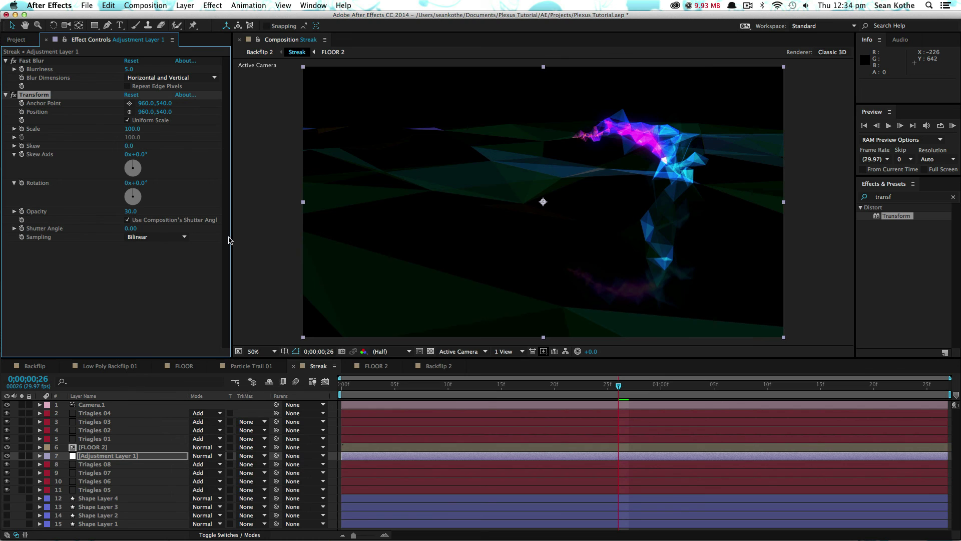
left_click(133, 212)
type("40")
key("Return")
Step: Scrub the timeline back and forth to review the softened, dimmed lower trail
left_click(593, 387)
mouse_move(616, 388)
left_mouse_down()
mouse_move(855, 388)
mouse_move(663, 396)
mouse_move(544, 414)
left_mouse_up()
left_click_drag(475, 422, 618, 400)
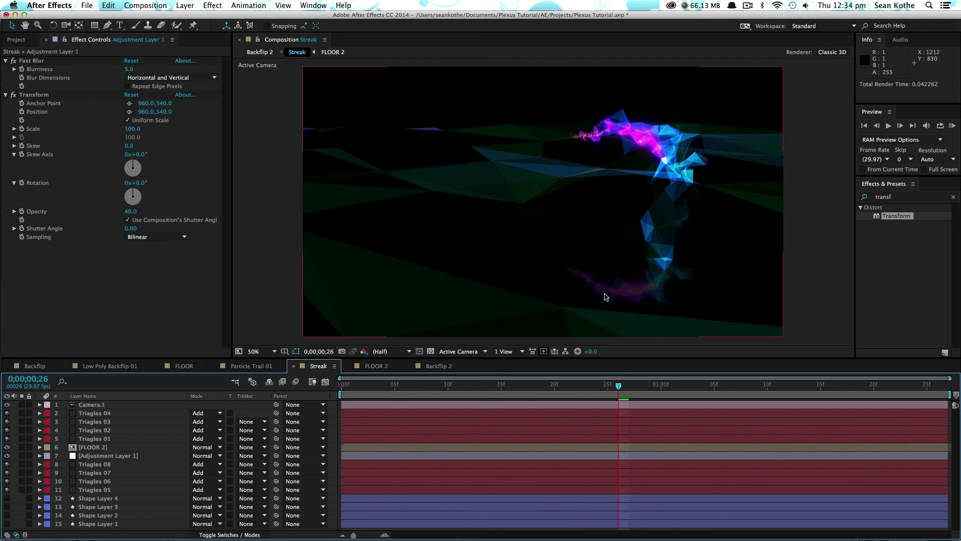
Step: Rename the Backflip 2 composition to 'MAIN COMP' and play a RAM preview
left_click(437, 365)
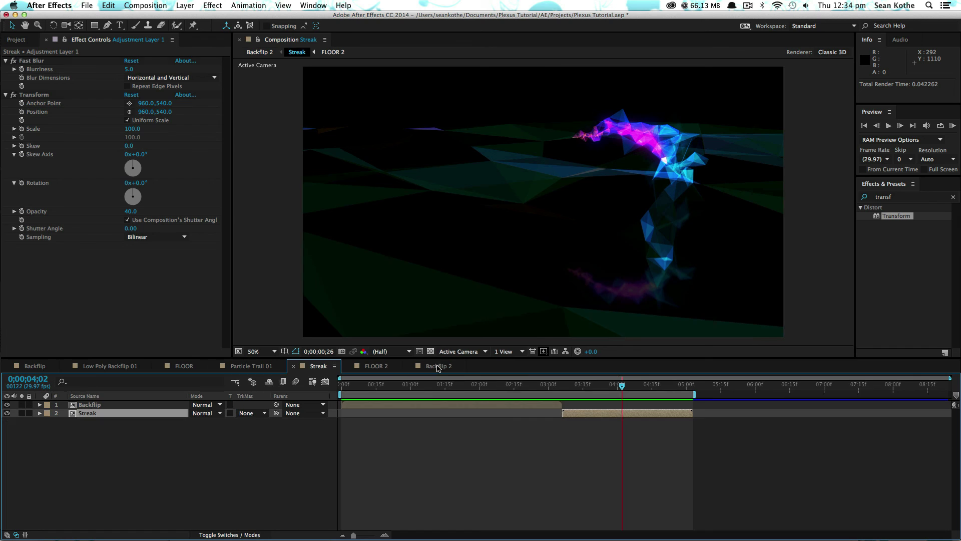
key("super+k")
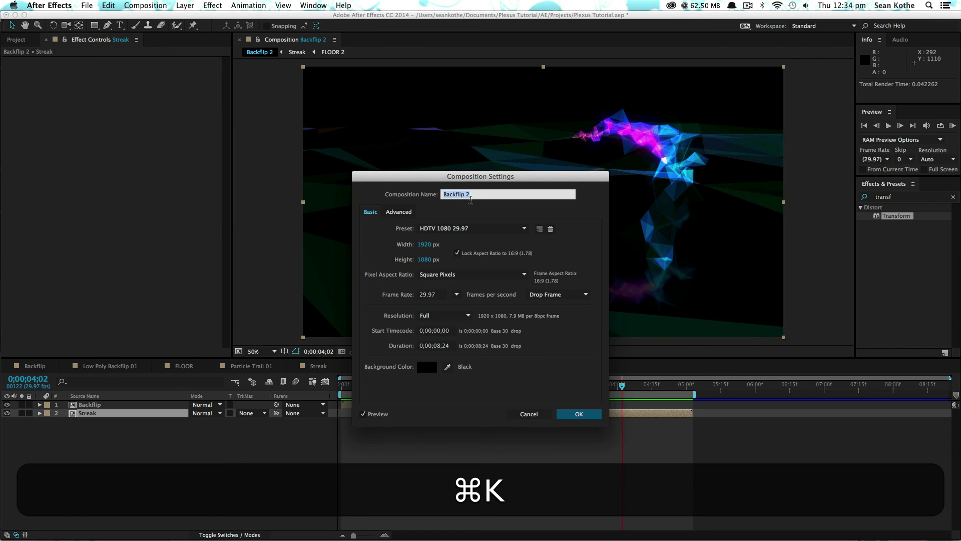
type("MAIN COMP")
key("Return")
key("0")
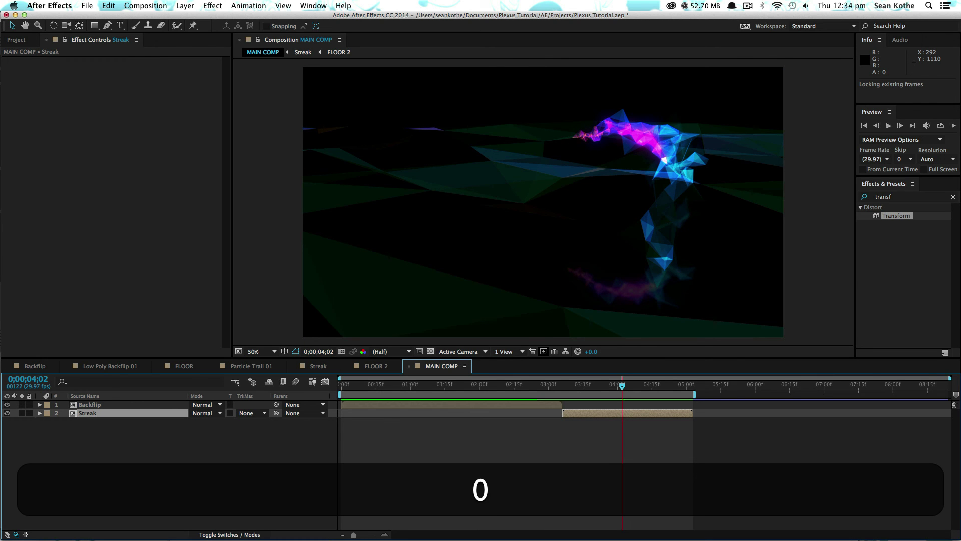